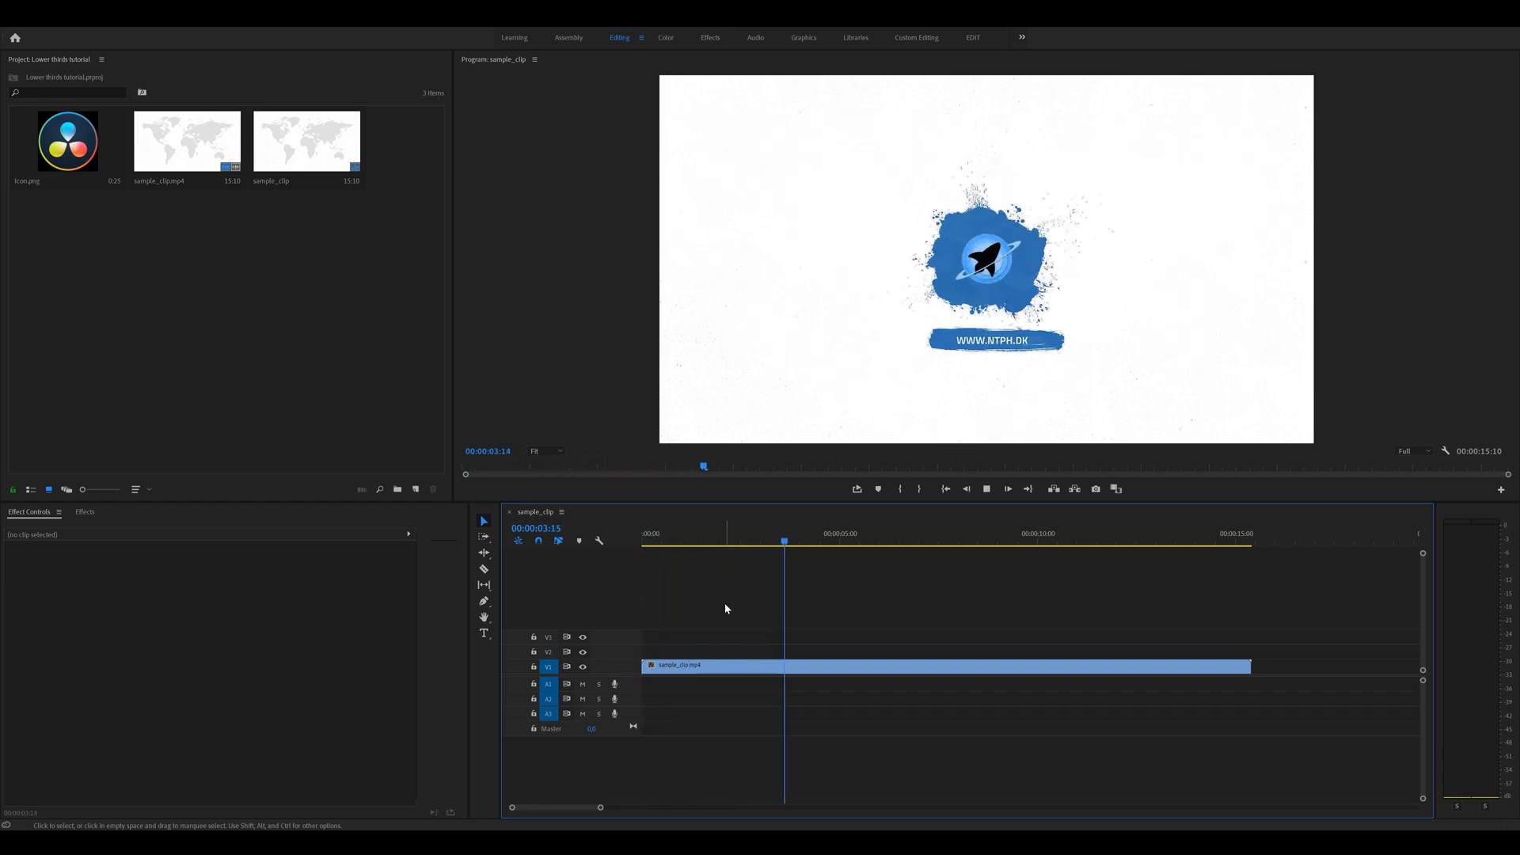
- Stop playback so the presenter frame holds at 00:00:05:05
key("space")
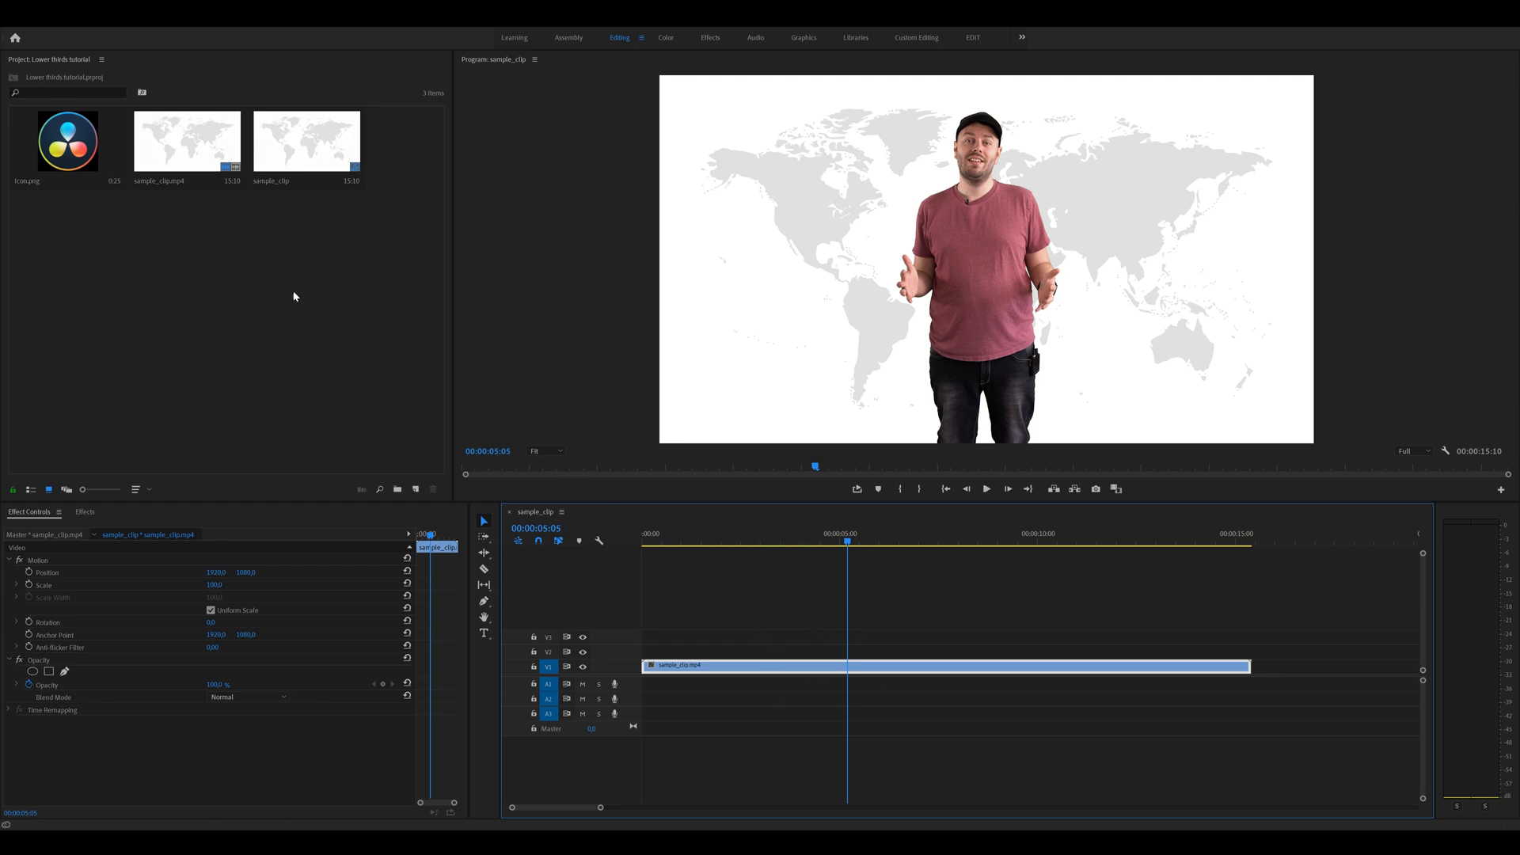
- Create a 3840×2160 black colour matte named 'Color Matte Black' in the Project panel
right_click(167, 243)
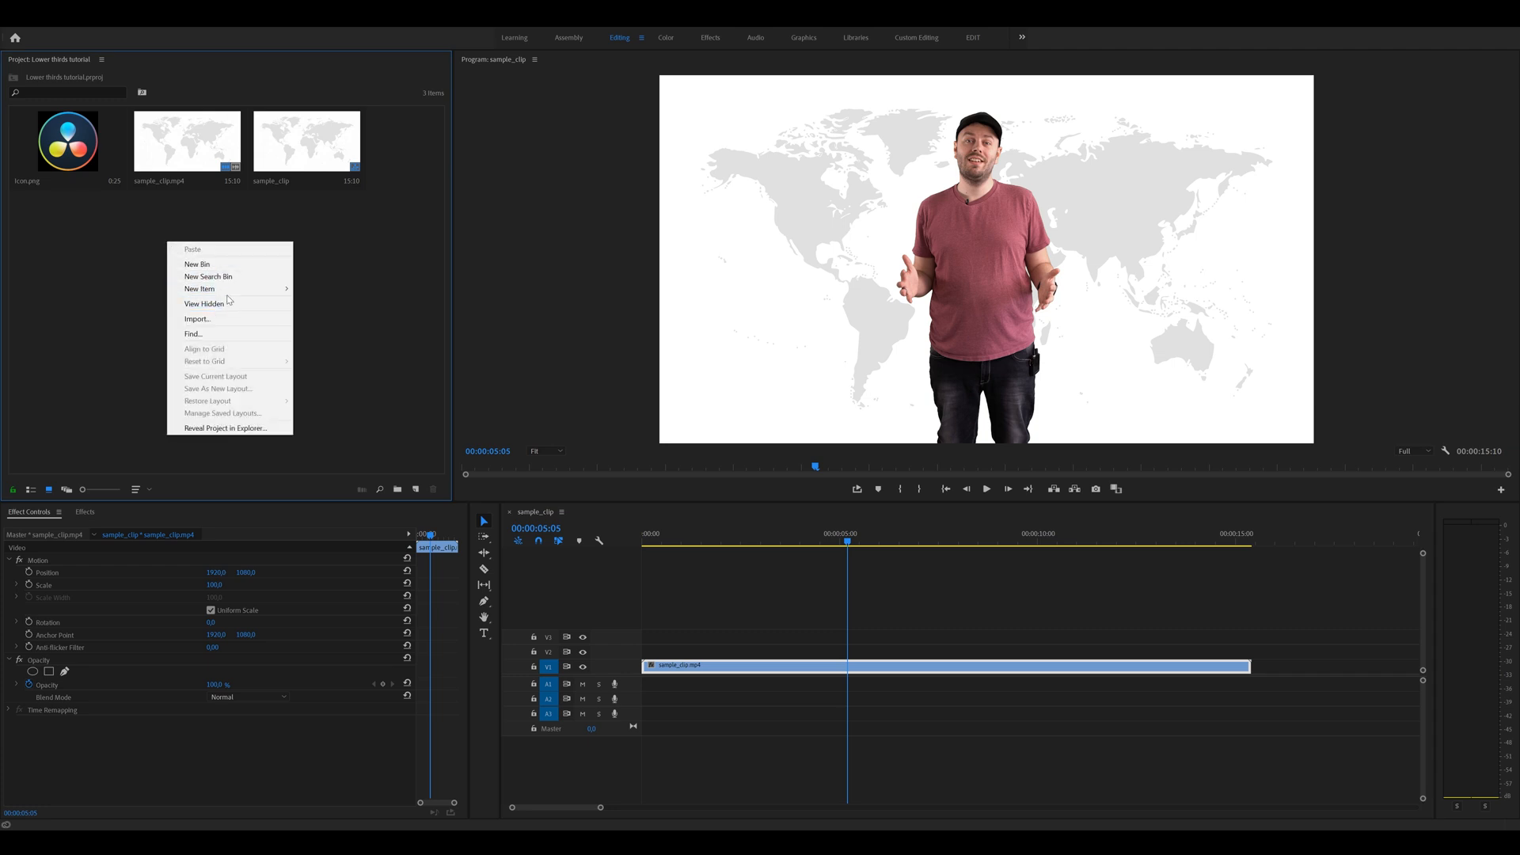
mouse_move(222, 290)
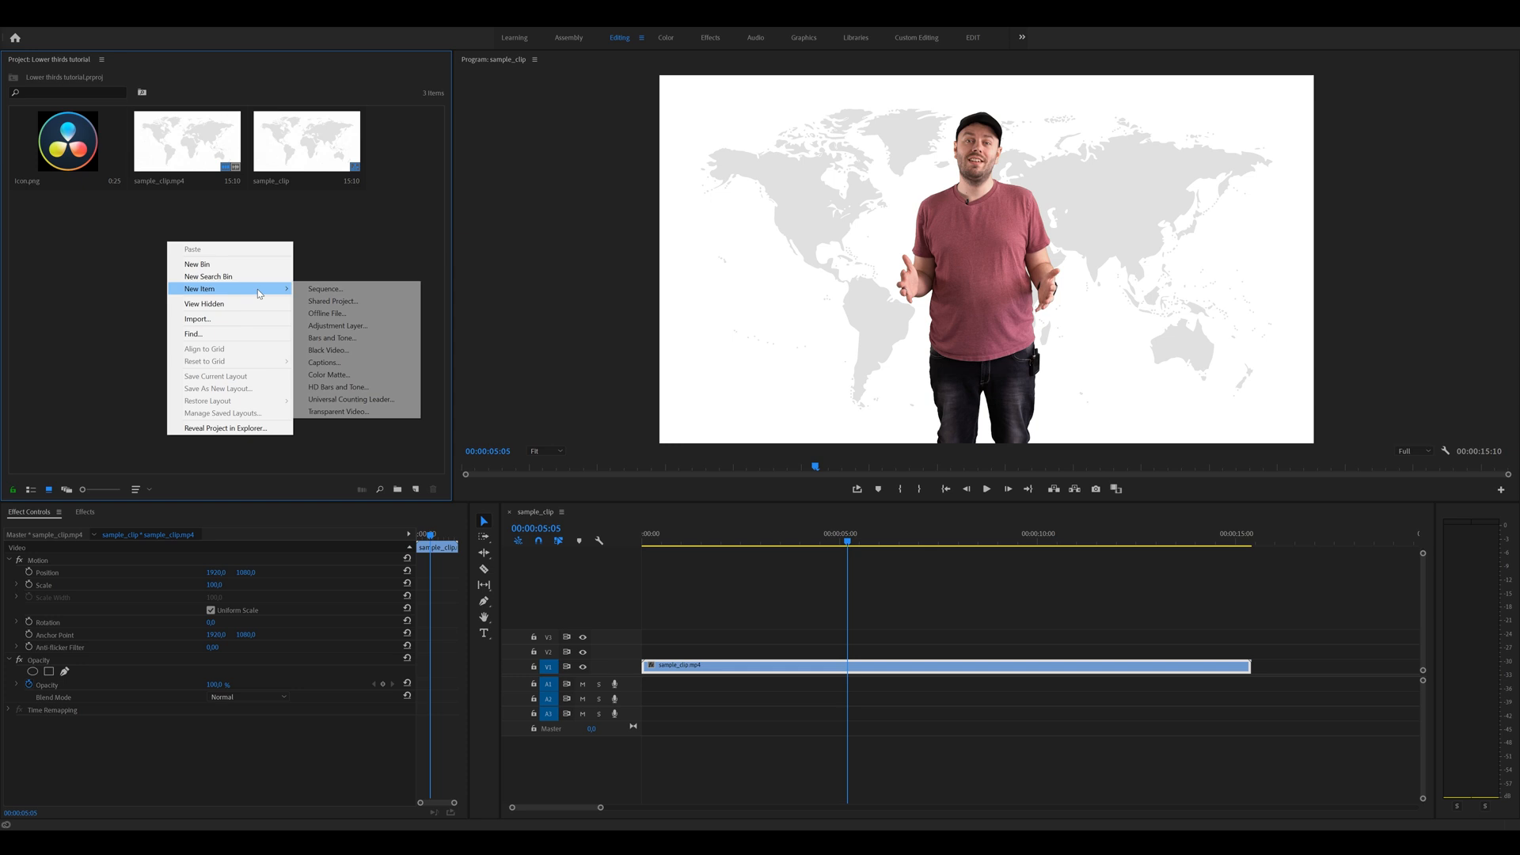
left_click(358, 375)
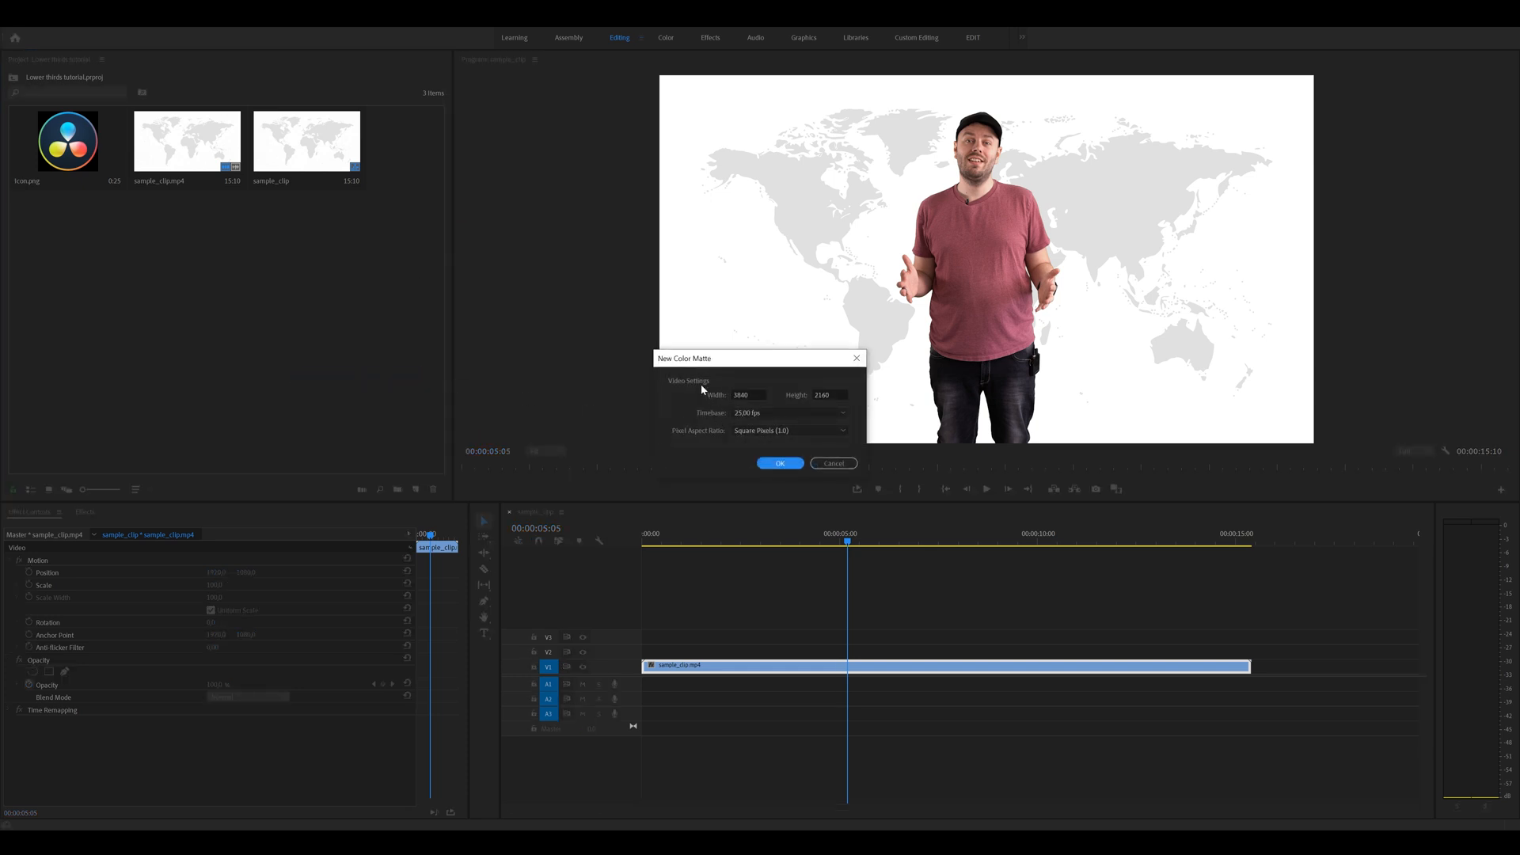
left_click_drag(560, 265, 638, 290)
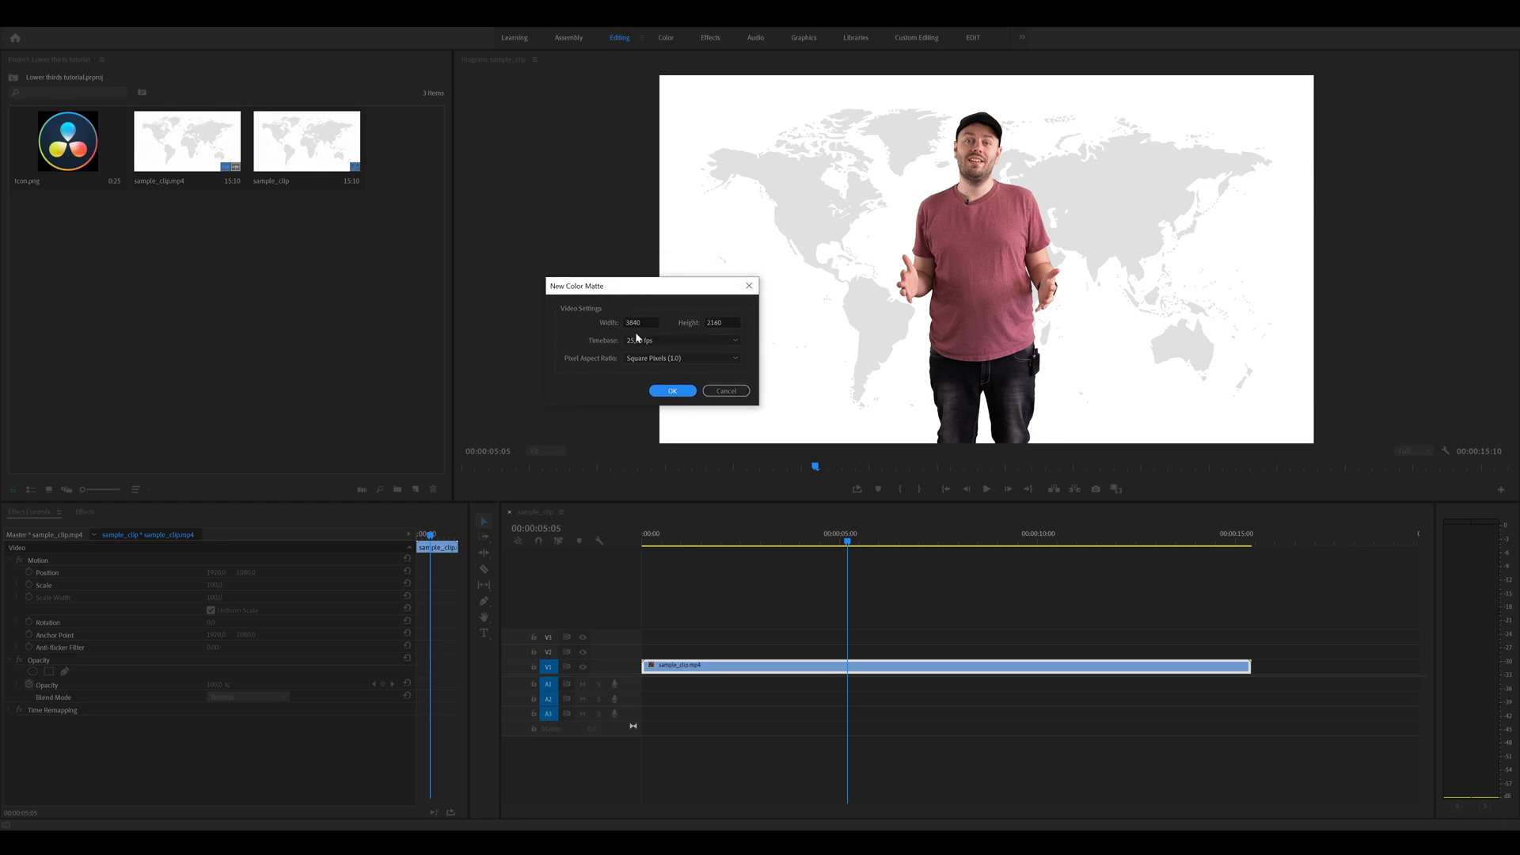
left_click(668, 394)
mouse_move(679, 396)
left_mouse_down()
mouse_move(739, 422)
mouse_move(871, 375)
left_mouse_up()
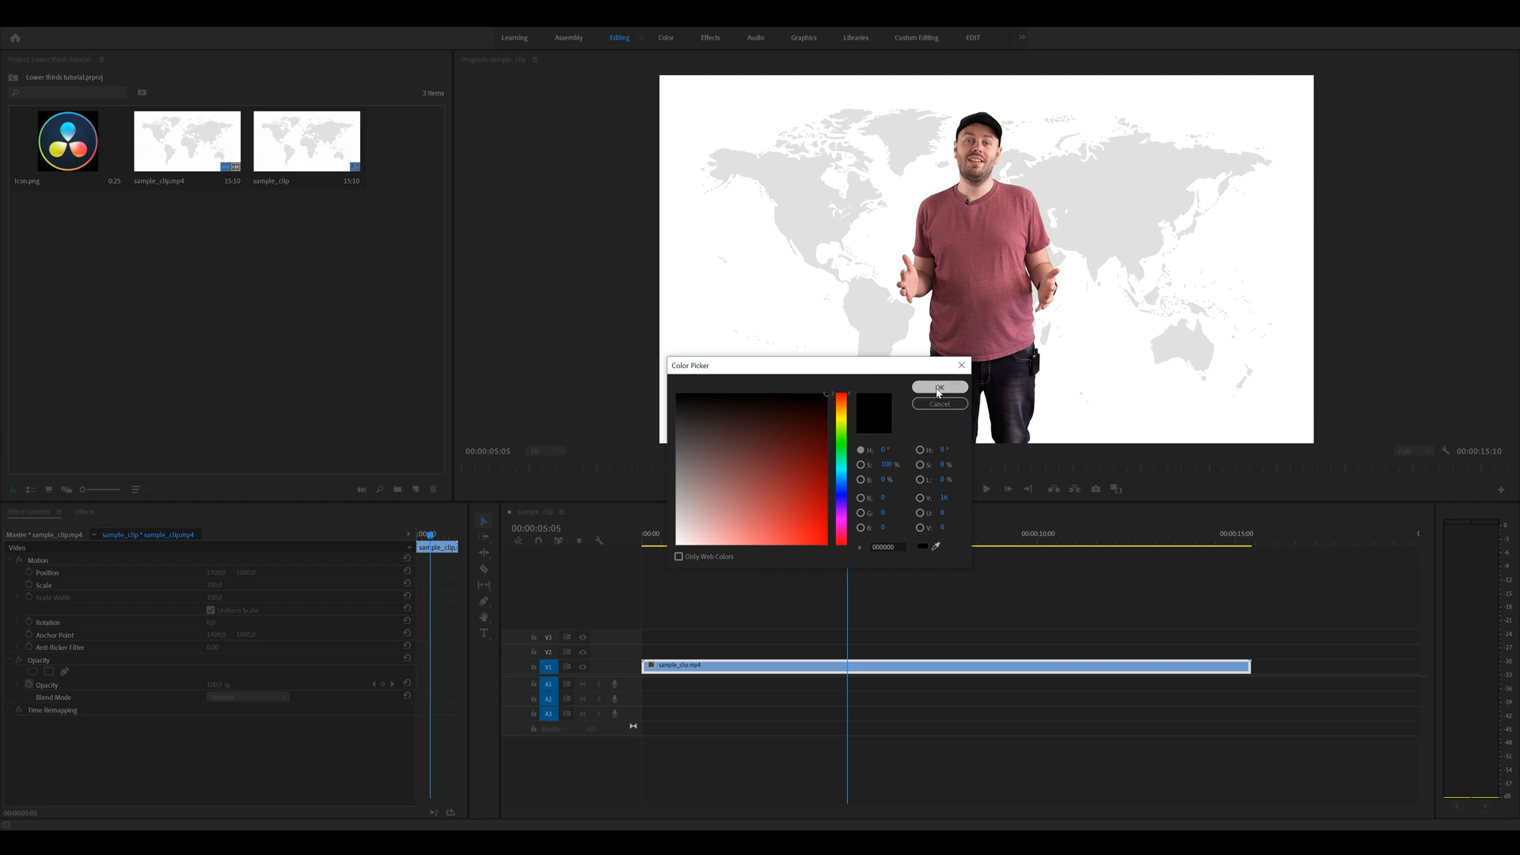
left_click(934, 387)
left_click(763, 418)
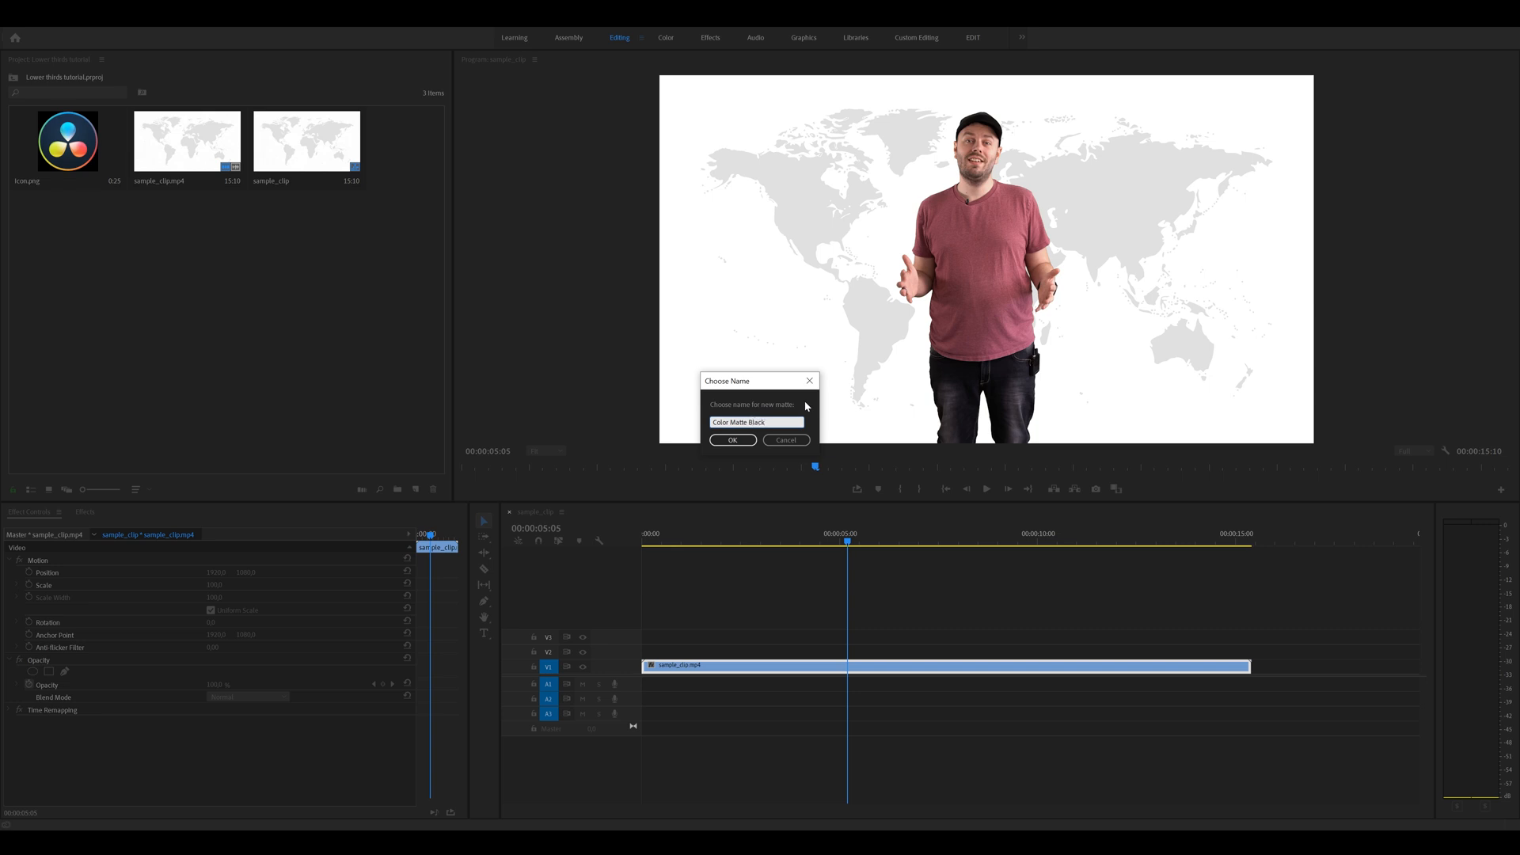
left_click(733, 440)
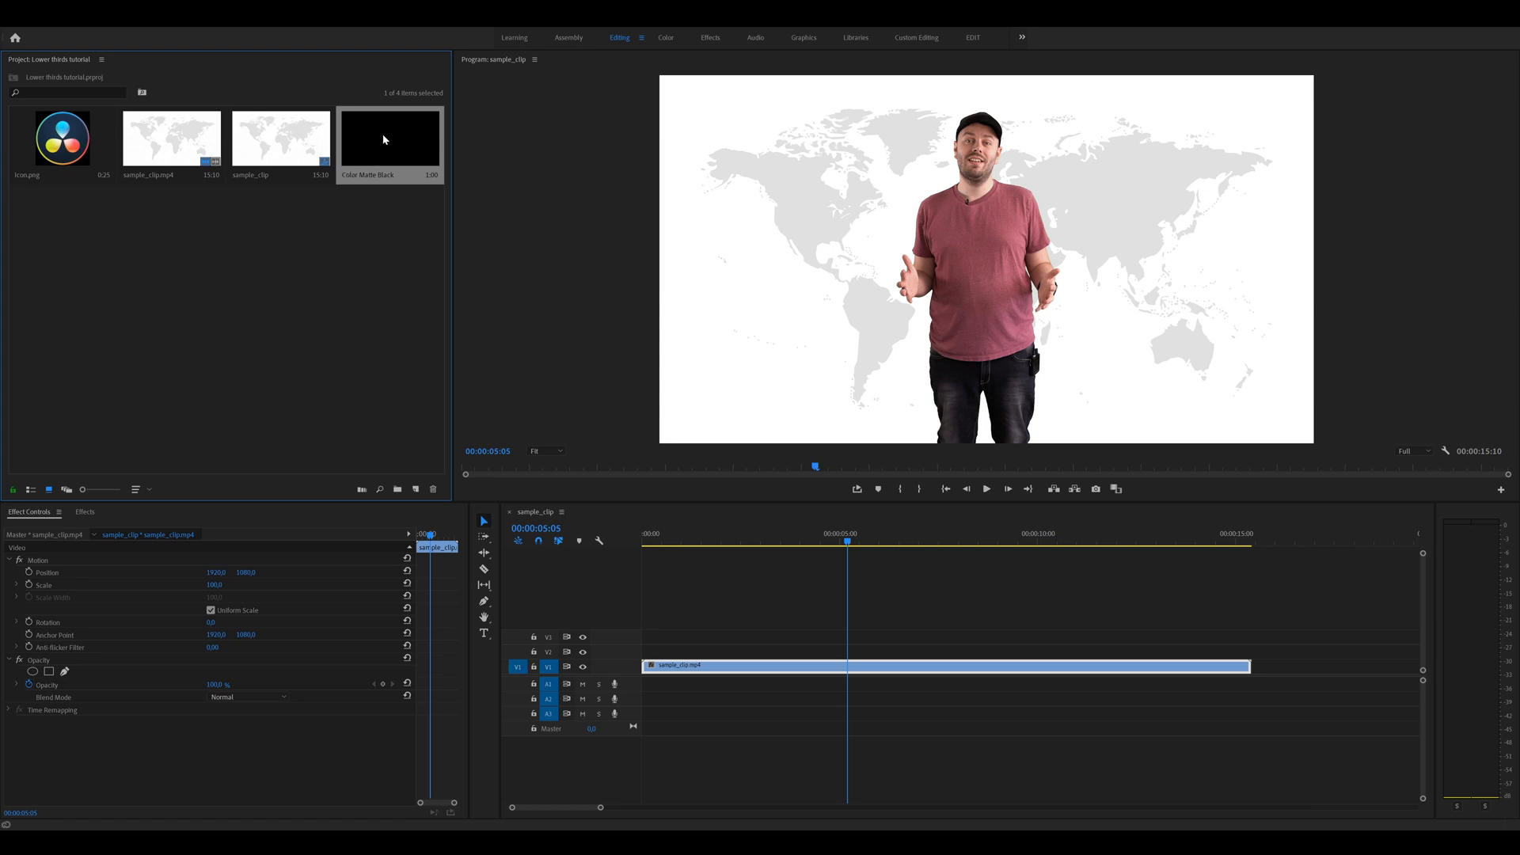
- Place Color Matte Black on V2 from about 5 s, extending it to end near 00:00:12:20
left_click_drag(381, 140, 857, 651)
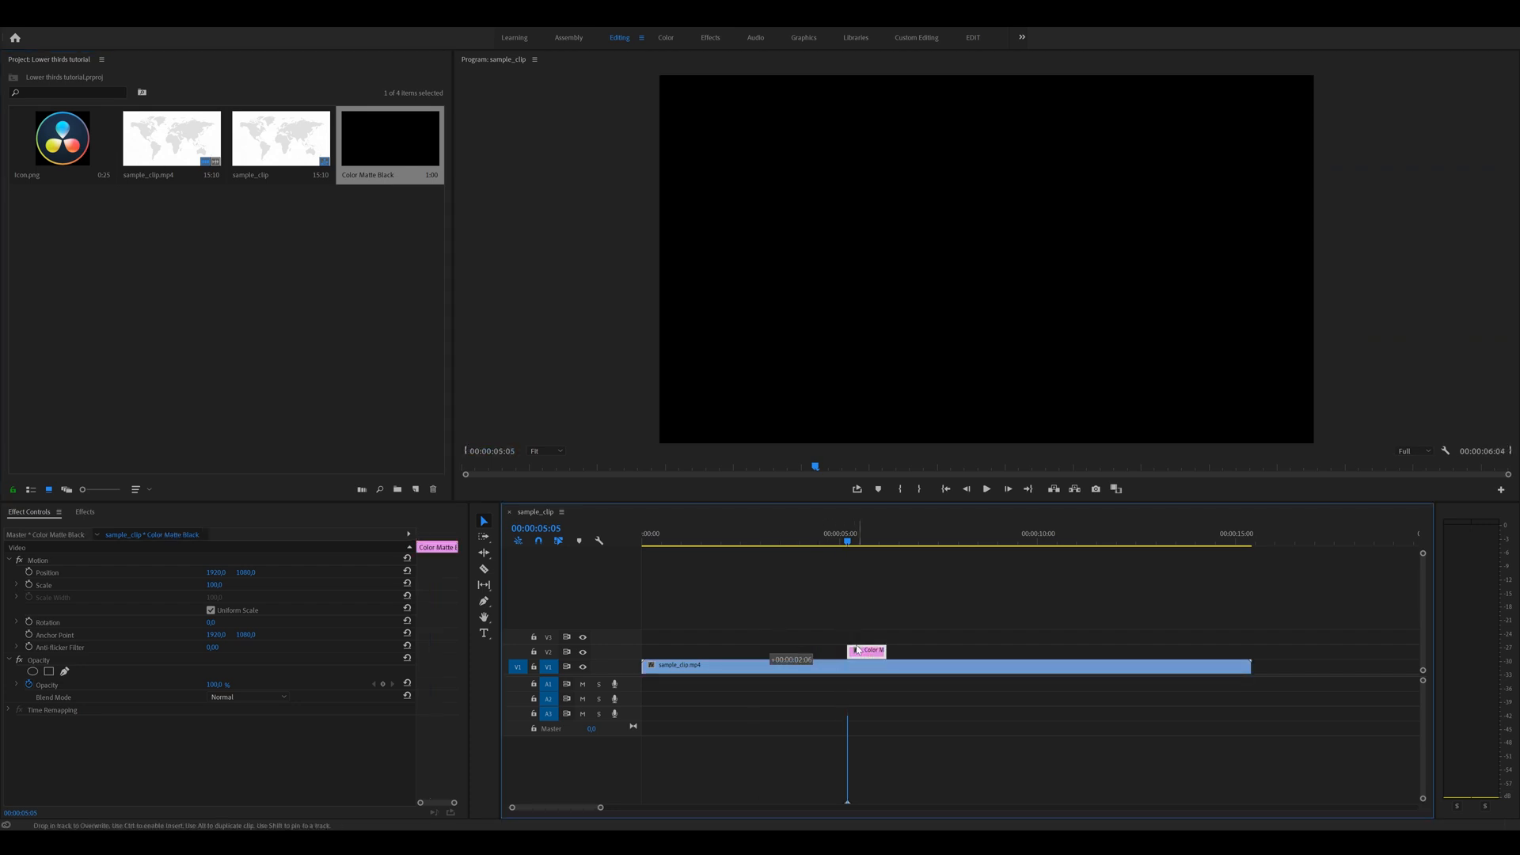
mouse_move(855, 538)
left_mouse_down()
mouse_move(822, 540)
mouse_move(851, 546)
left_mouse_up()
left_click_drag(882, 652, 1089, 650)
left_click_drag(876, 549, 1149, 557)
left_click_drag(1090, 649, 1148, 650)
left_click_drag(1150, 542, 889, 549)
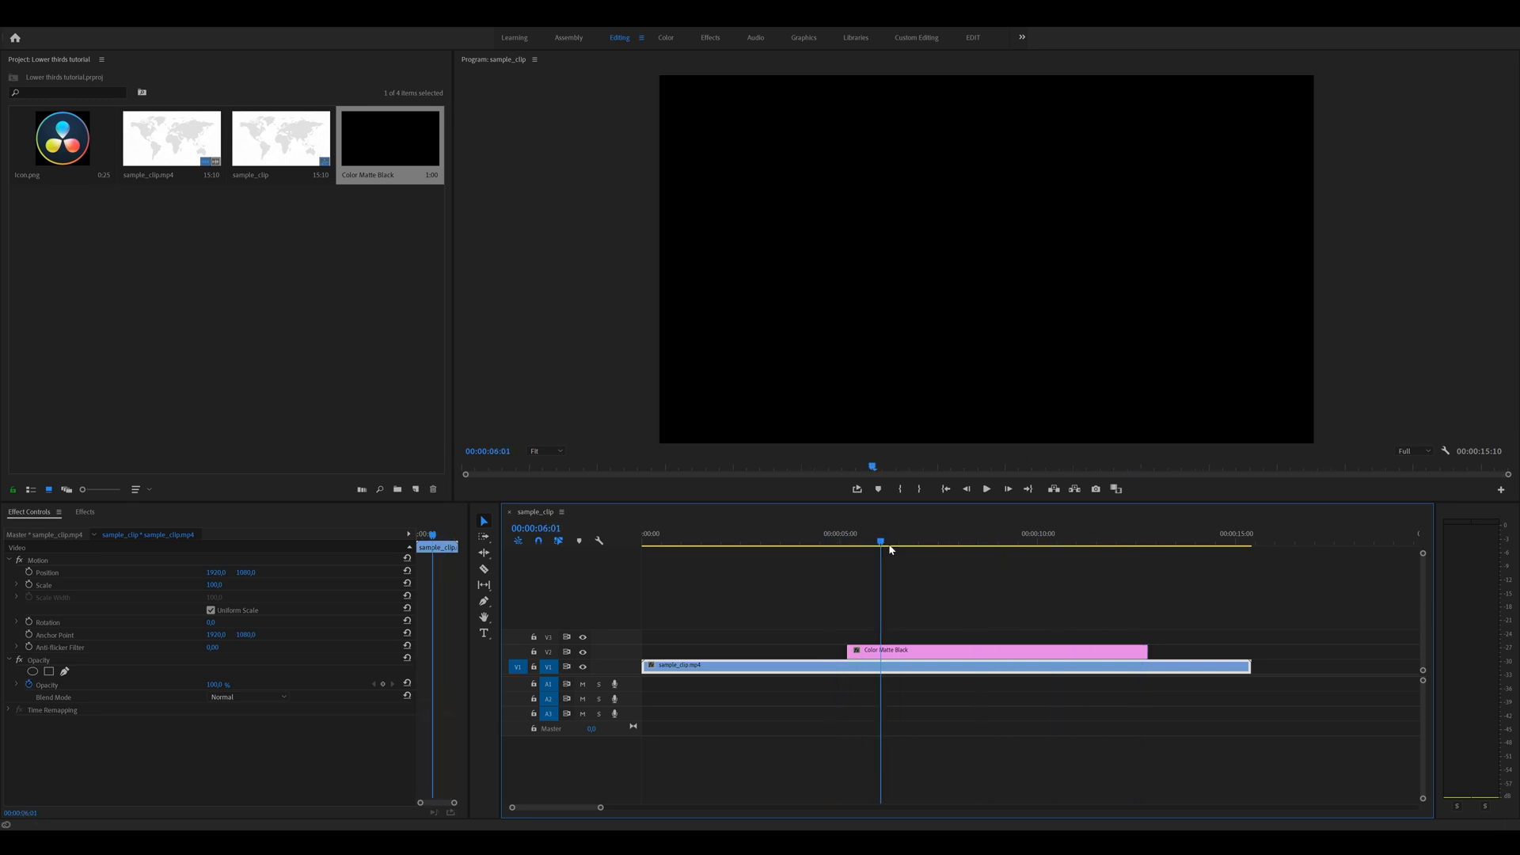
left_click(924, 653)
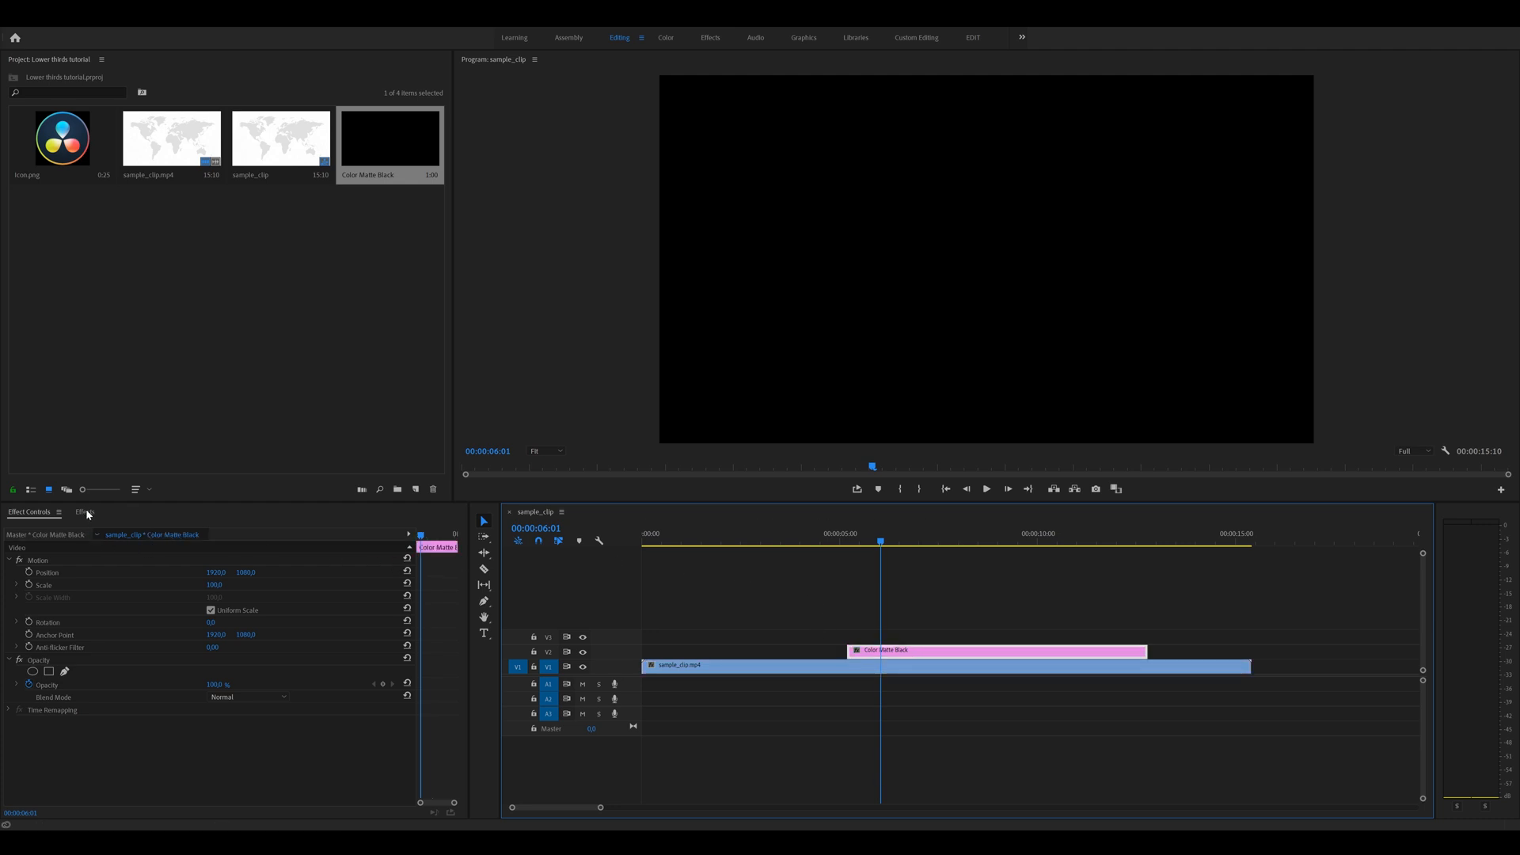
- Search the Effects panel for 'crop' and drop Crop onto the Color Matte Black clip
key("shift+7")
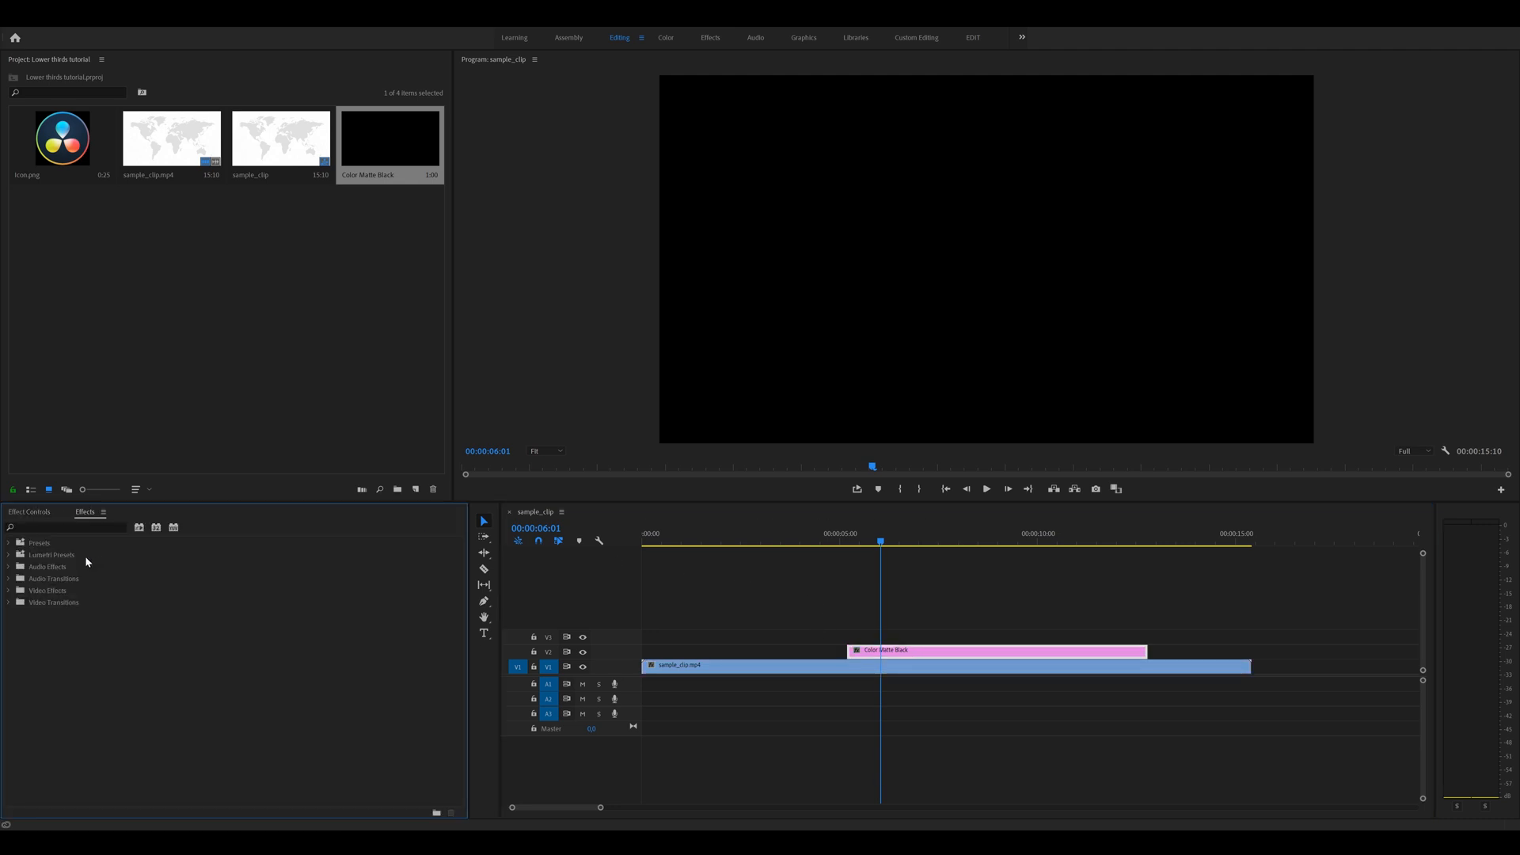
left_click(37, 528)
type("crop")
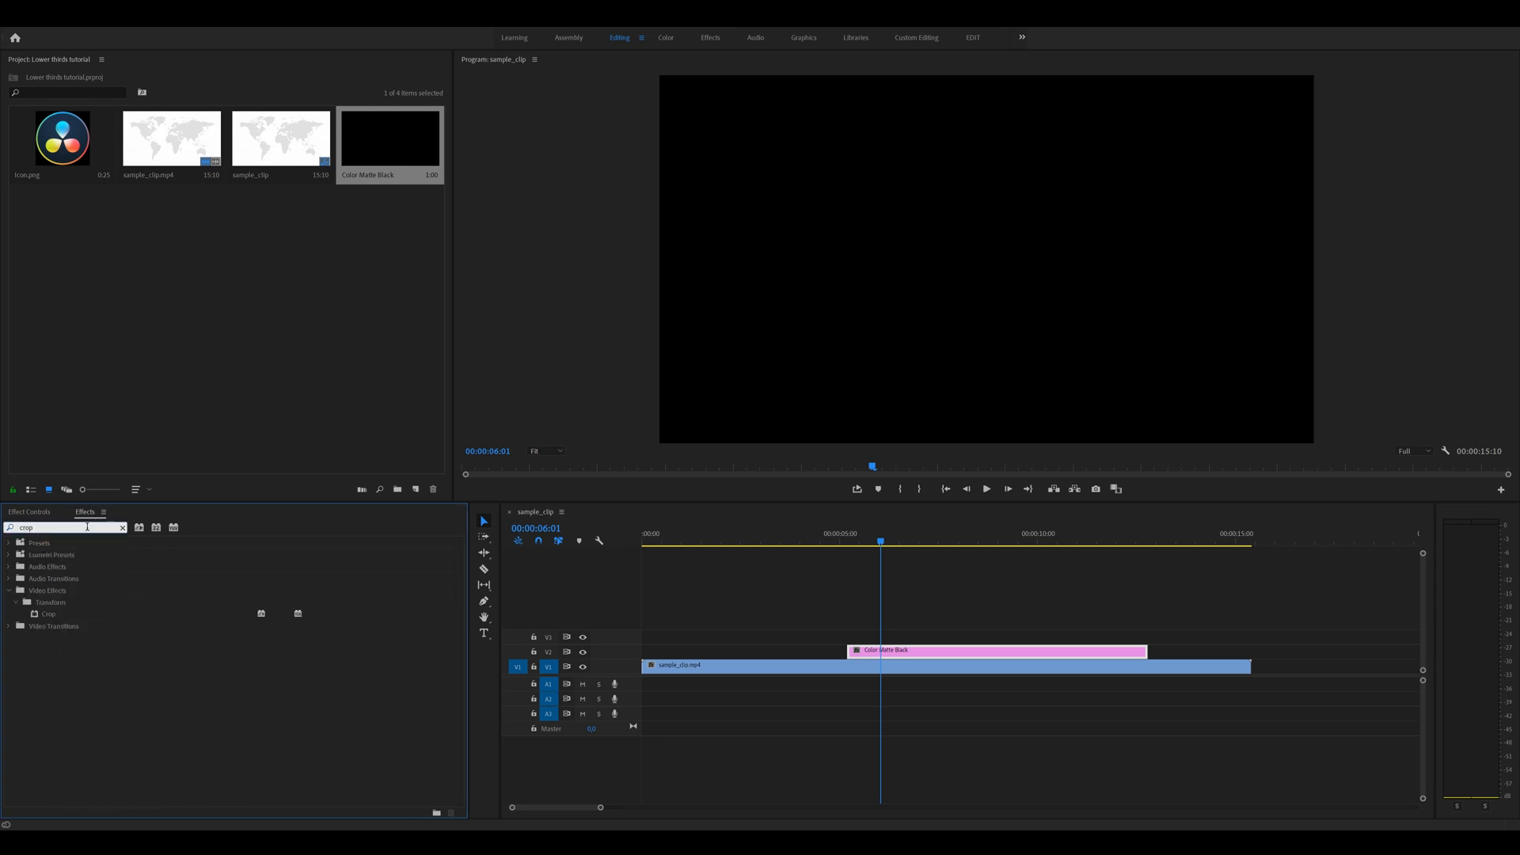
key("Return")
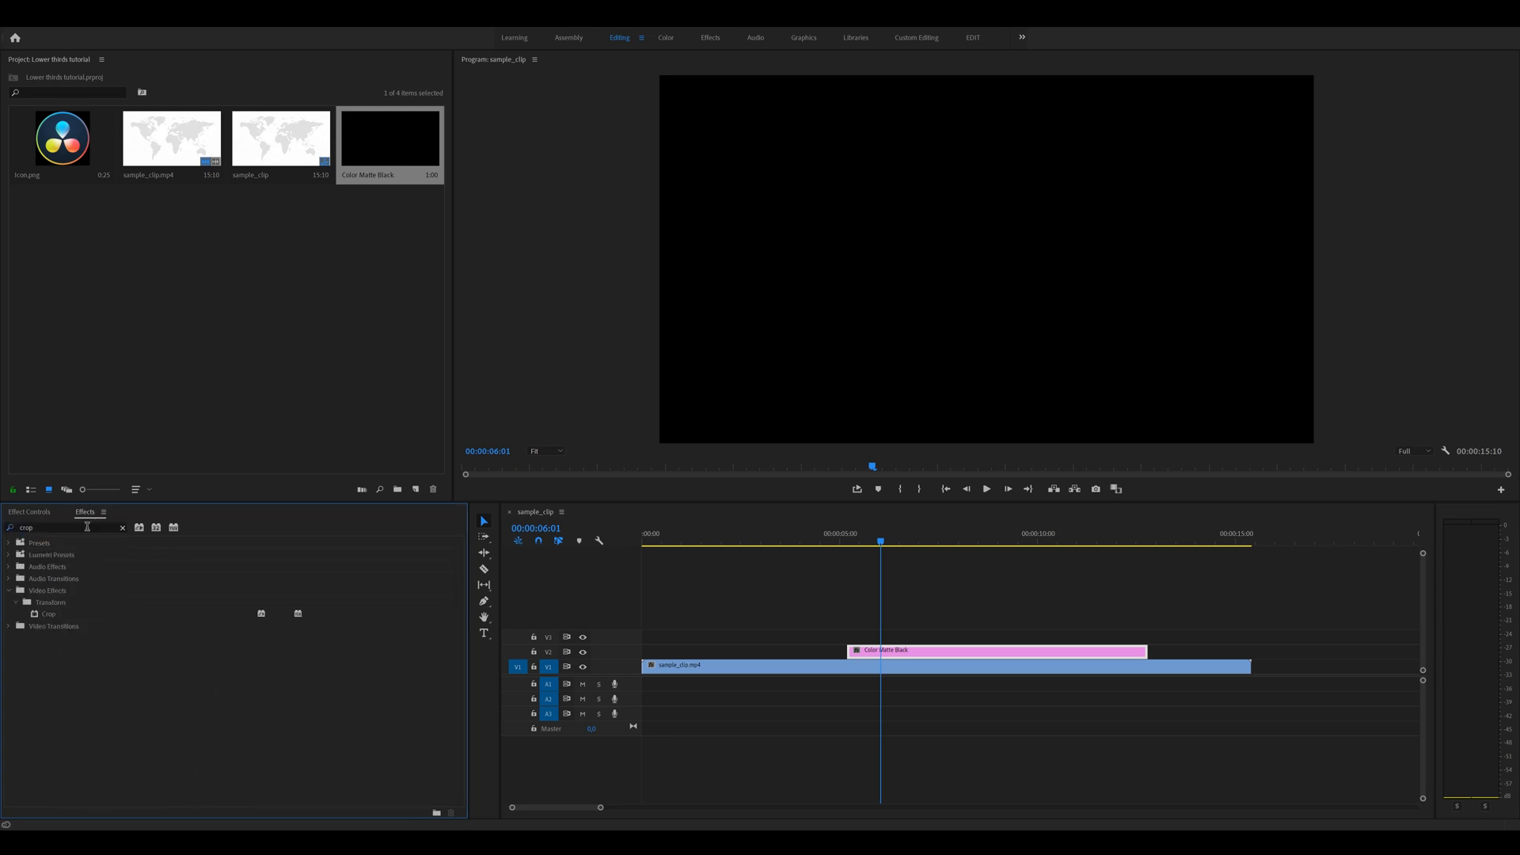
left_click(44, 615)
left_click_drag(44, 618, 901, 654)
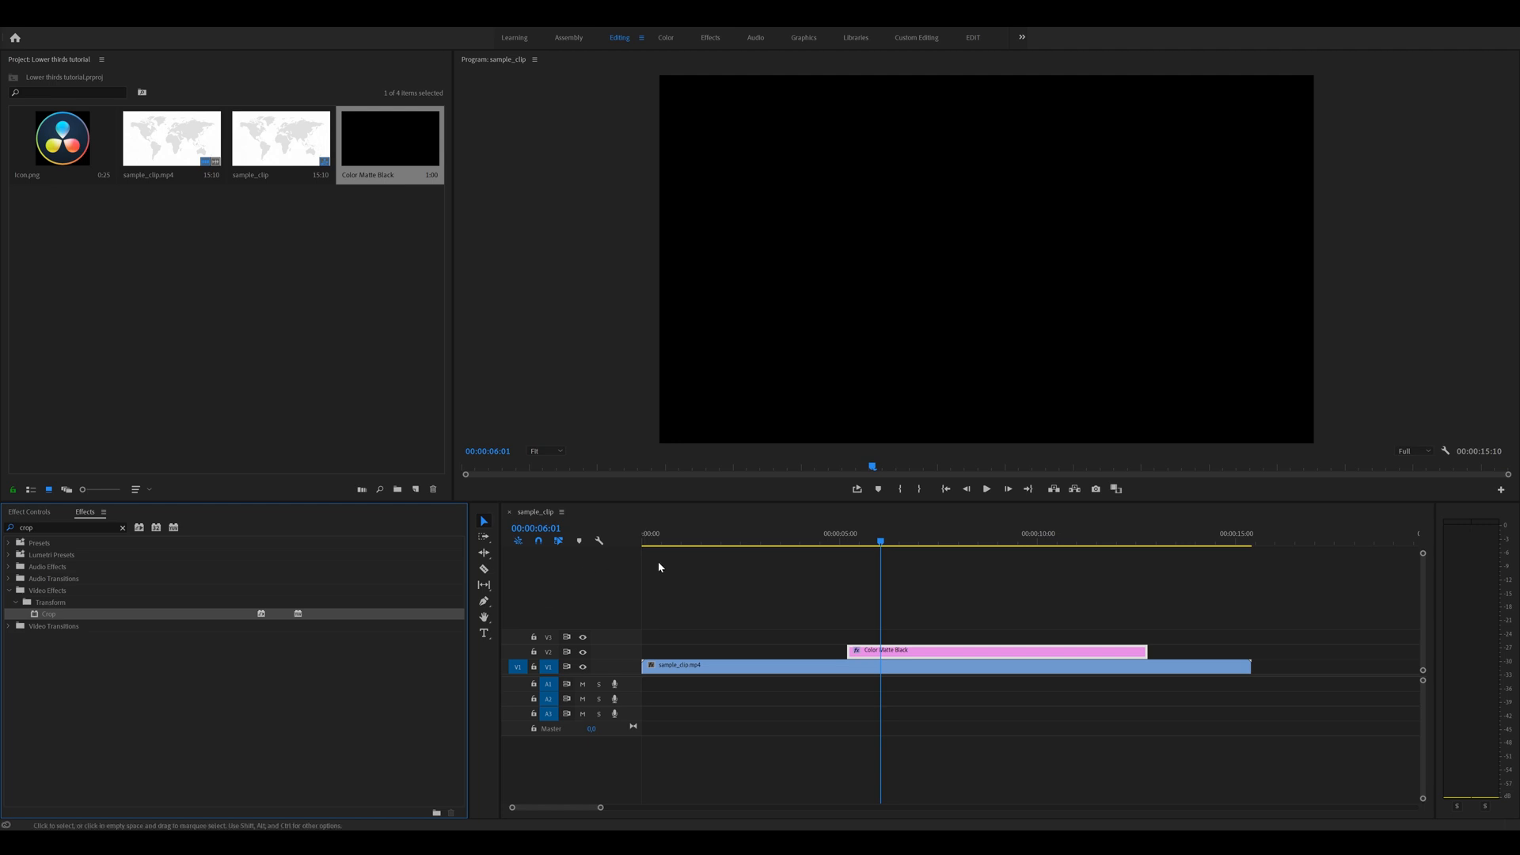
left_click(27, 513)
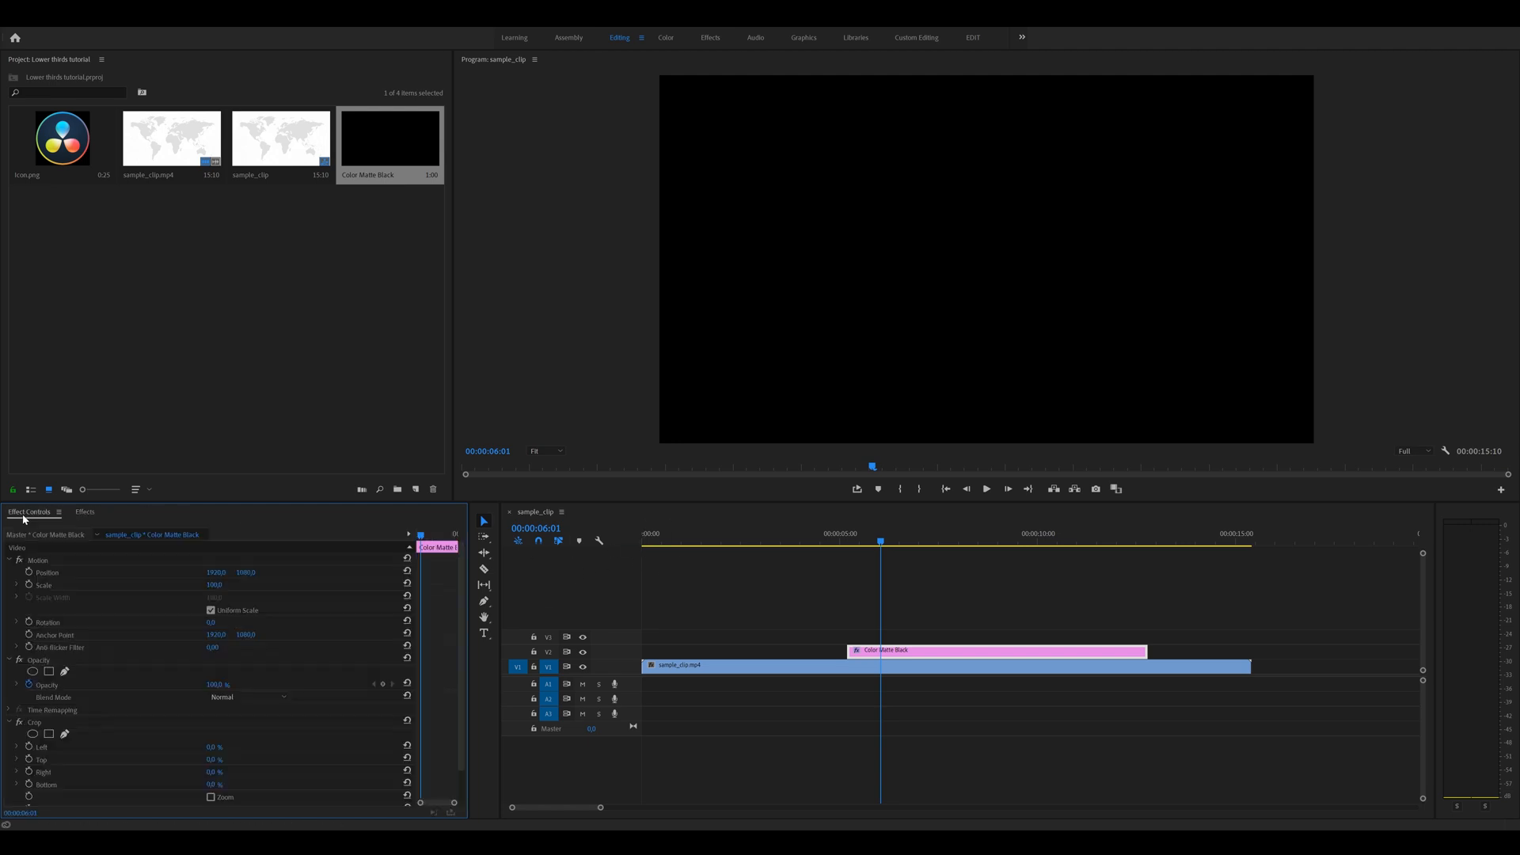
left_click(906, 652)
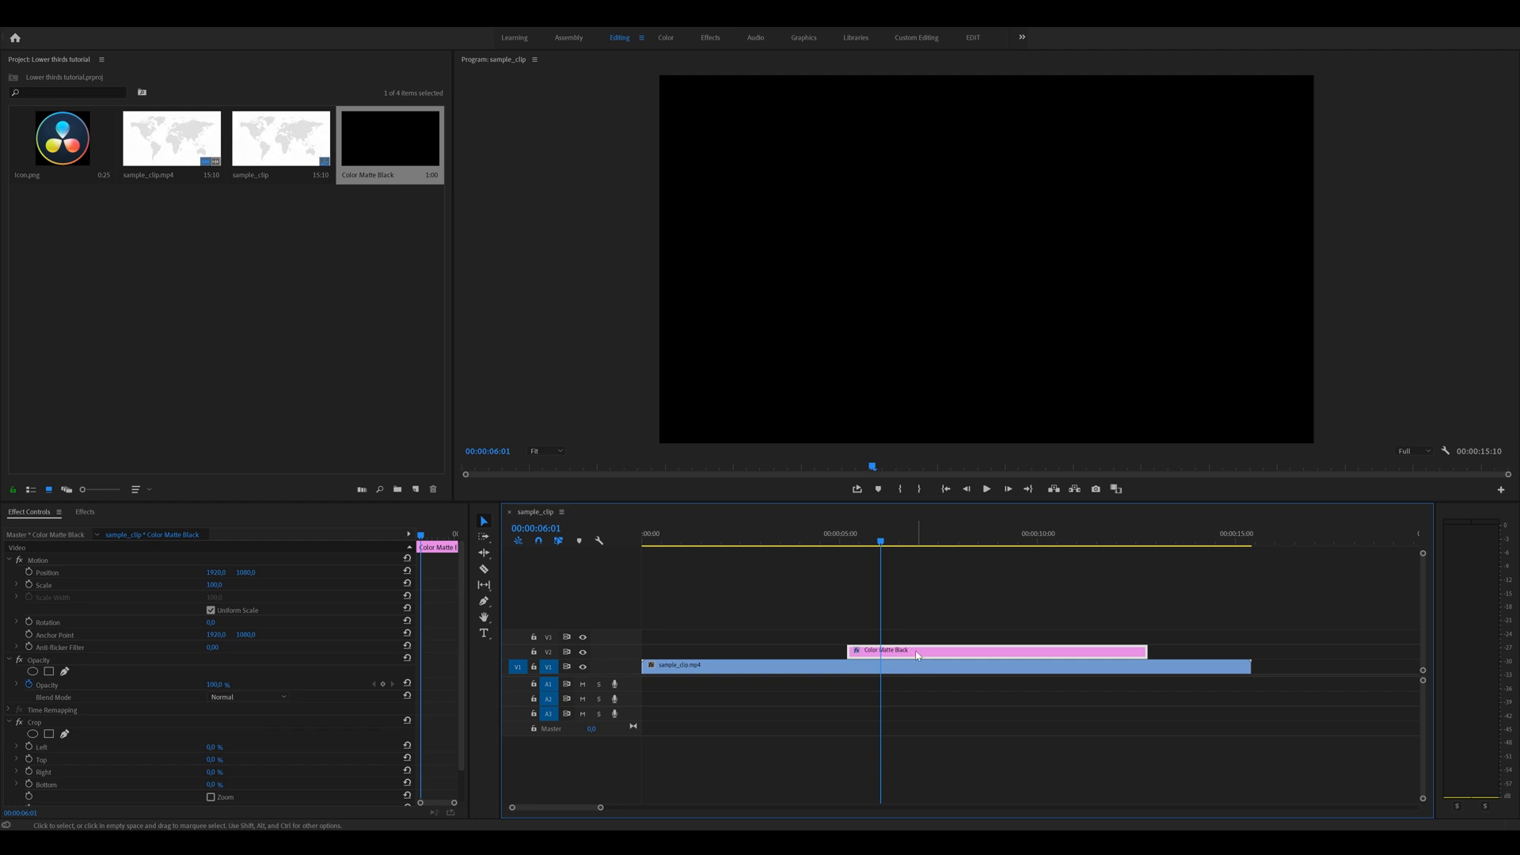
- Crop the matte to a thin lower-left bar: Top 79.2%, Bottom 6.5%, Right 59.2%
left_click_drag(460, 578, 459, 615)
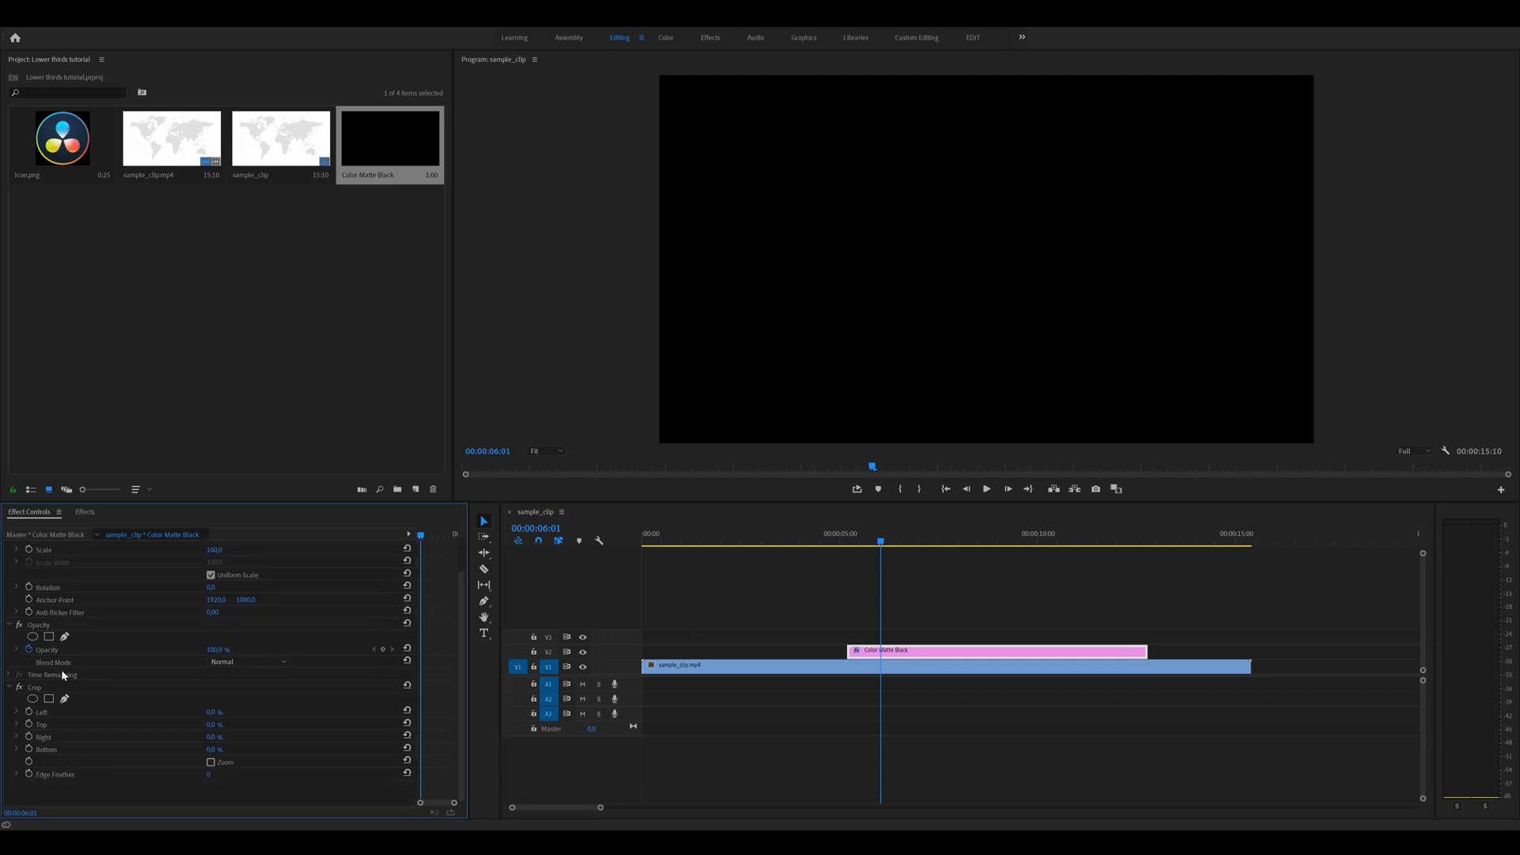
left_click(34, 691)
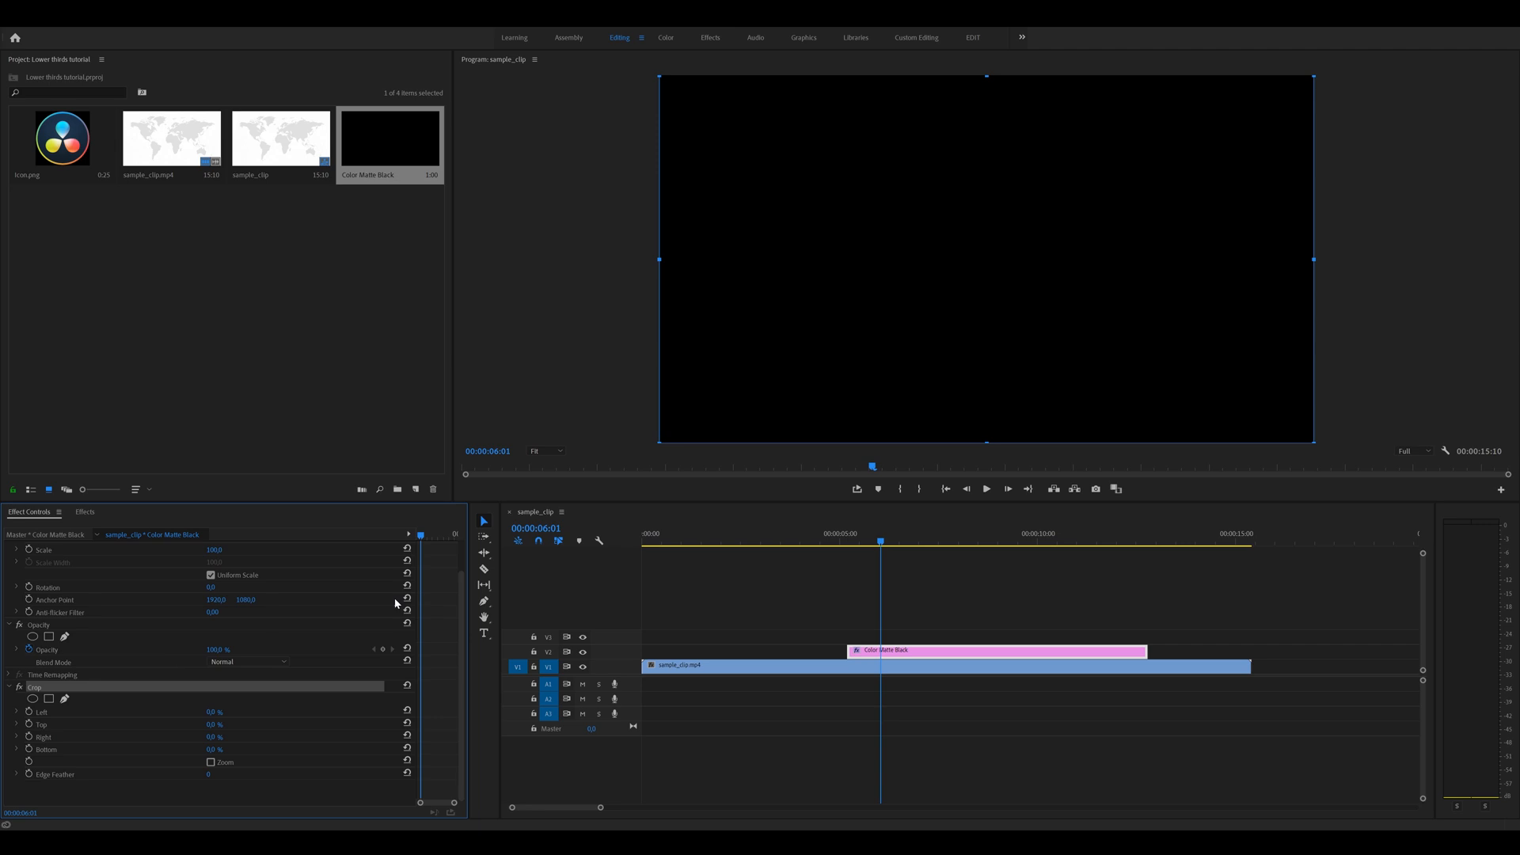
left_click_drag(986, 77, 949, 239)
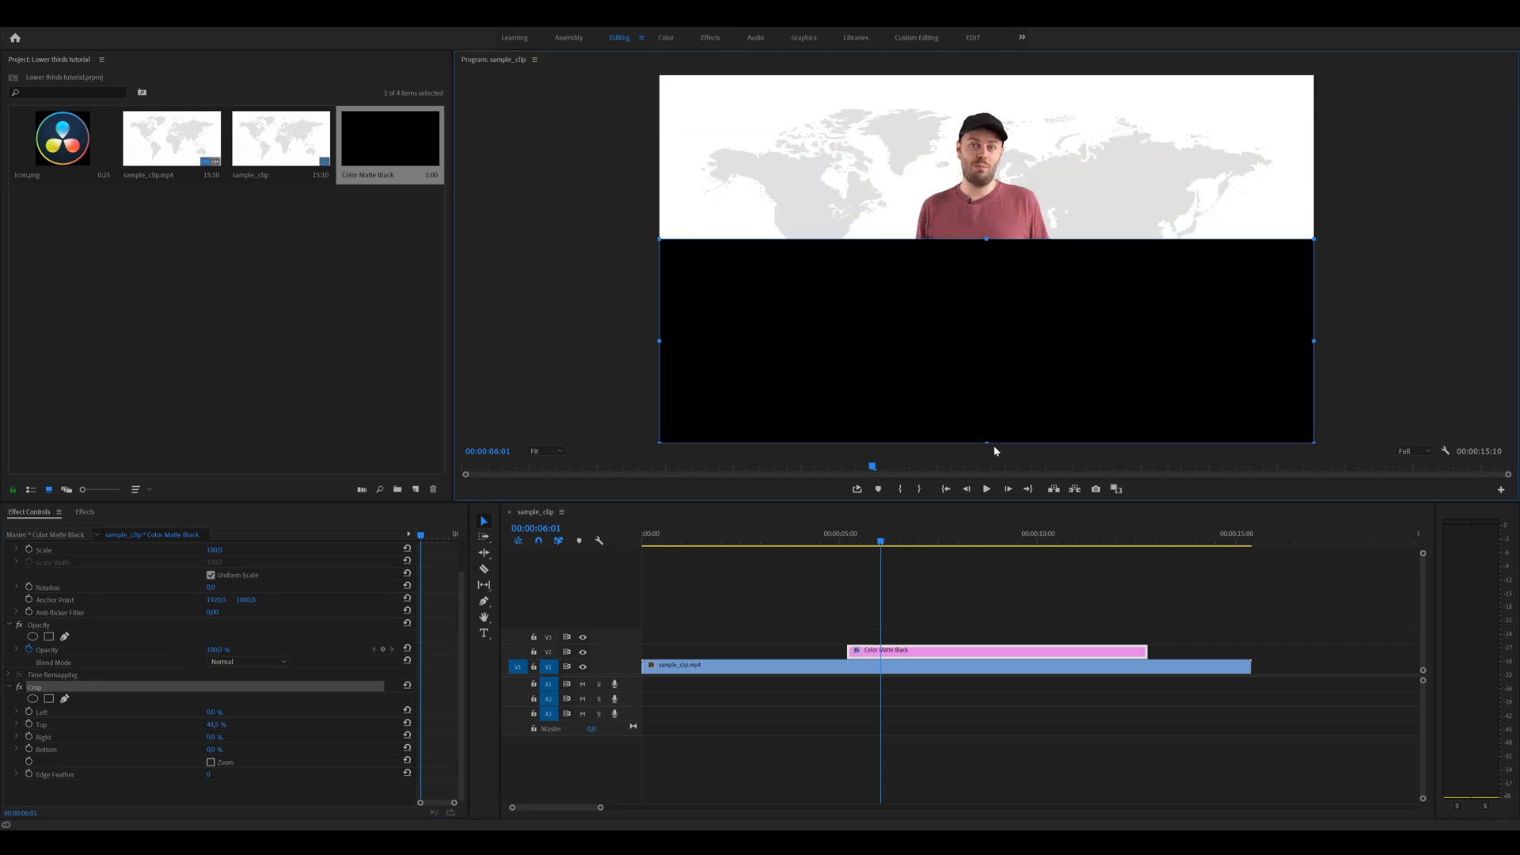
left_click_drag(989, 443, 988, 419)
left_click_drag(985, 243, 958, 374)
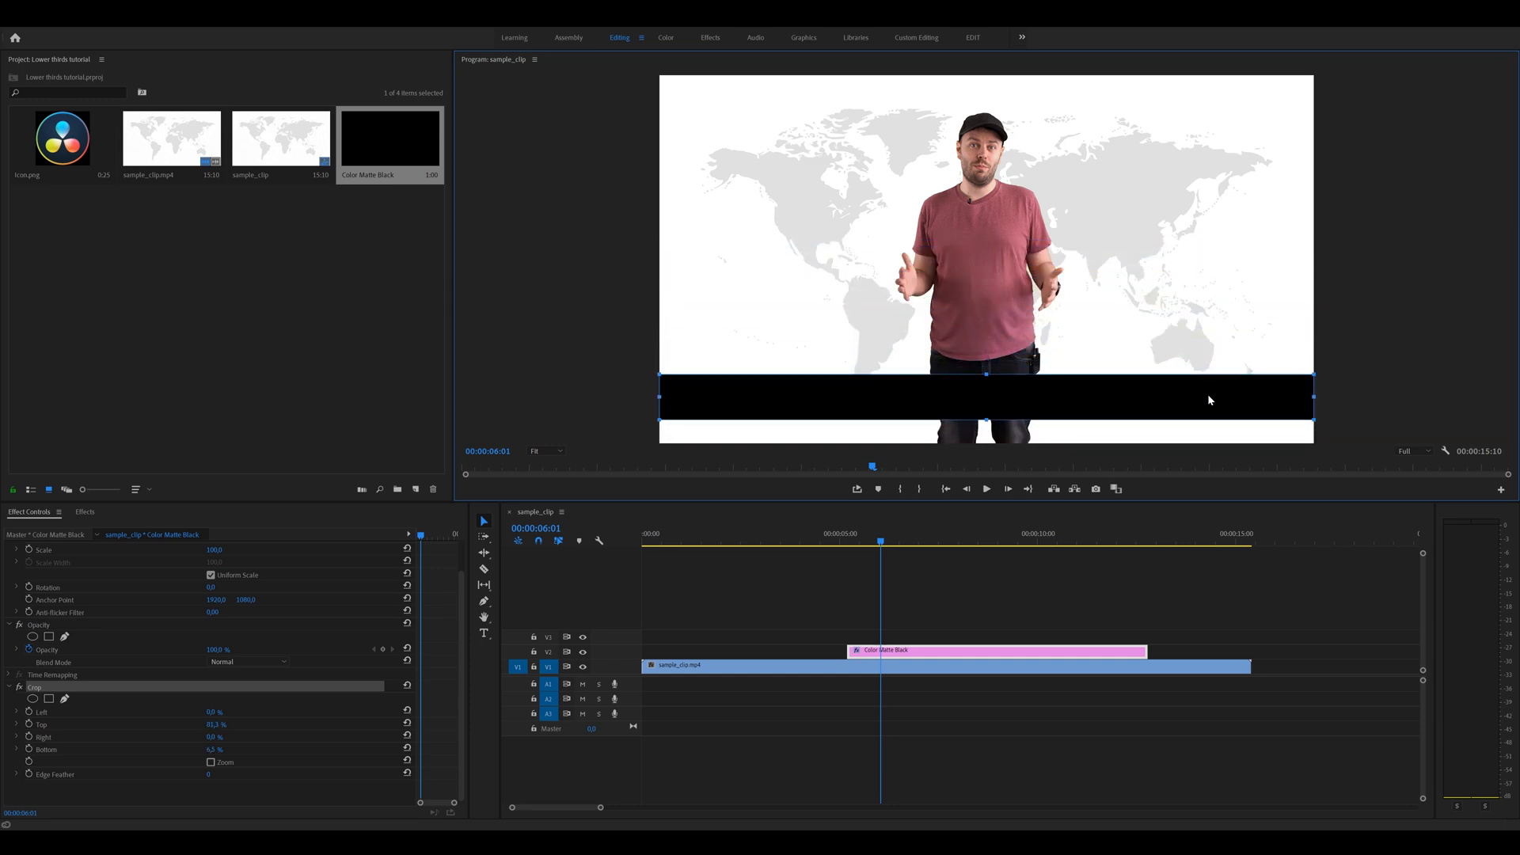
left_click_drag(1310, 397, 925, 380)
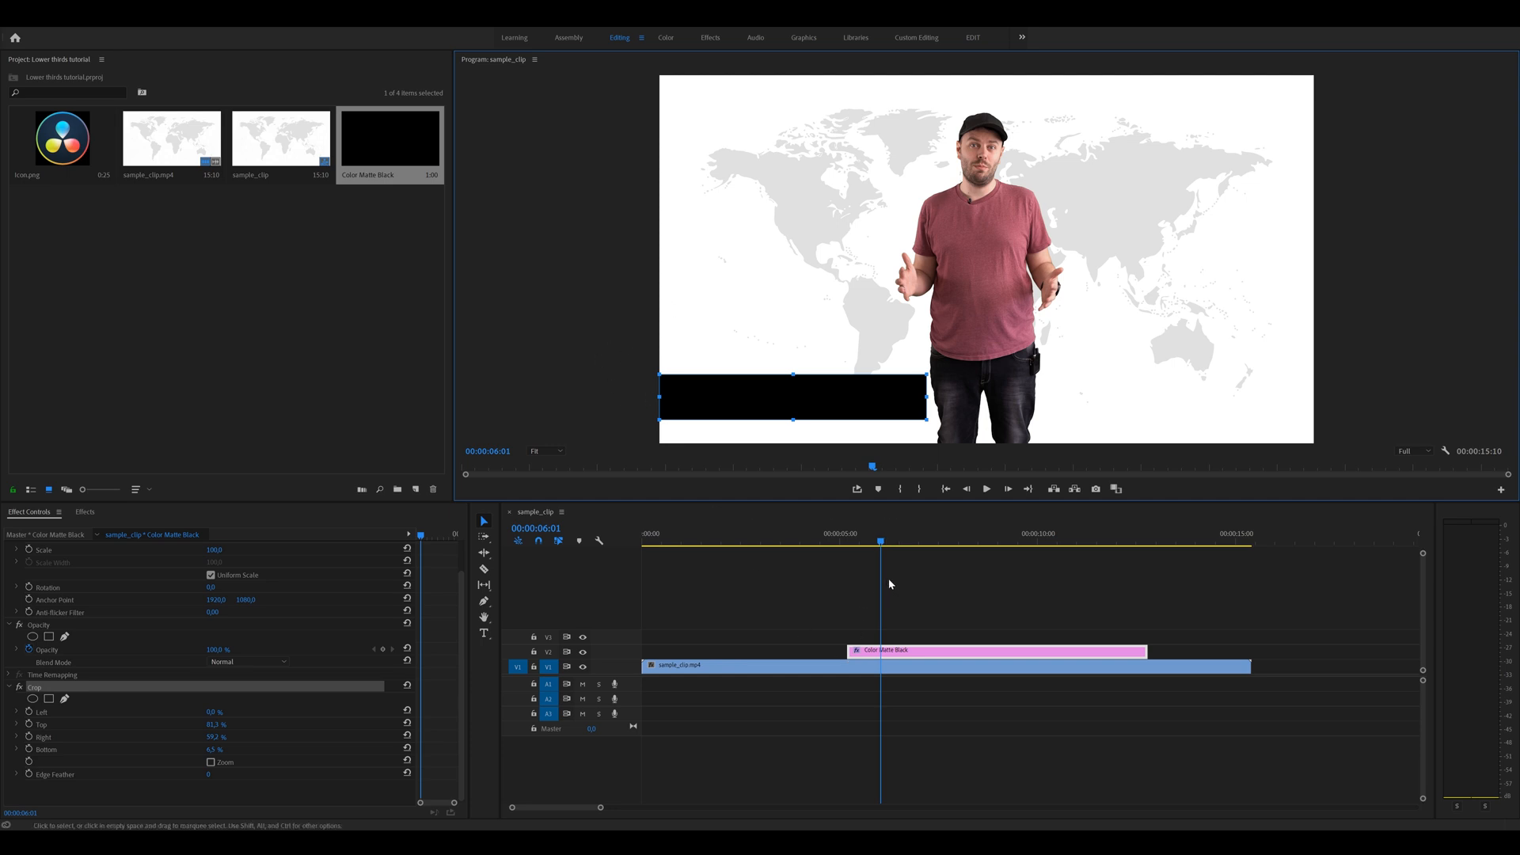
left_click(814, 595)
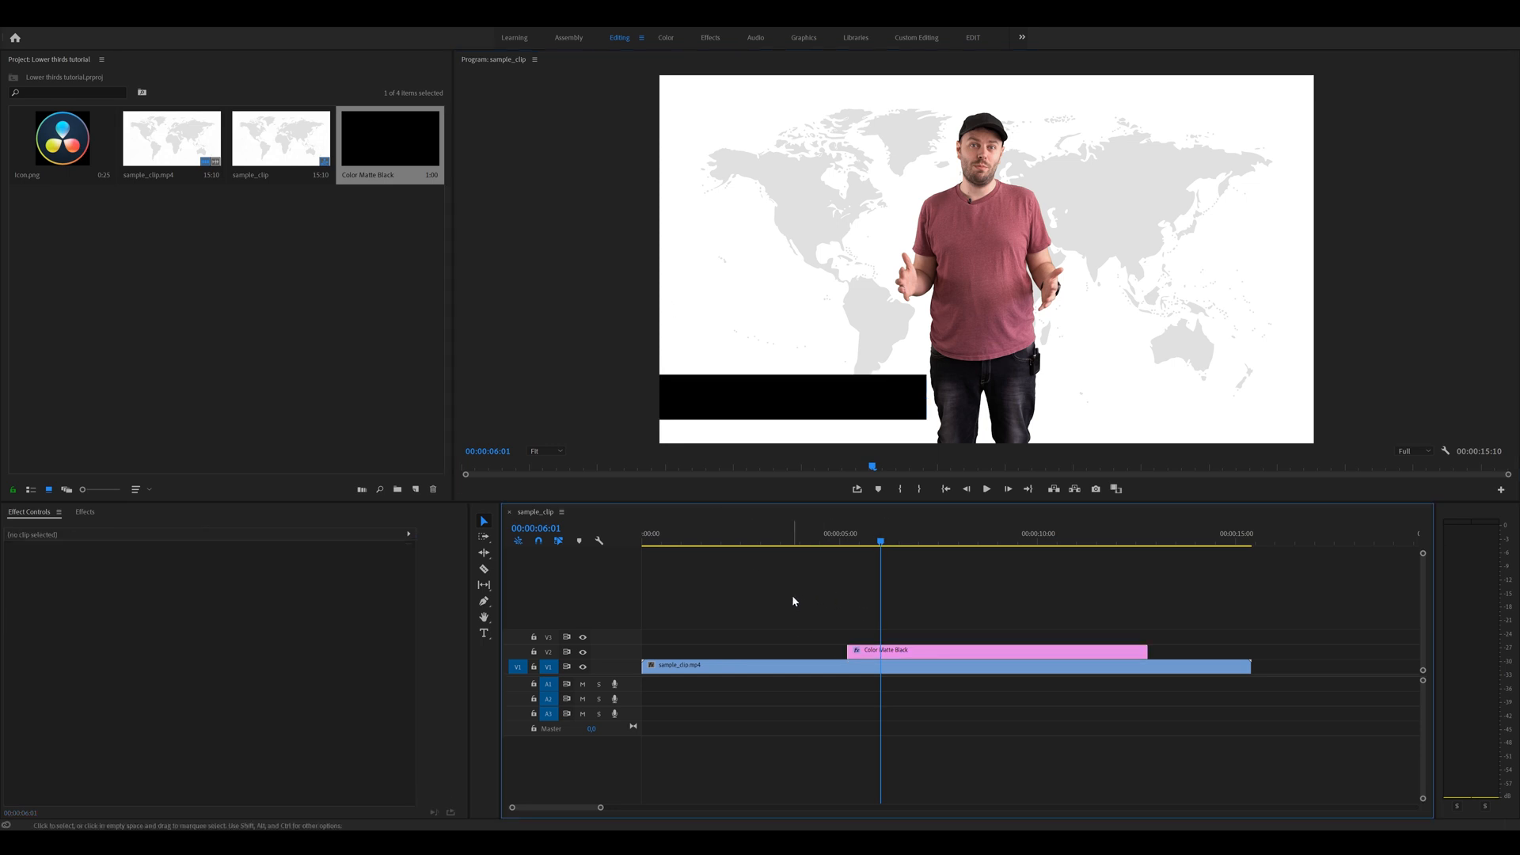
left_click_drag(880, 543, 923, 586)
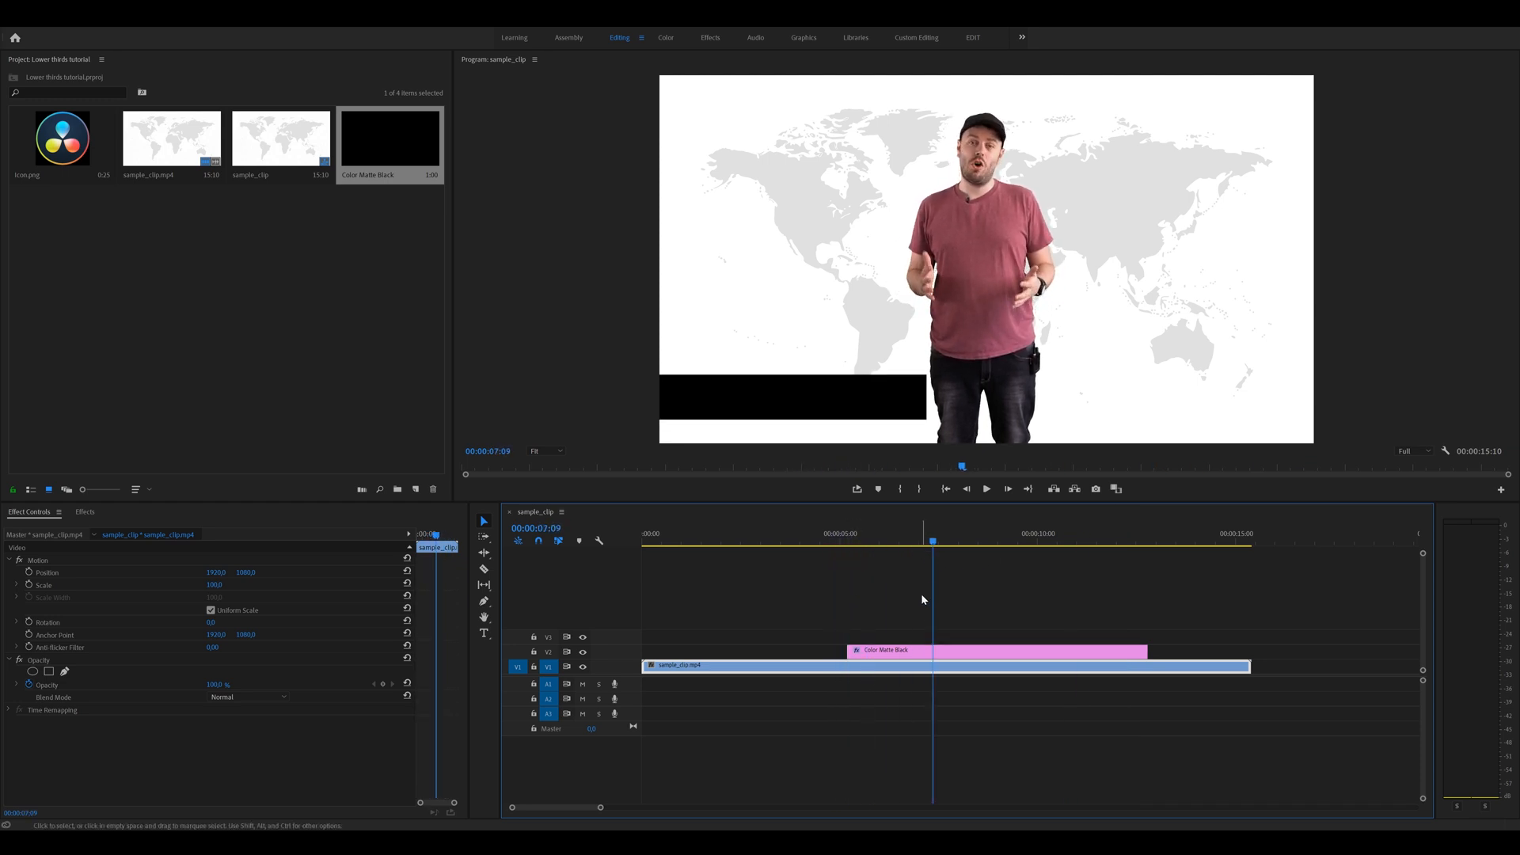
scroll(902, 601, "up", 6)
scroll(900, 608, "down", 3)
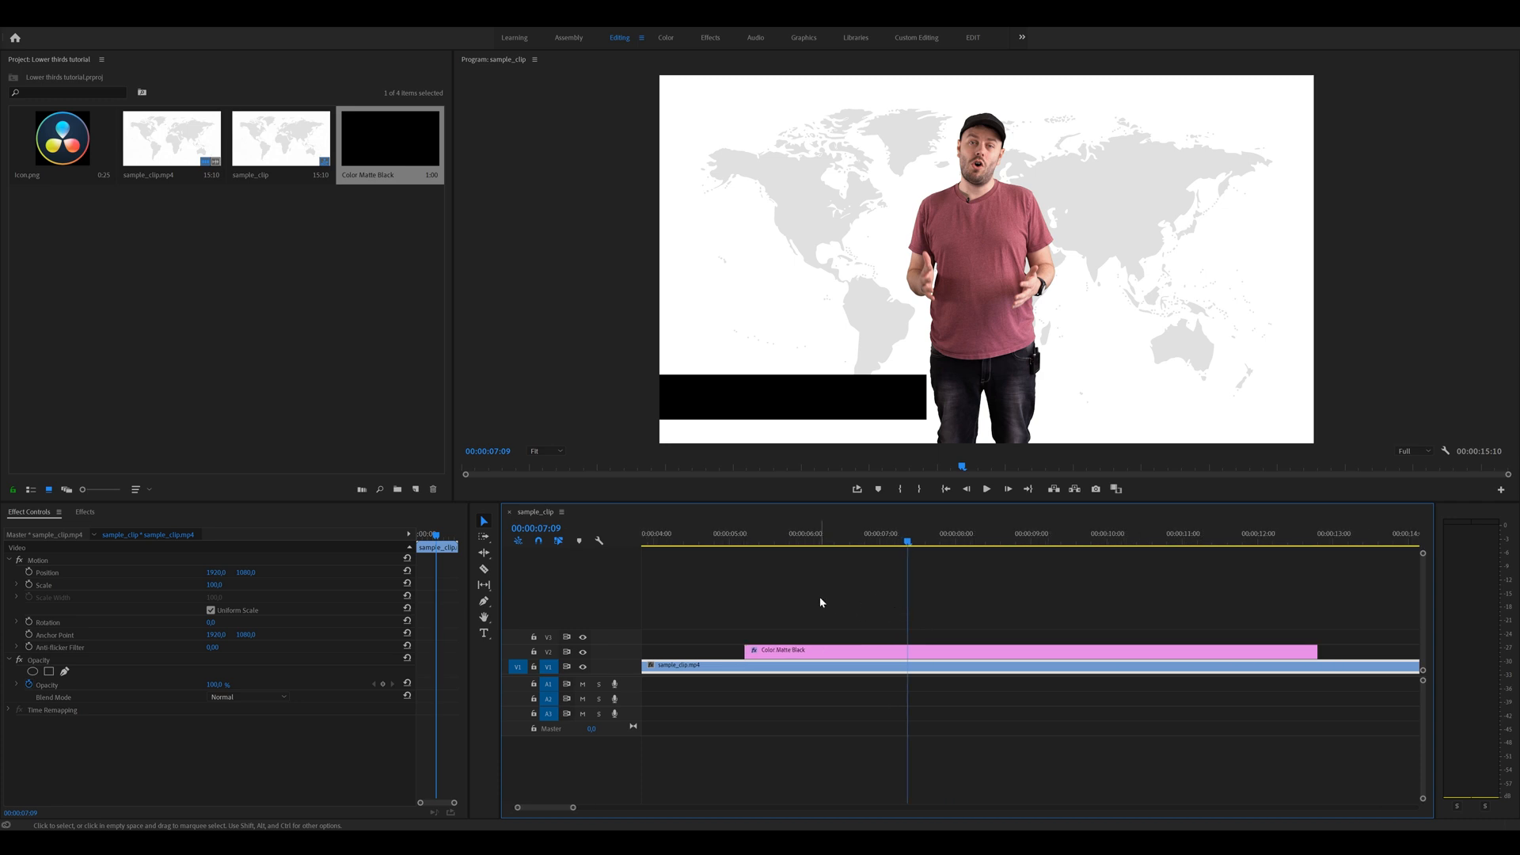
left_click_drag(751, 545, 744, 544)
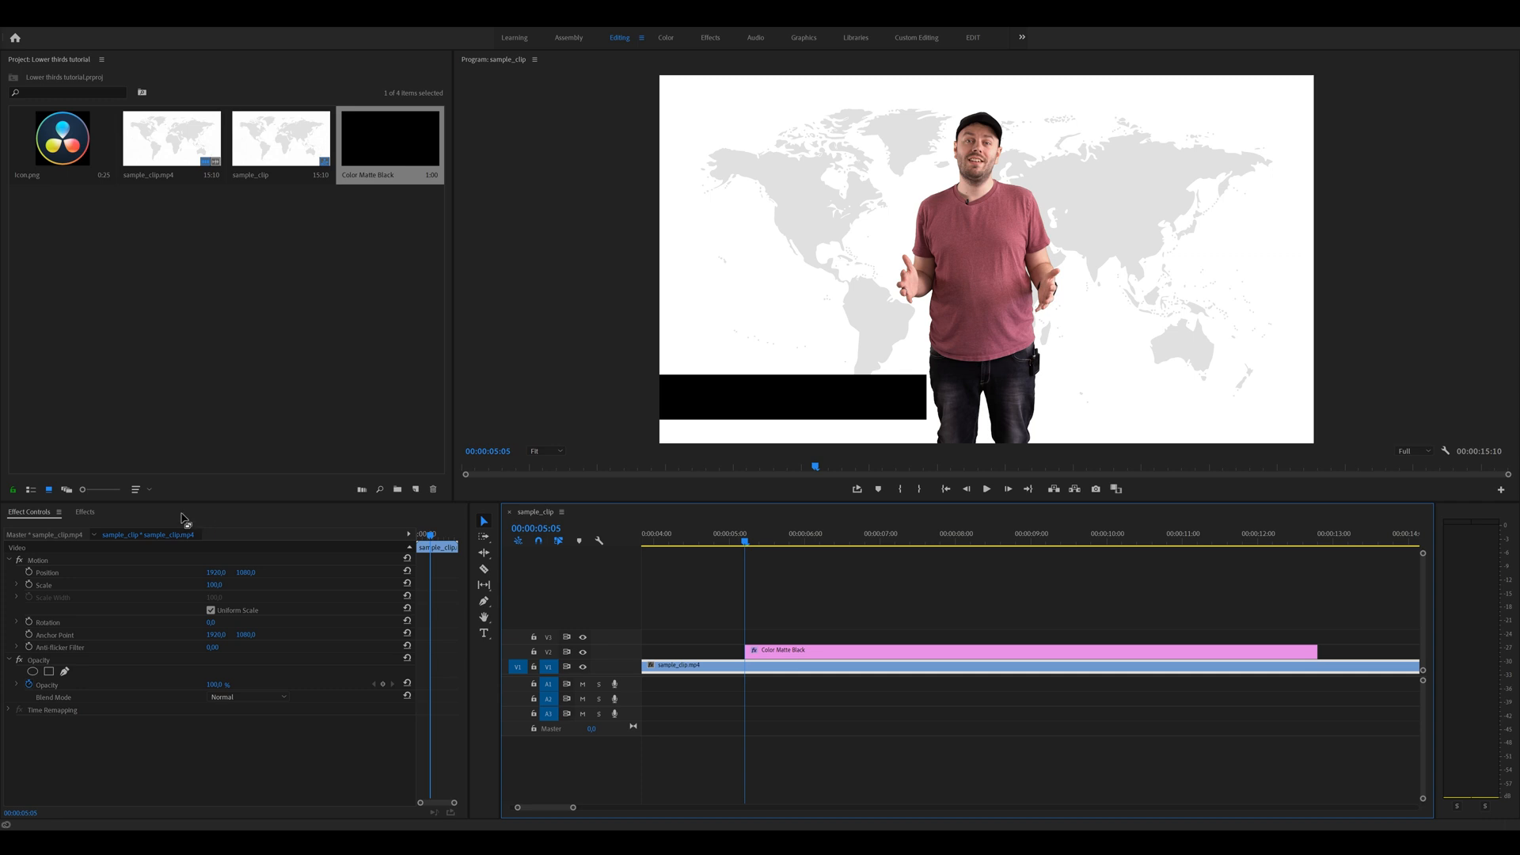
- Add the Push transition to the start of the Color Matte Black clip and preview it
left_click(85, 512)
left_click(77, 526)
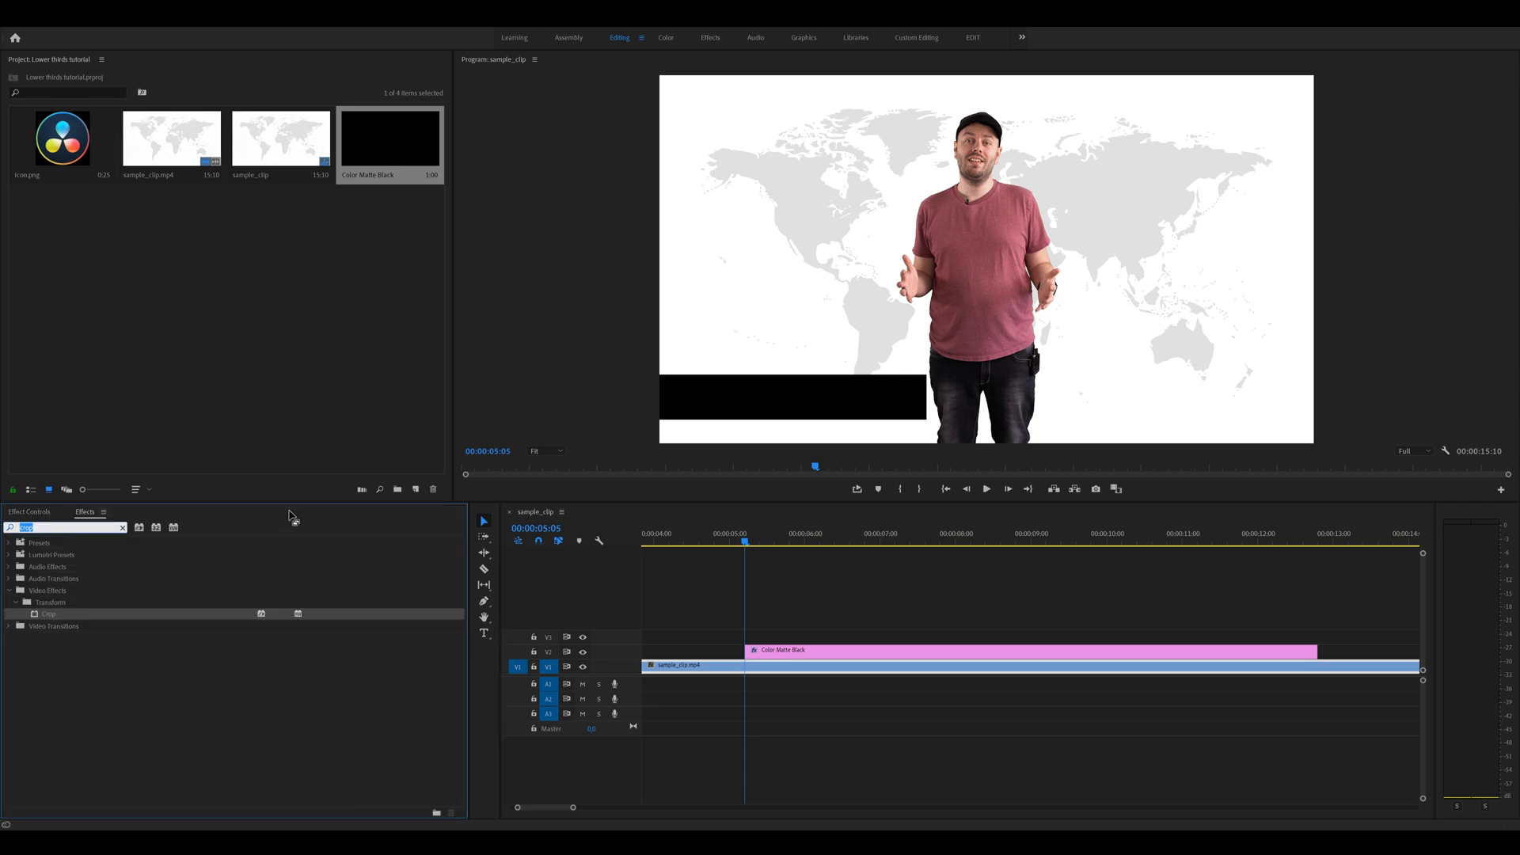
type("push")
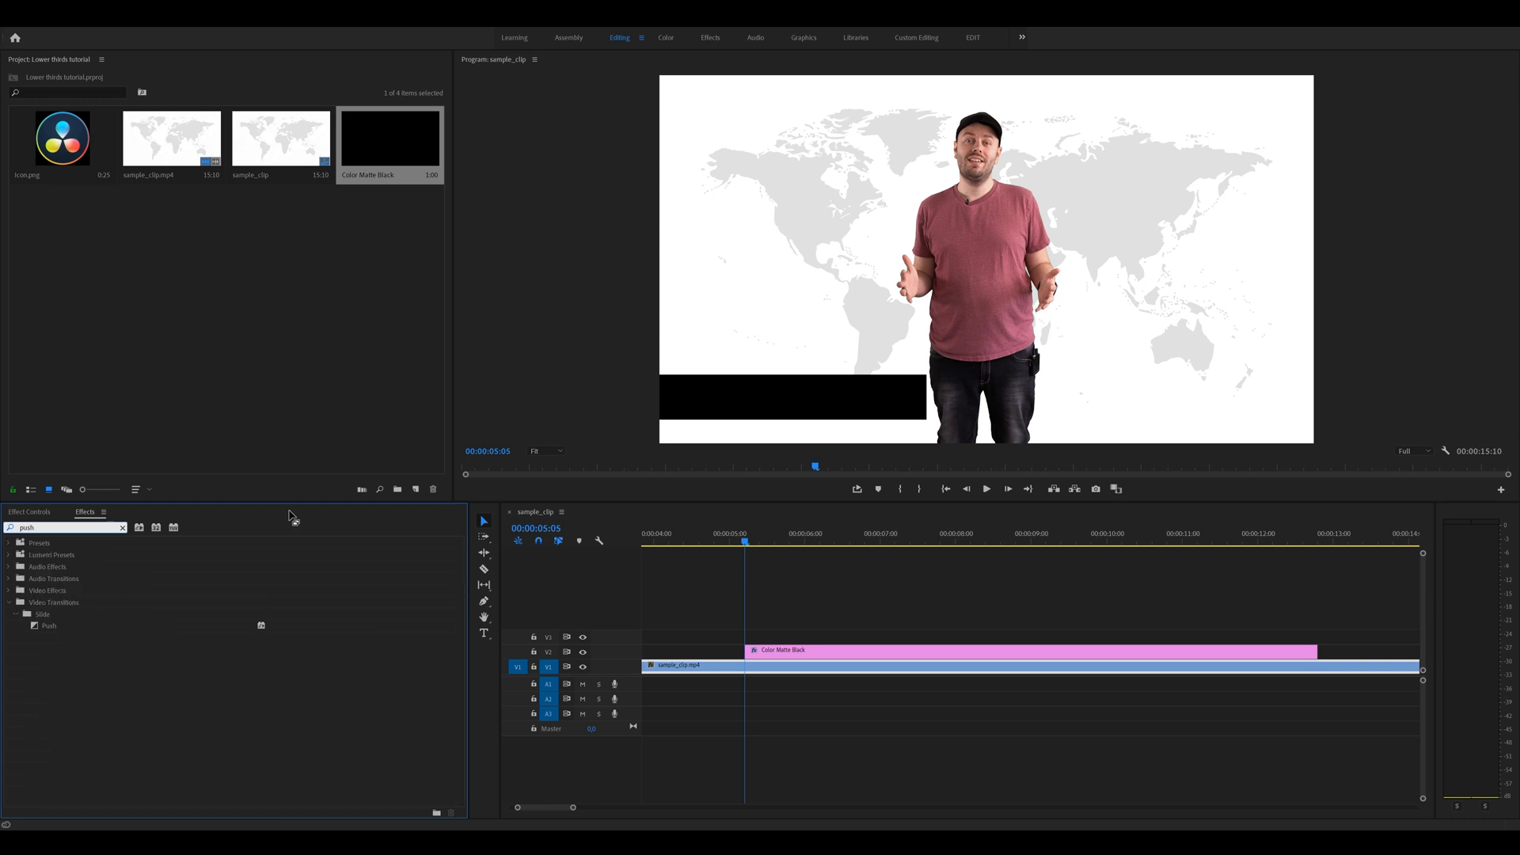
key("Return")
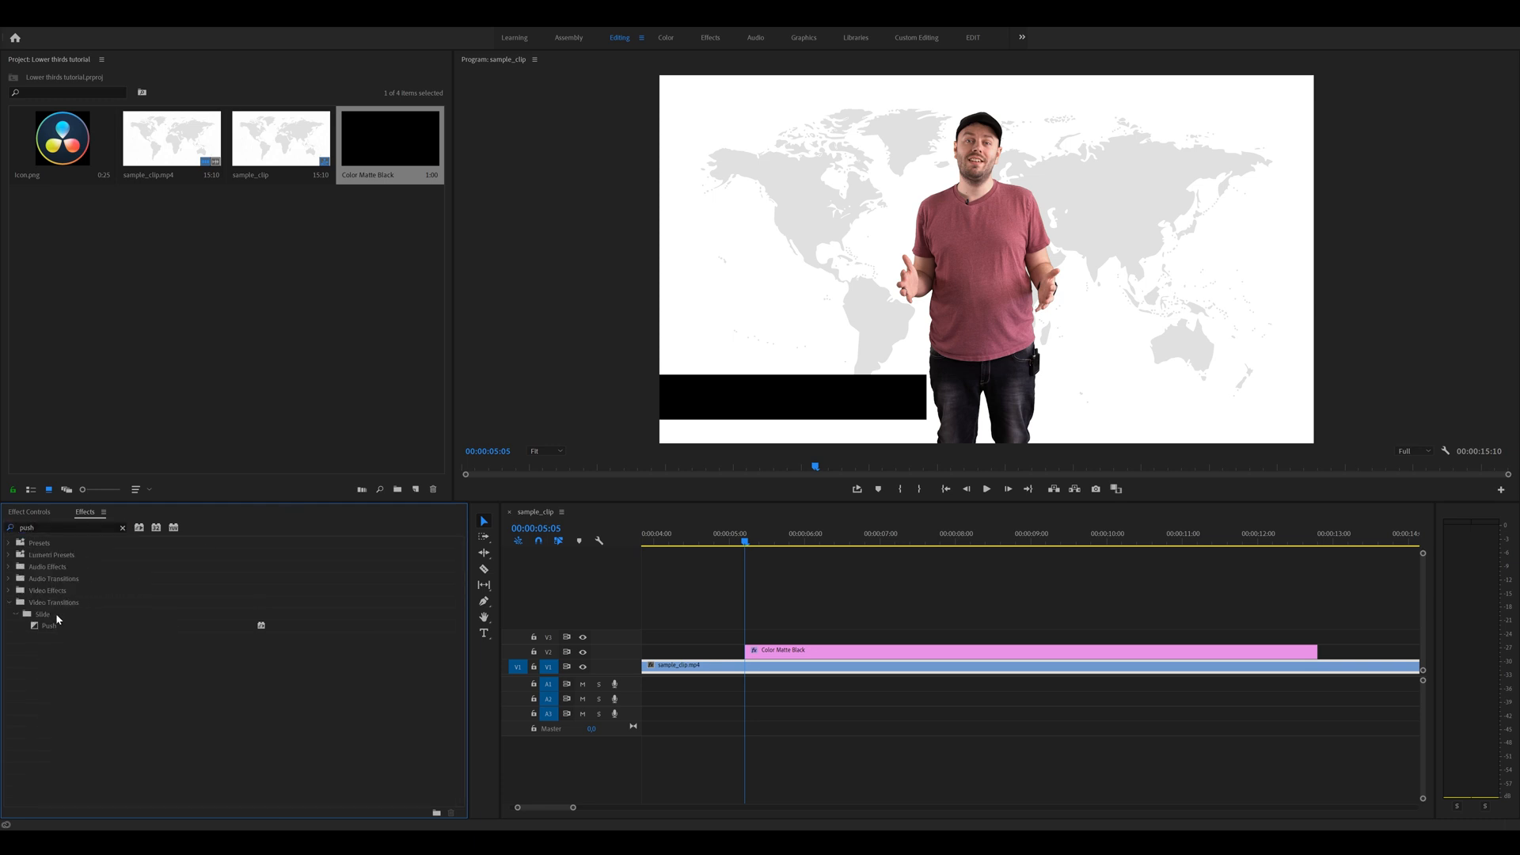
left_click_drag(47, 629, 748, 653)
scroll(782, 607, "up", 2)
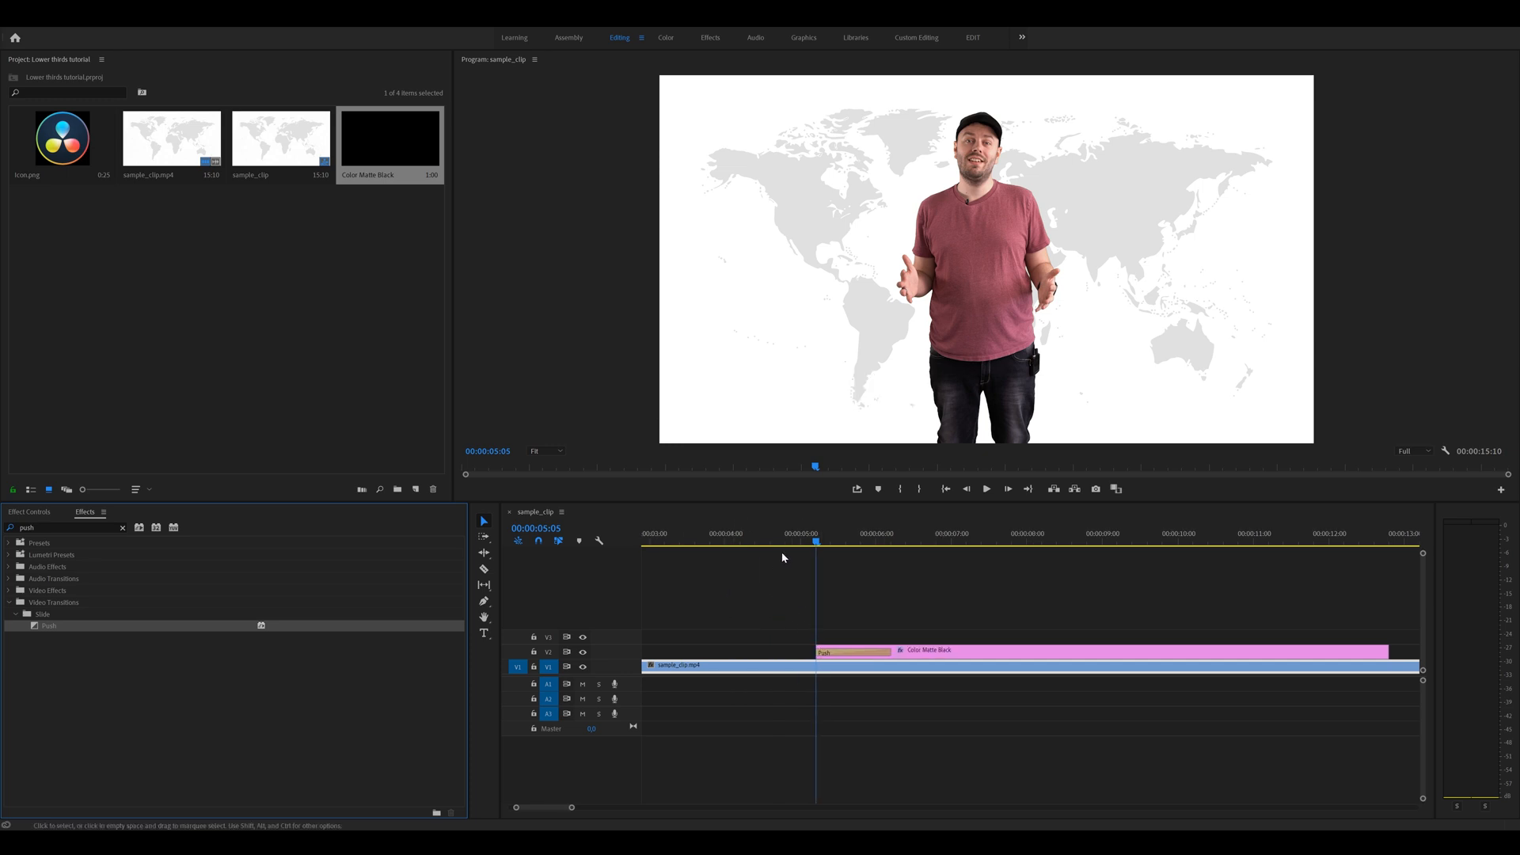
mouse_move(783, 544)
left_mouse_down()
mouse_move(909, 546)
mouse_move(786, 538)
left_mouse_up()
key("space")
key("space")
- Shorten the opening Push transition by three frames and replay the slide-in
left_click(893, 651)
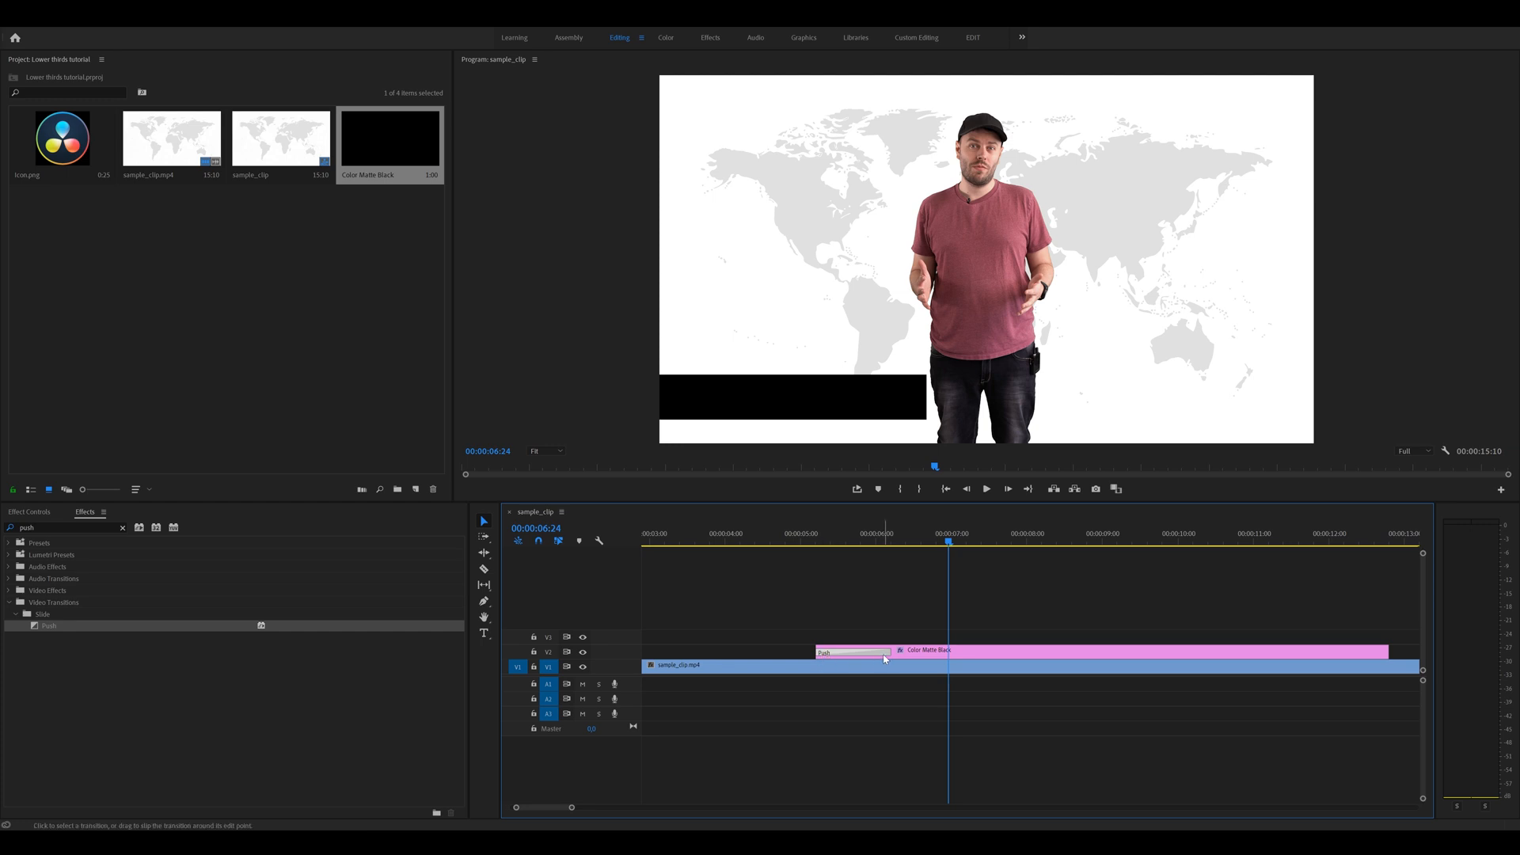
left_click_drag(887, 653, 853, 650)
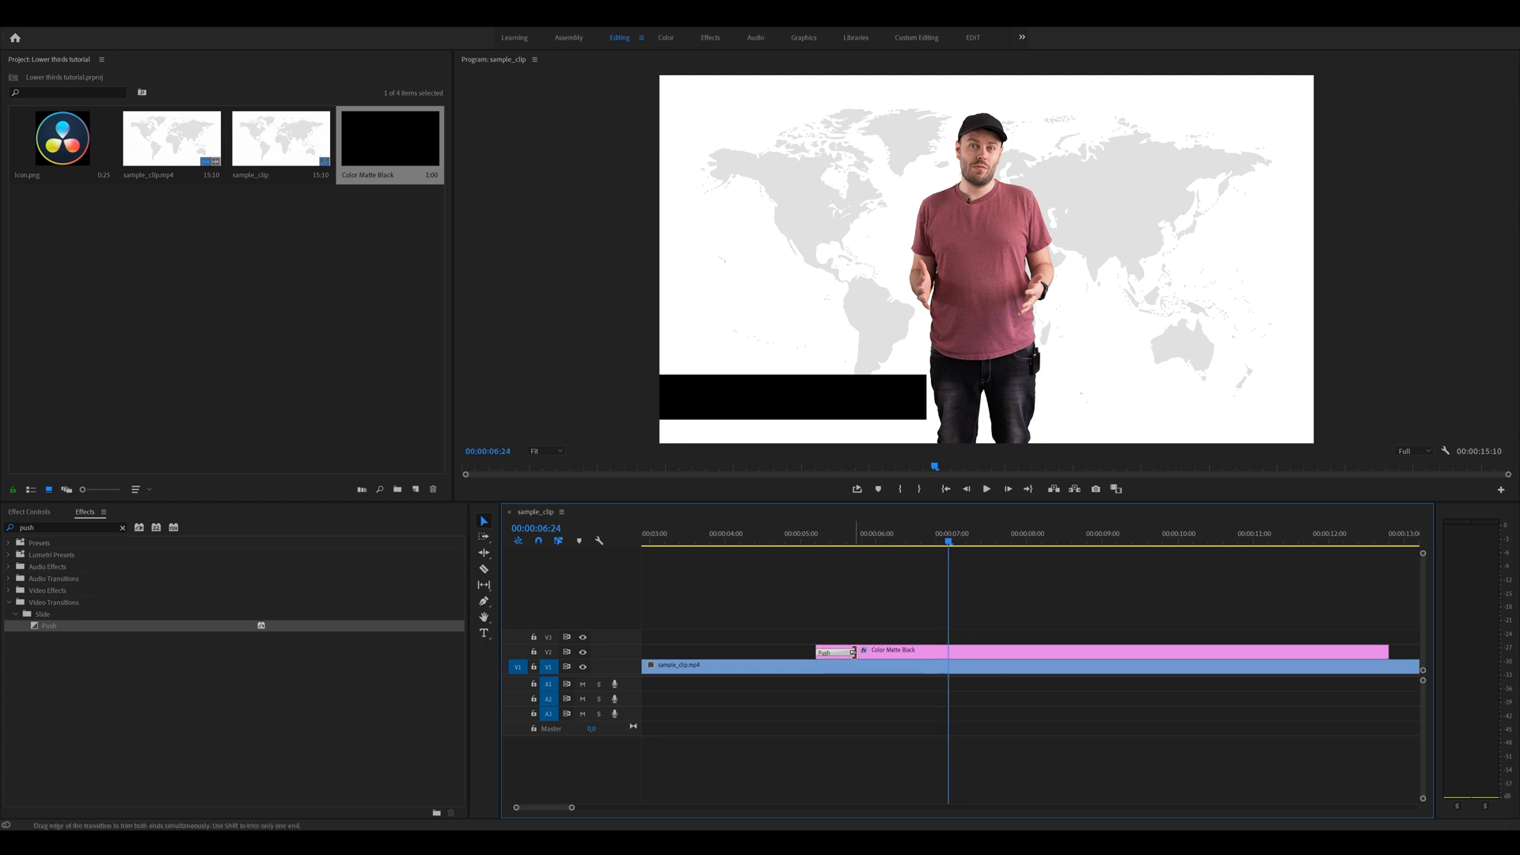
left_click(765, 543)
key("space")
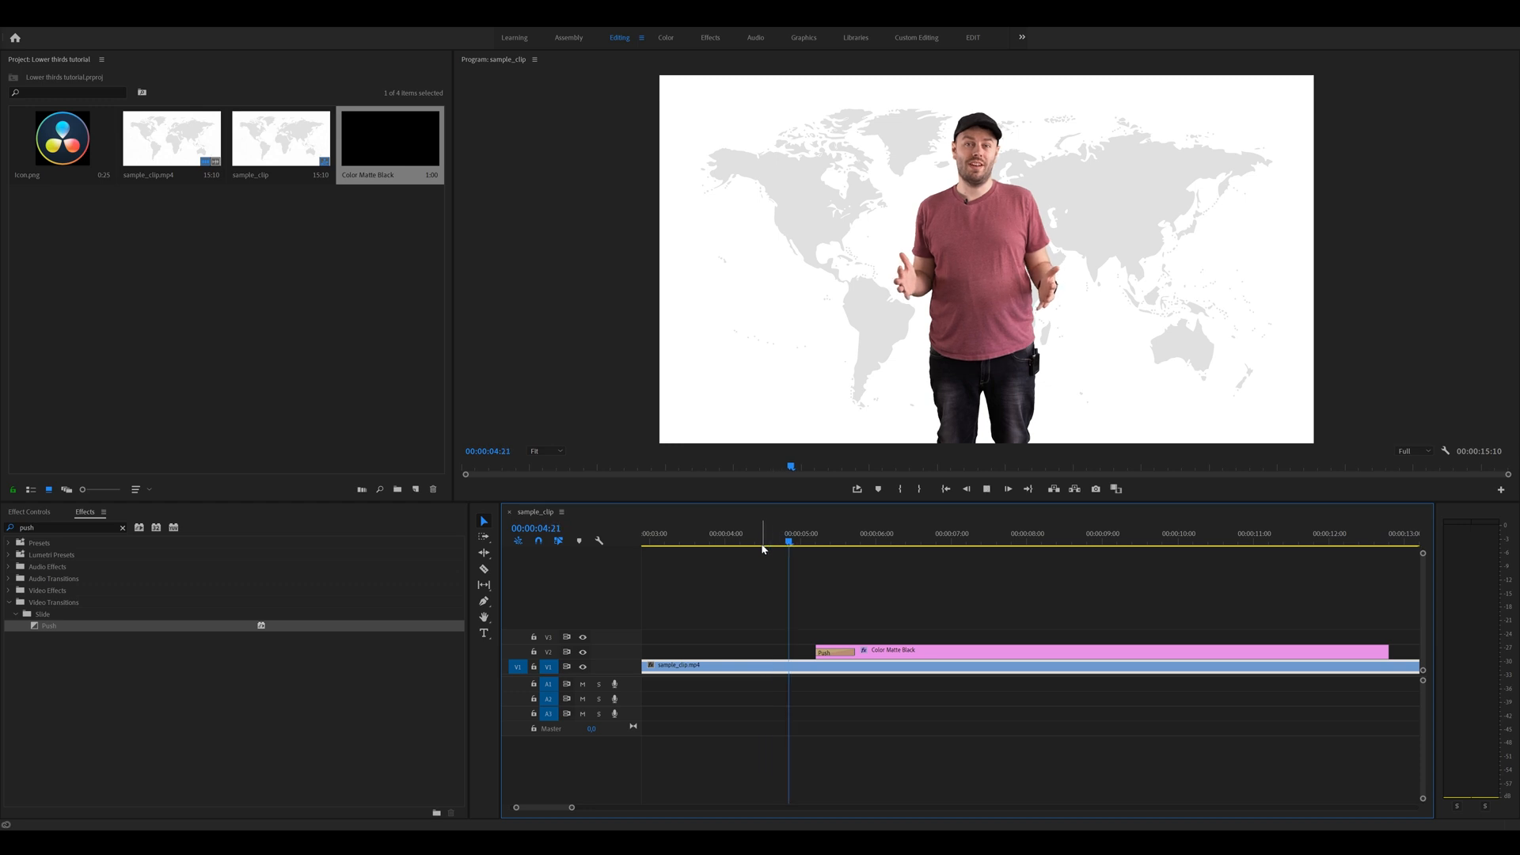
key("space")
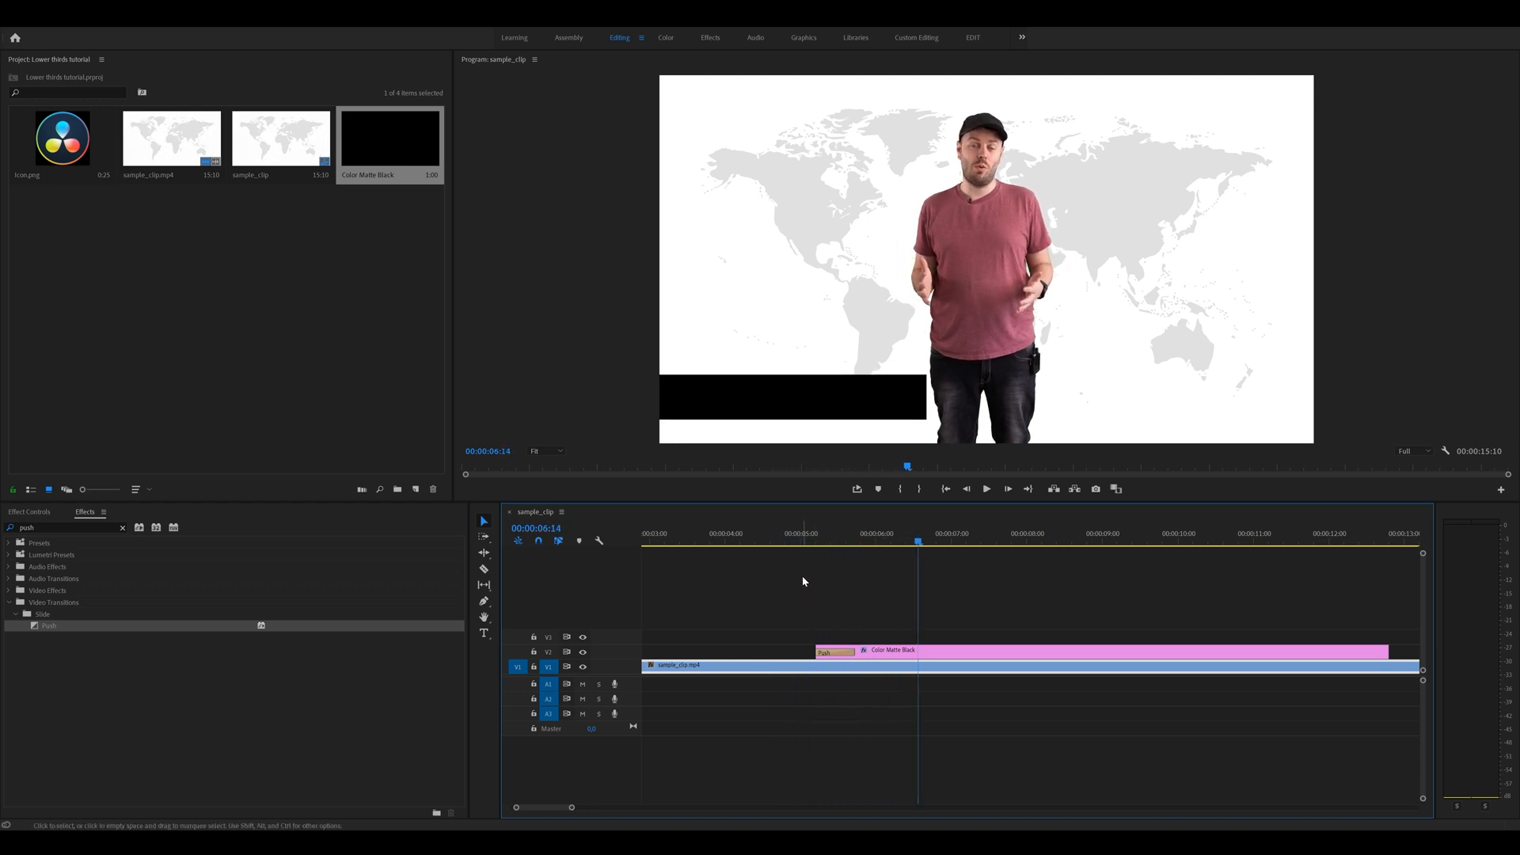
scroll(925, 633, "down", 3)
scroll(995, 579, "down", 1)
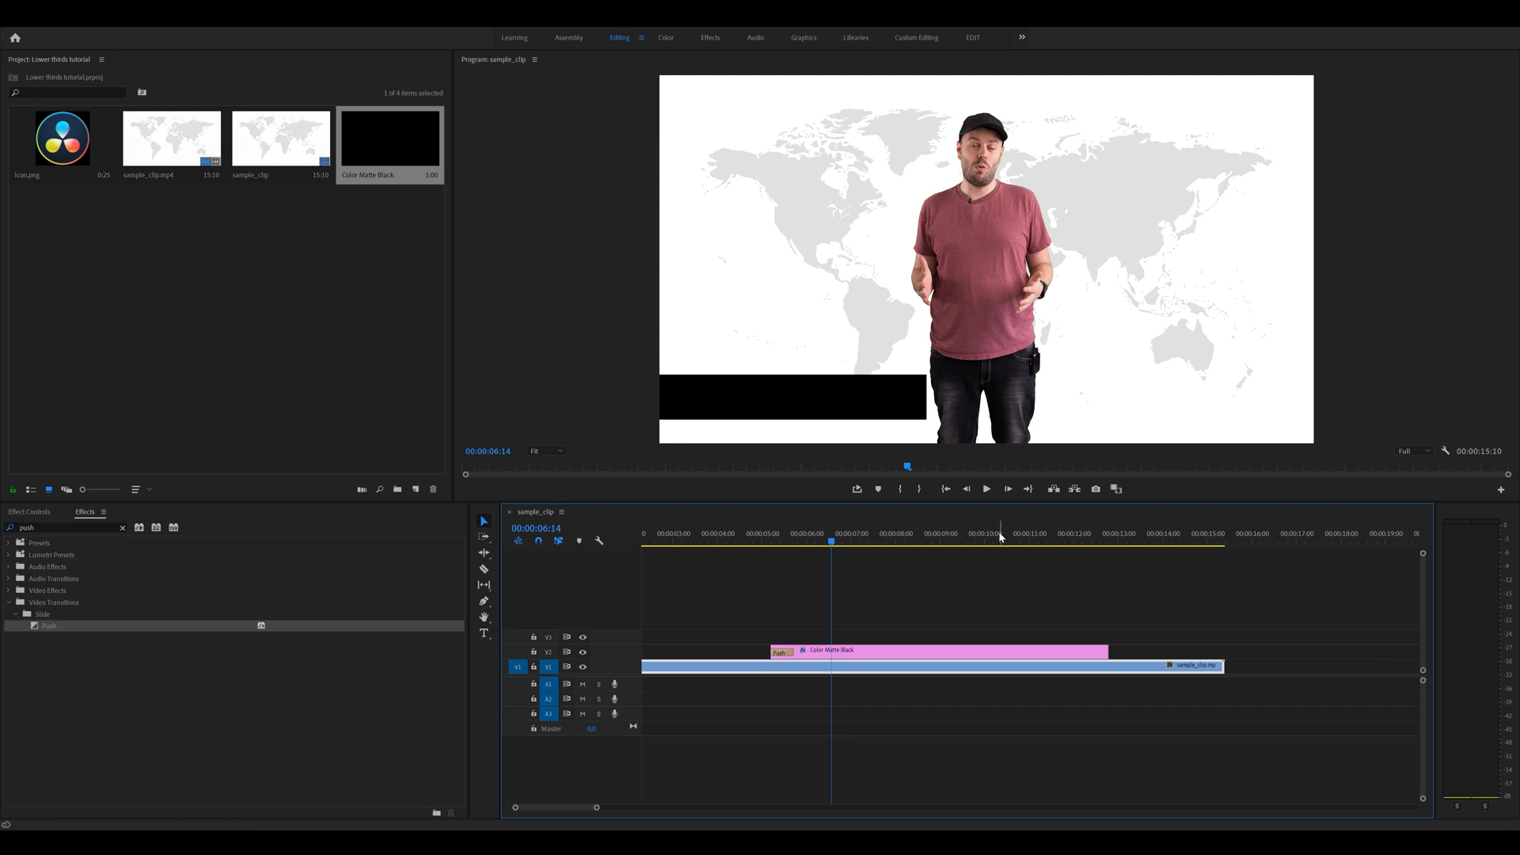
left_click_drag(1001, 538, 1085, 537)
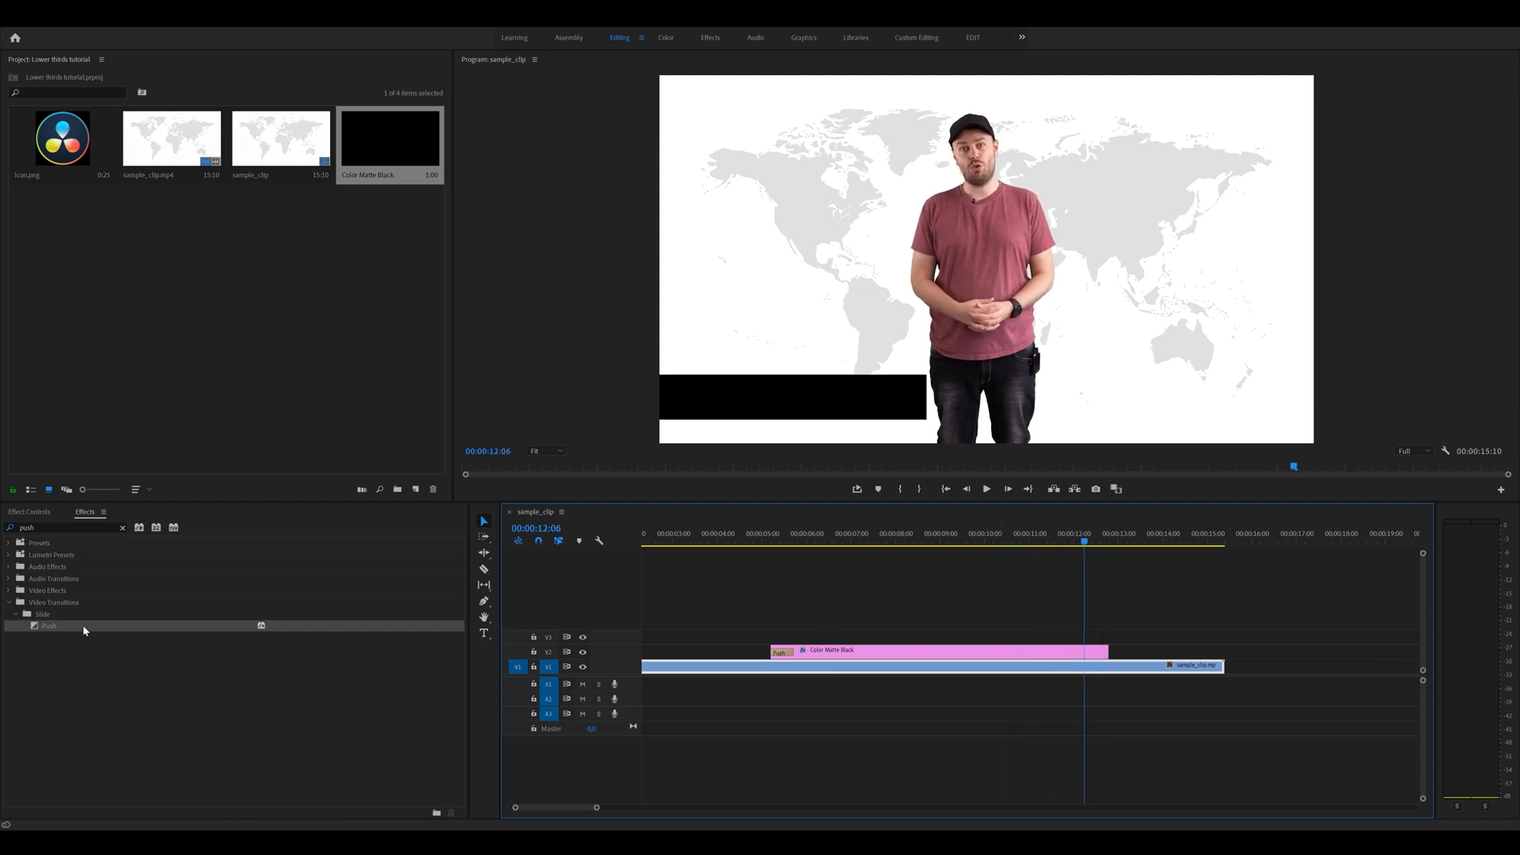
- Add a Push transition to the end of the Color Matte Black clip and shorten it
left_click_drag(47, 625, 1105, 649)
key("equal")
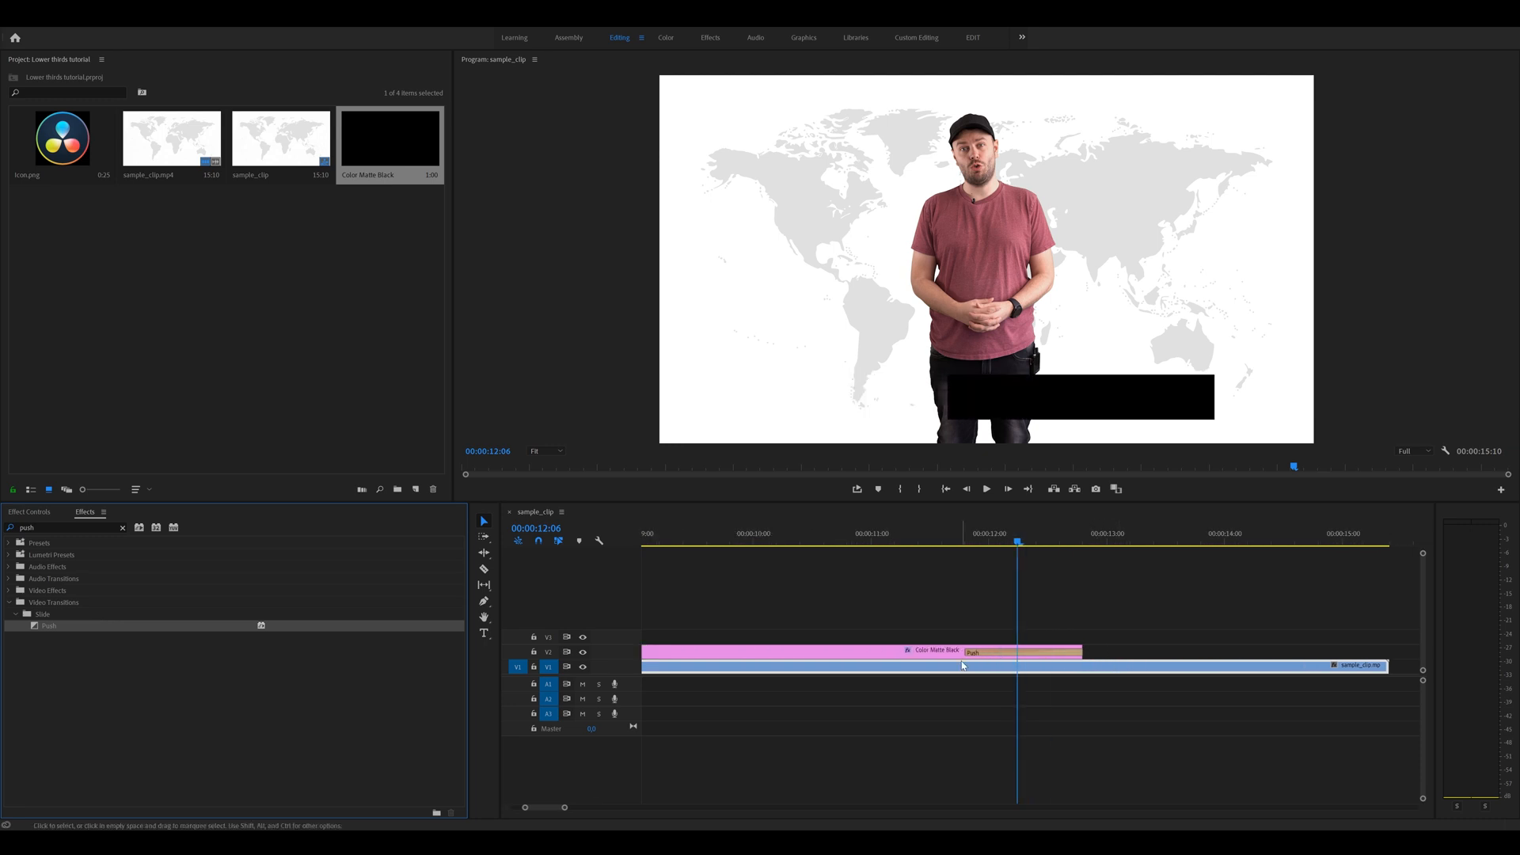
left_click_drag(966, 657, 1023, 656)
left_click_drag(1018, 543, 985, 547)
key("space")
- Replay the bar's exit from around 11:18 and show the closing Push transition's settings
key("space")
left_click(980, 542)
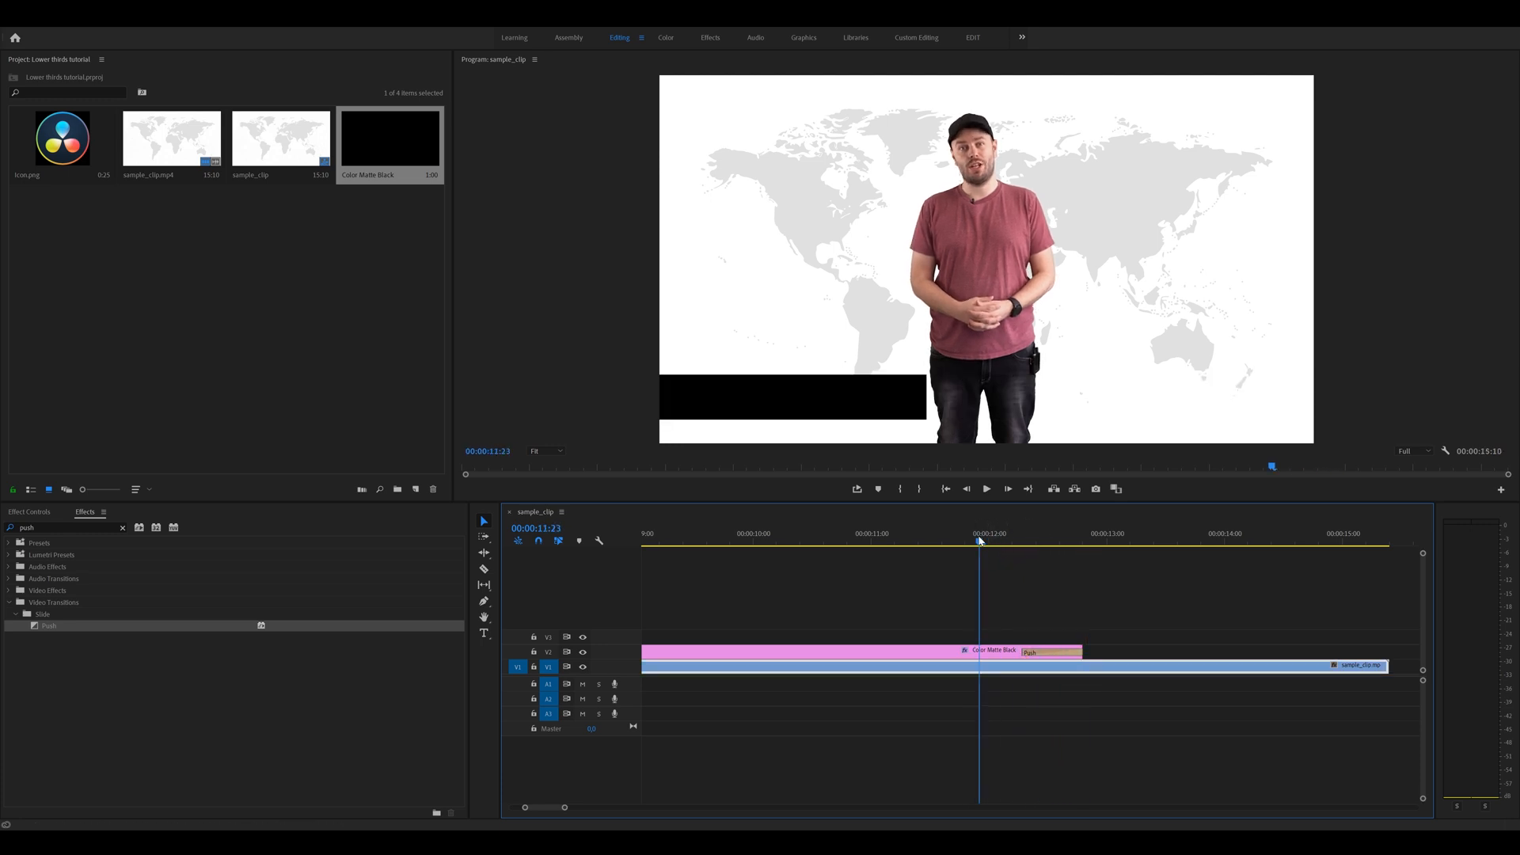
key("space")
left_click(958, 538)
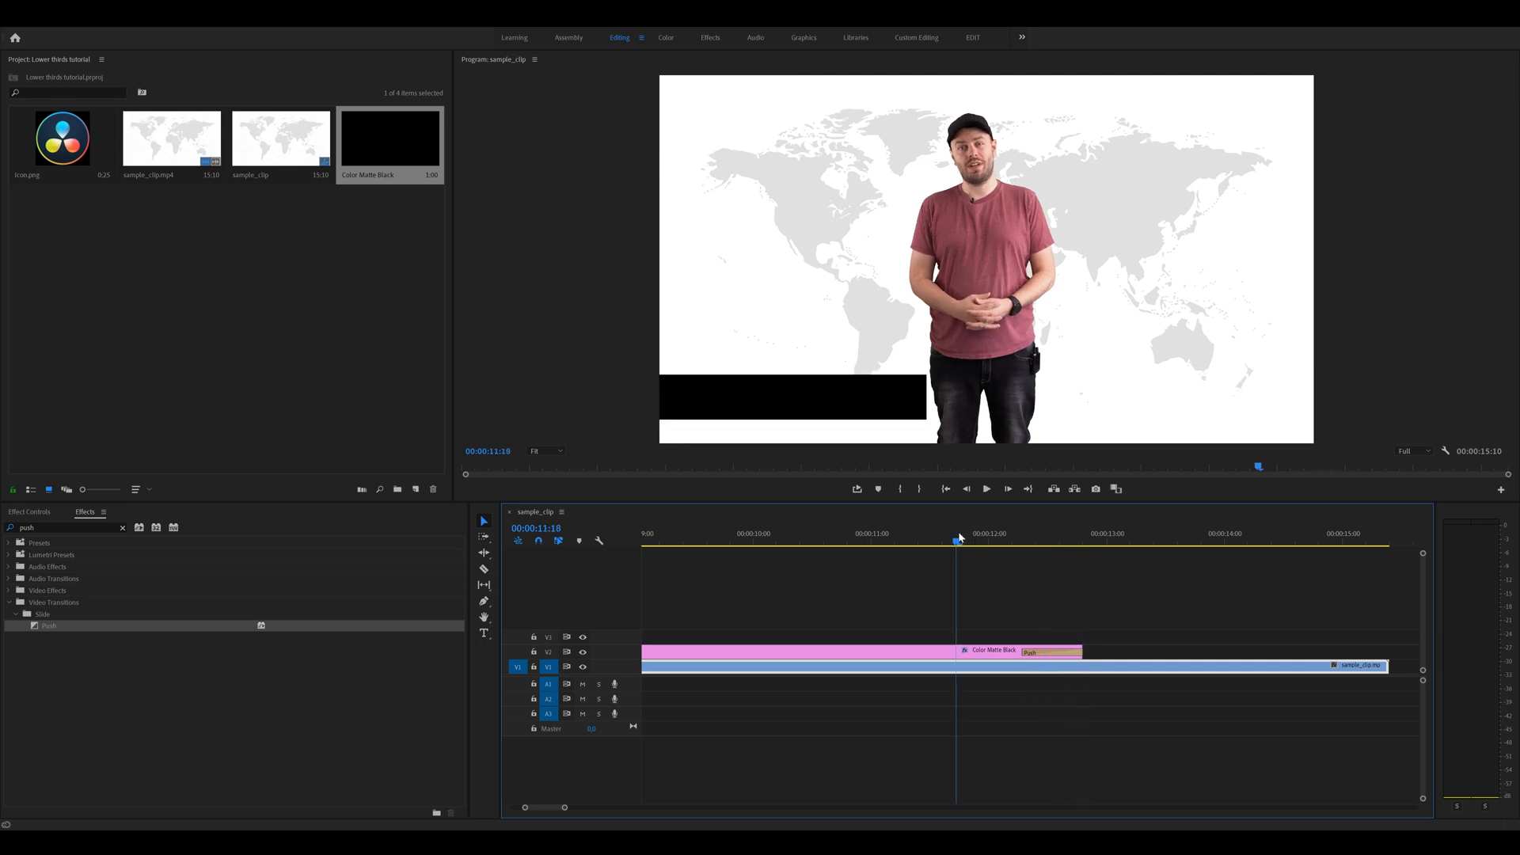
key("space")
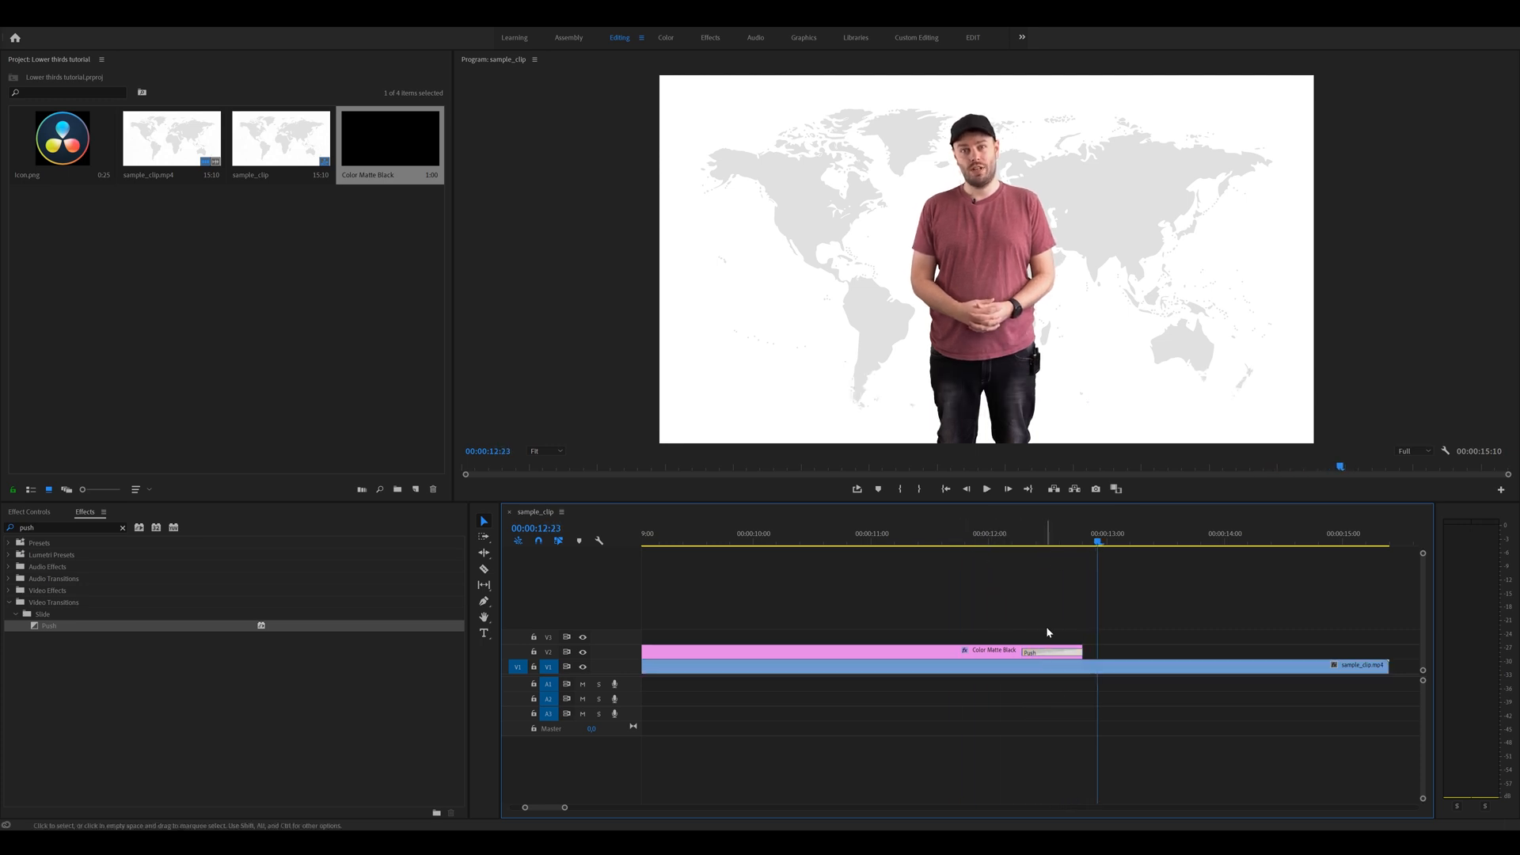
left_click(1049, 542)
left_click(1051, 651)
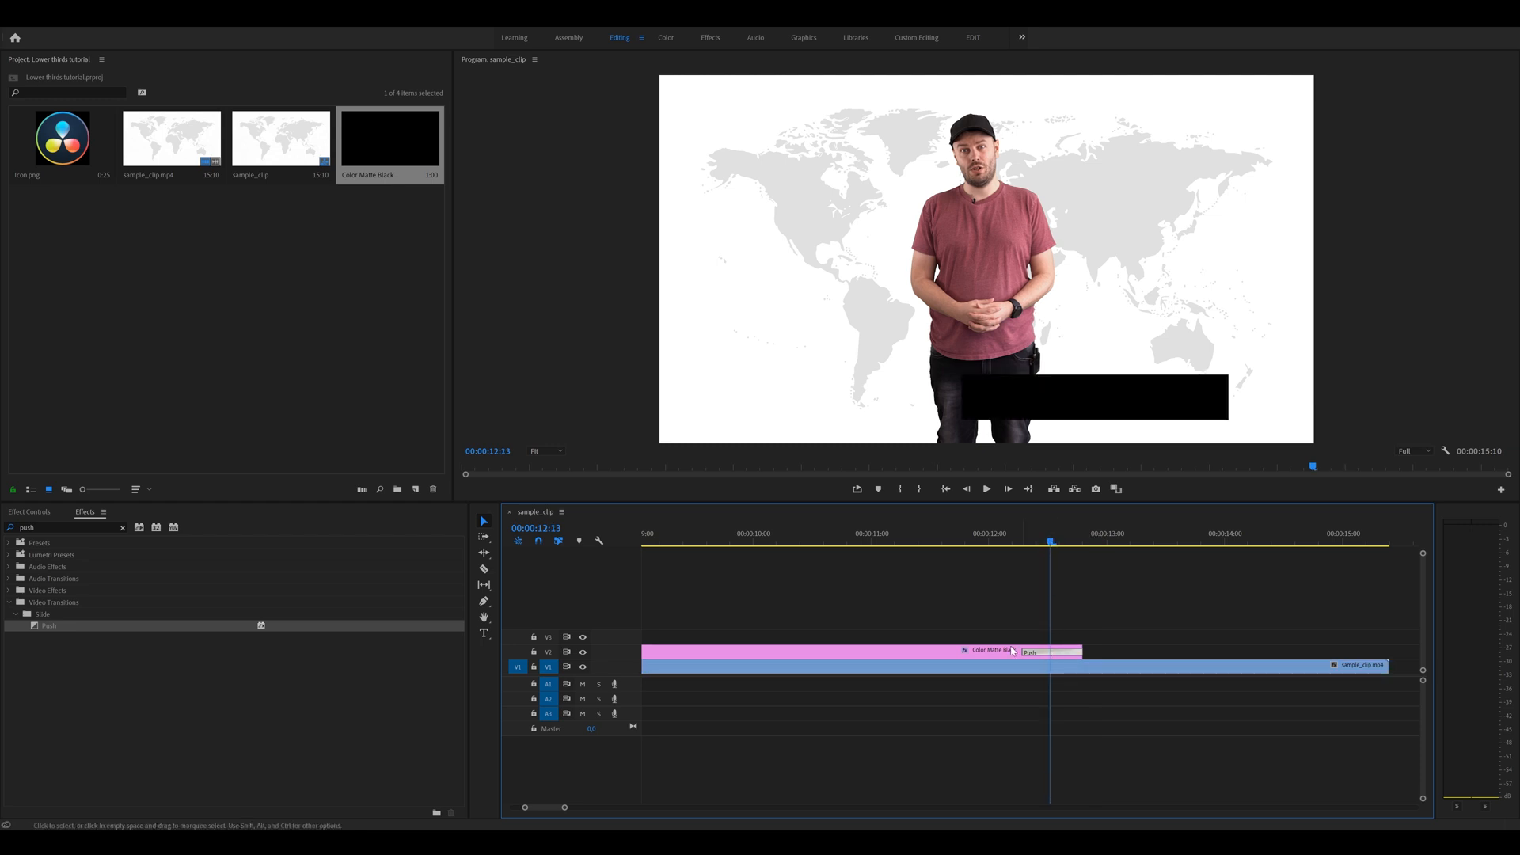
left_click(32, 512)
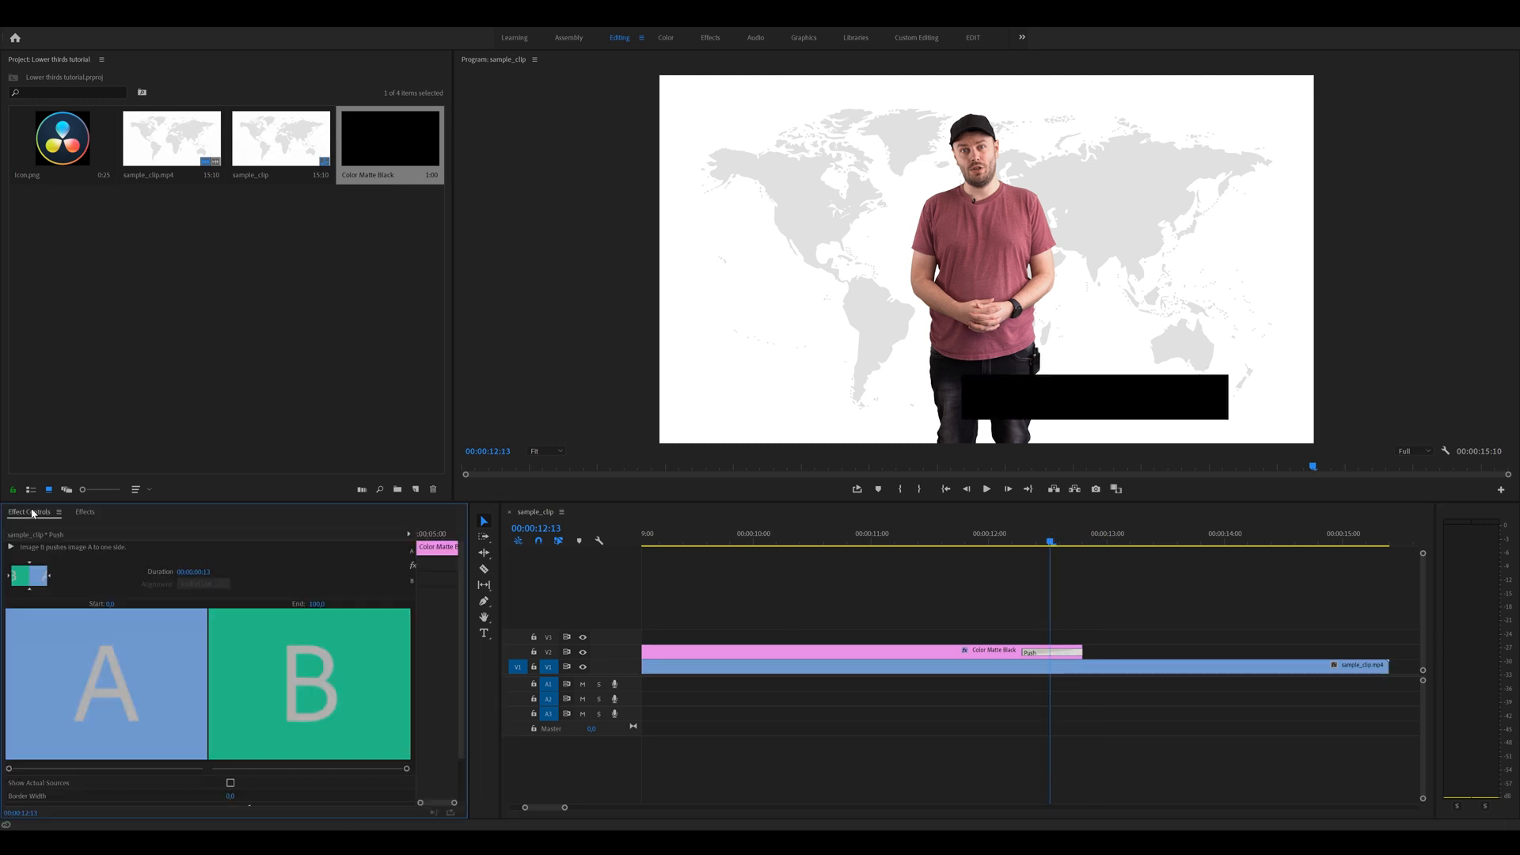
- Set the closing Push direction to East to West, then recheck the exit and the 5 s slide-in
left_click(50, 576)
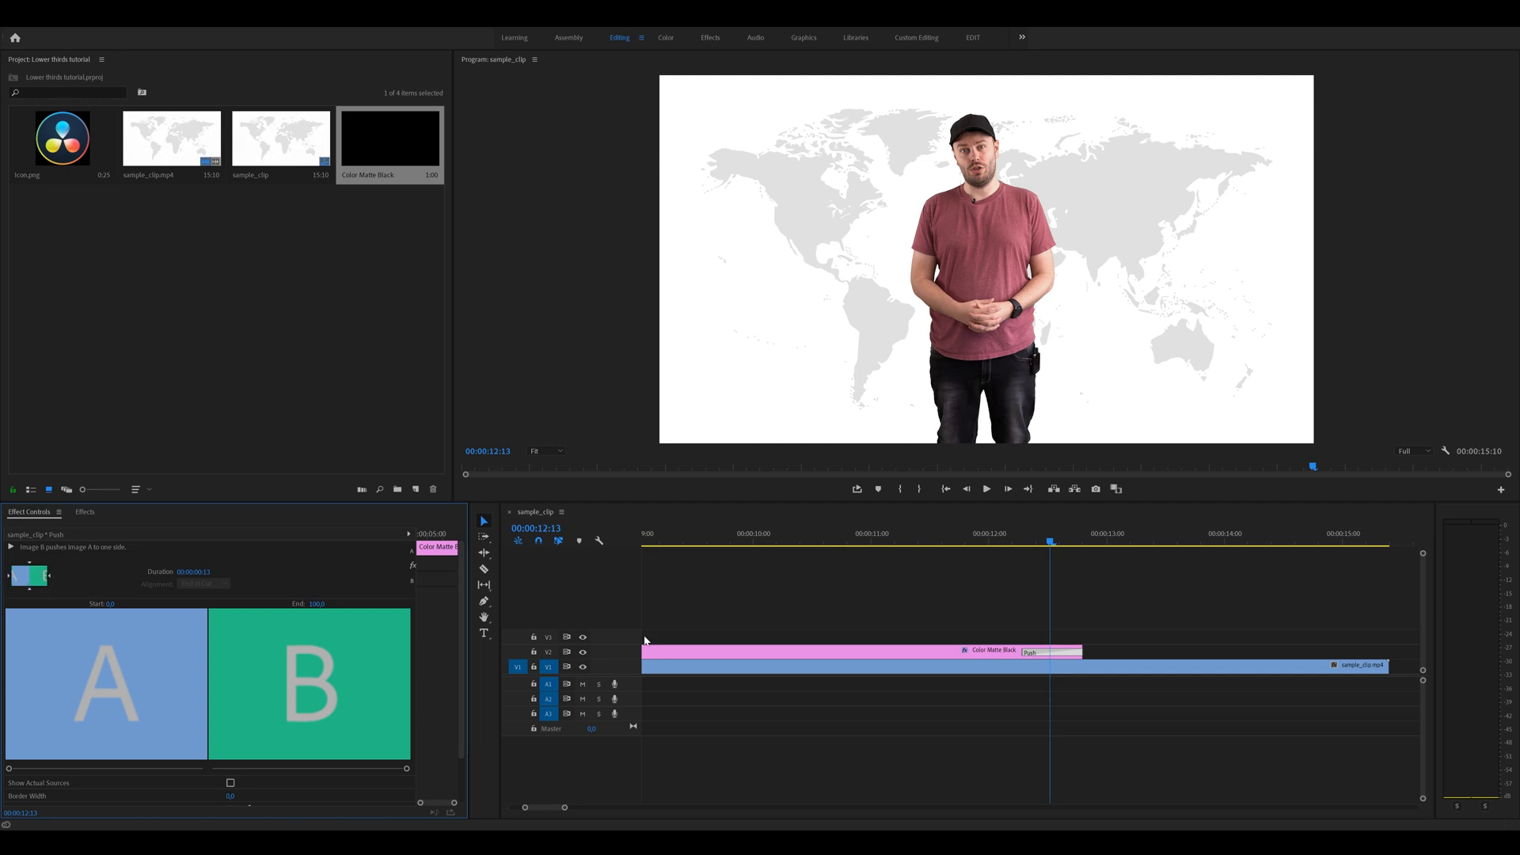
scroll(895, 642, "down", 7)
left_click(936, 542)
key("space")
key("space")
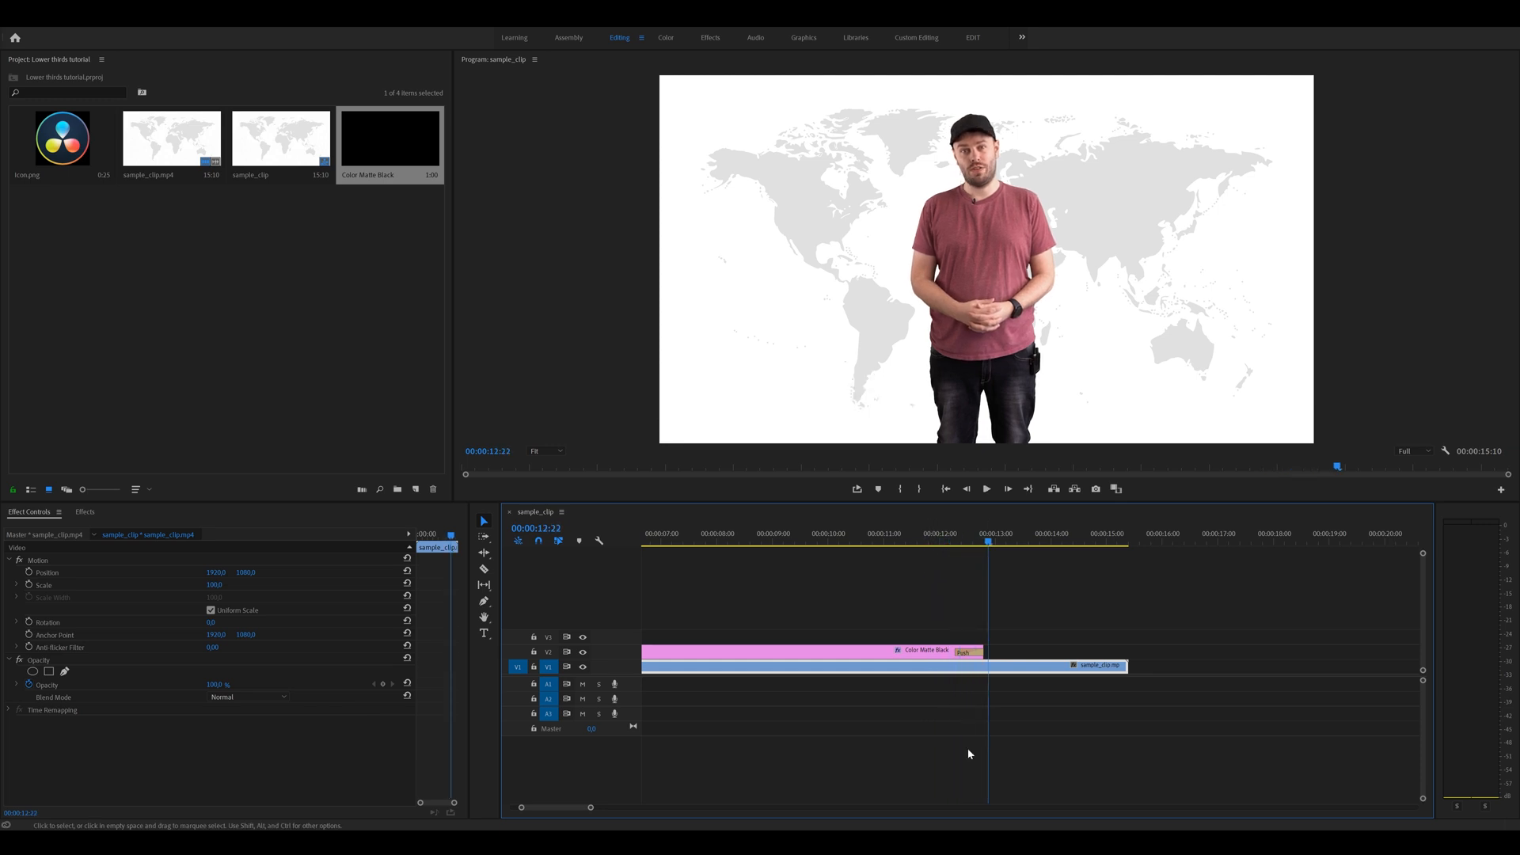
left_click_drag(543, 804, 538, 805)
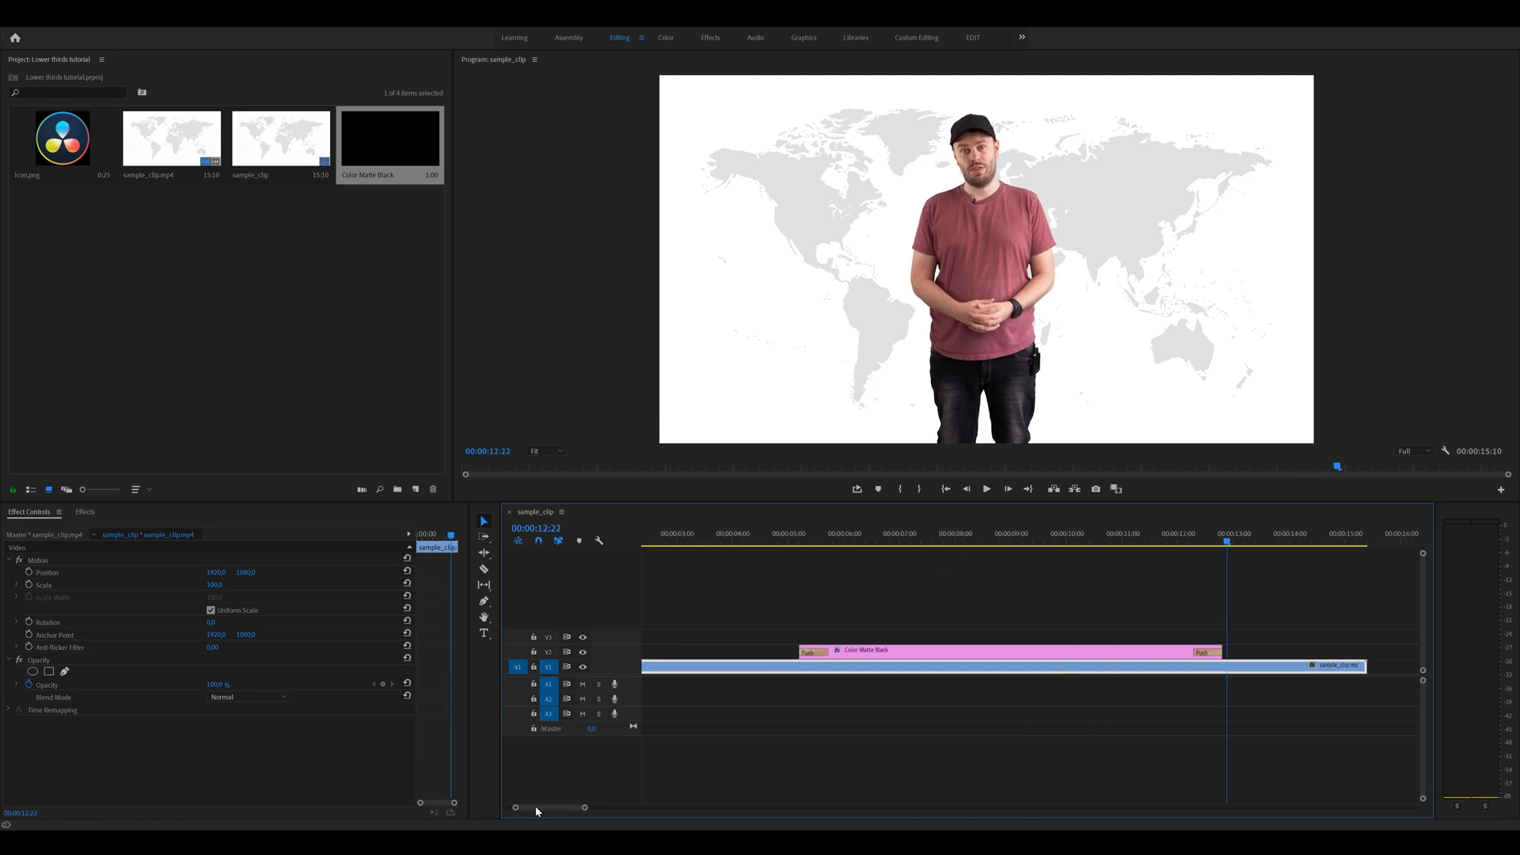
left_click(795, 542)
left_click_drag(800, 541, 845, 550)
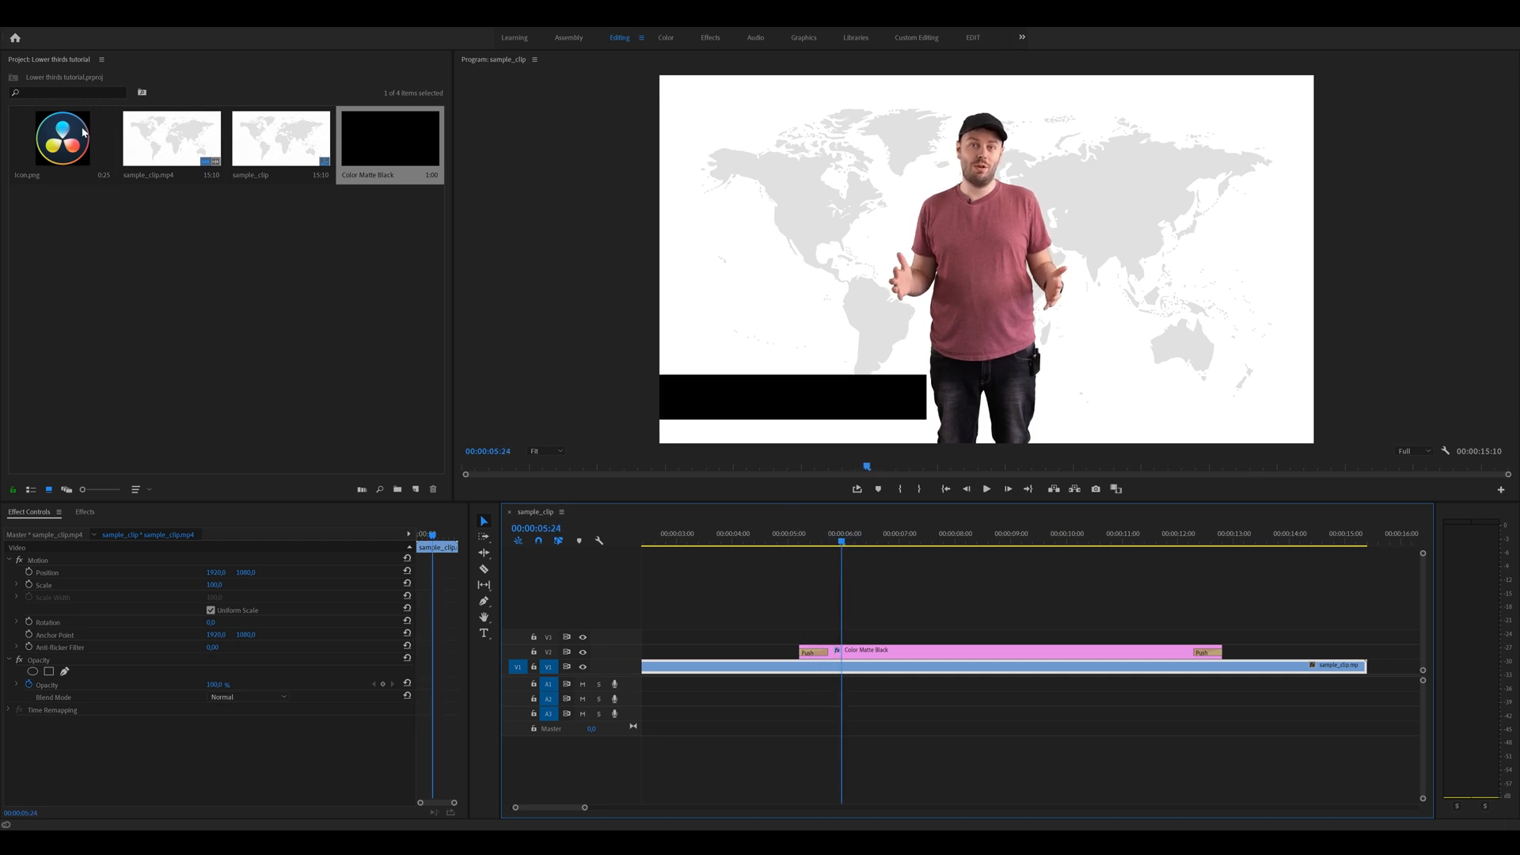
- Place the Icon.png logo on V3 above the black bar near 5 seconds
left_click(44, 137)
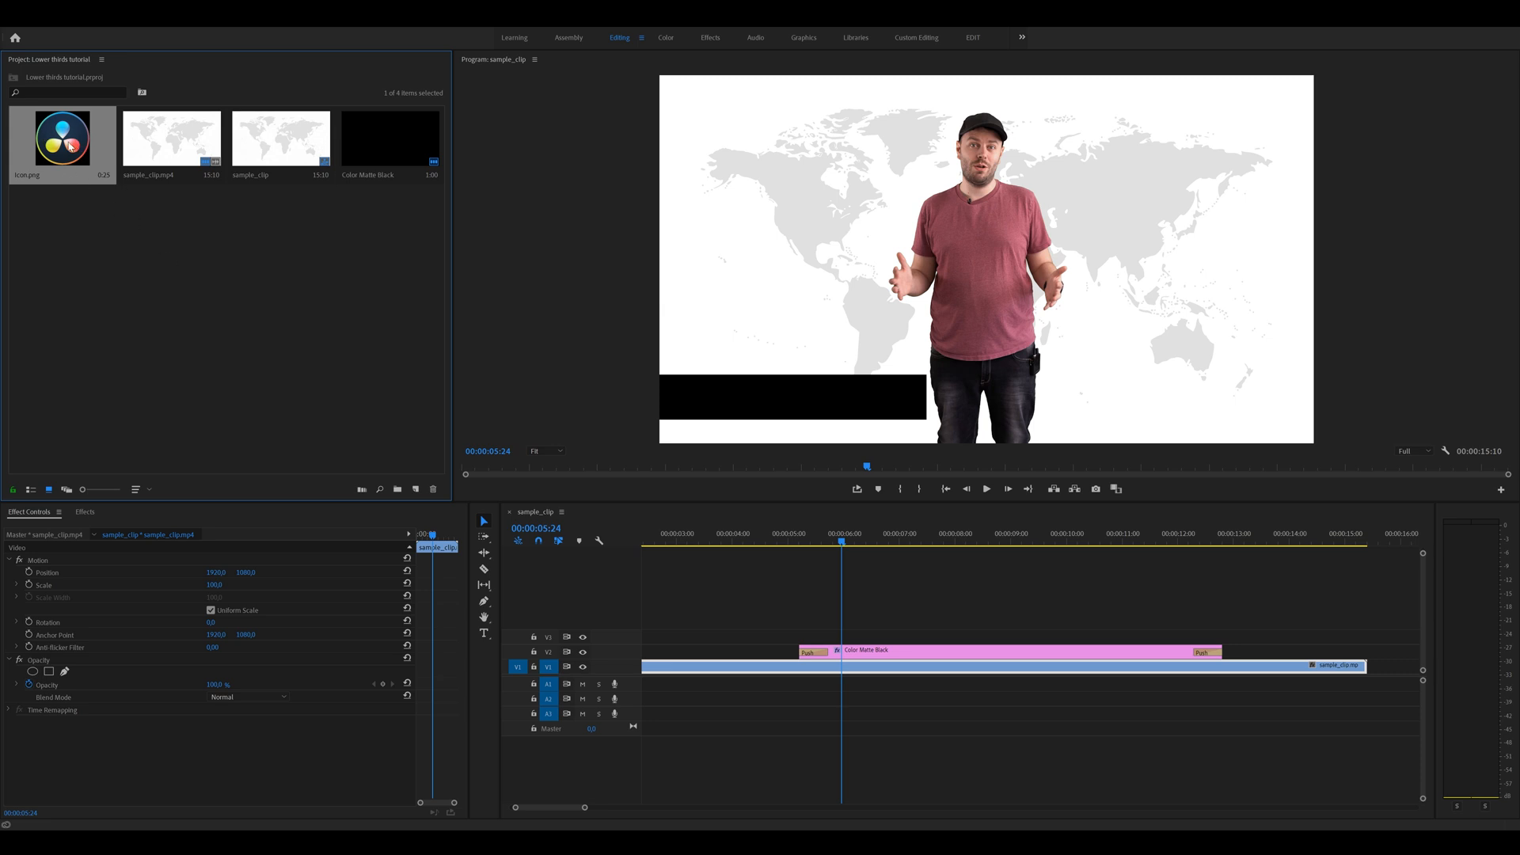
left_click_drag(657, 539, 809, 636)
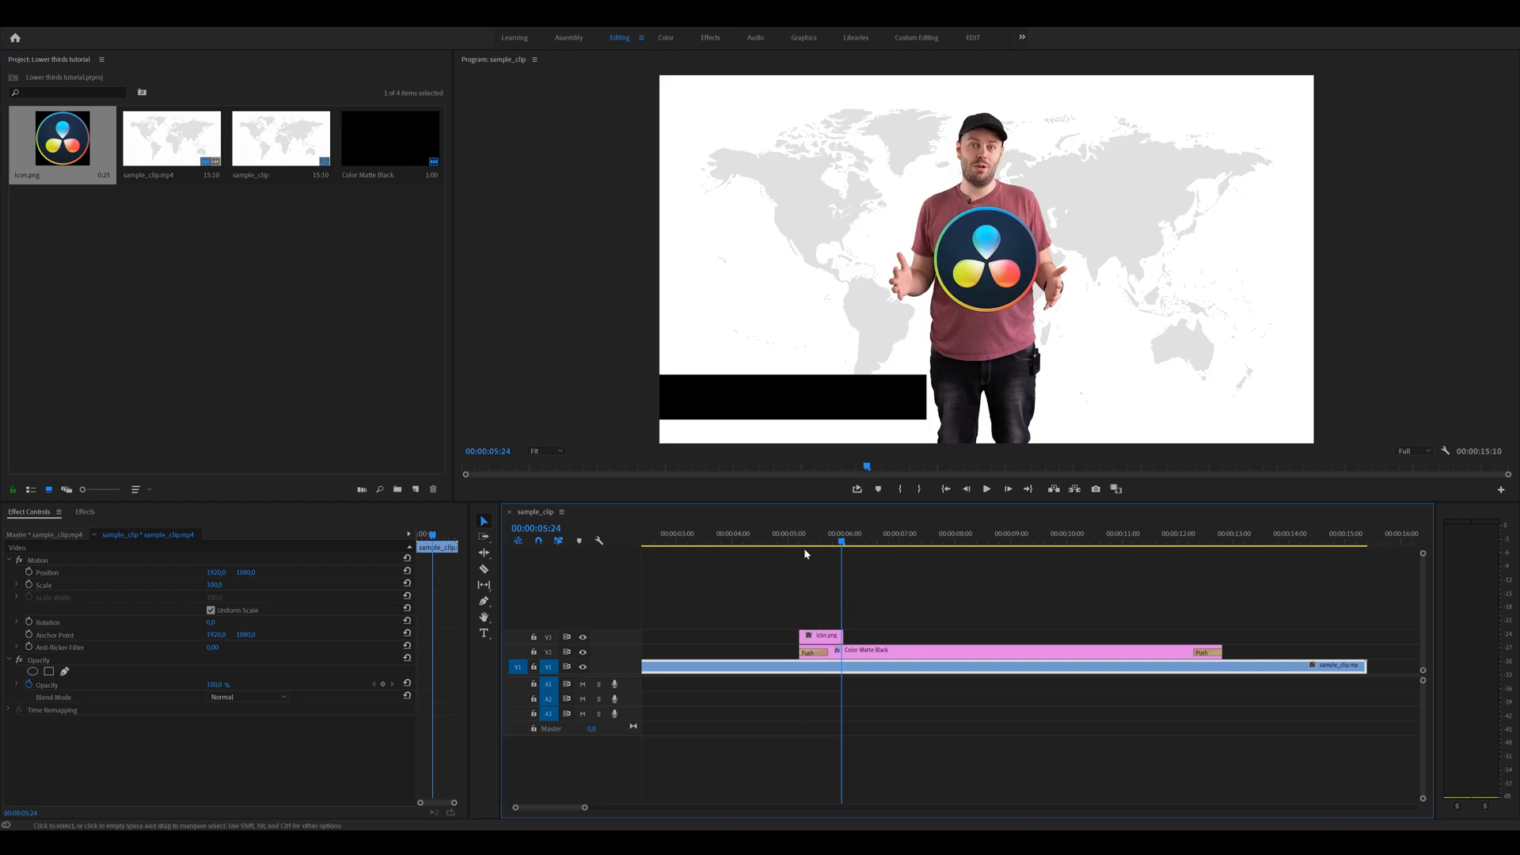
scroll(814, 569, "up", 2)
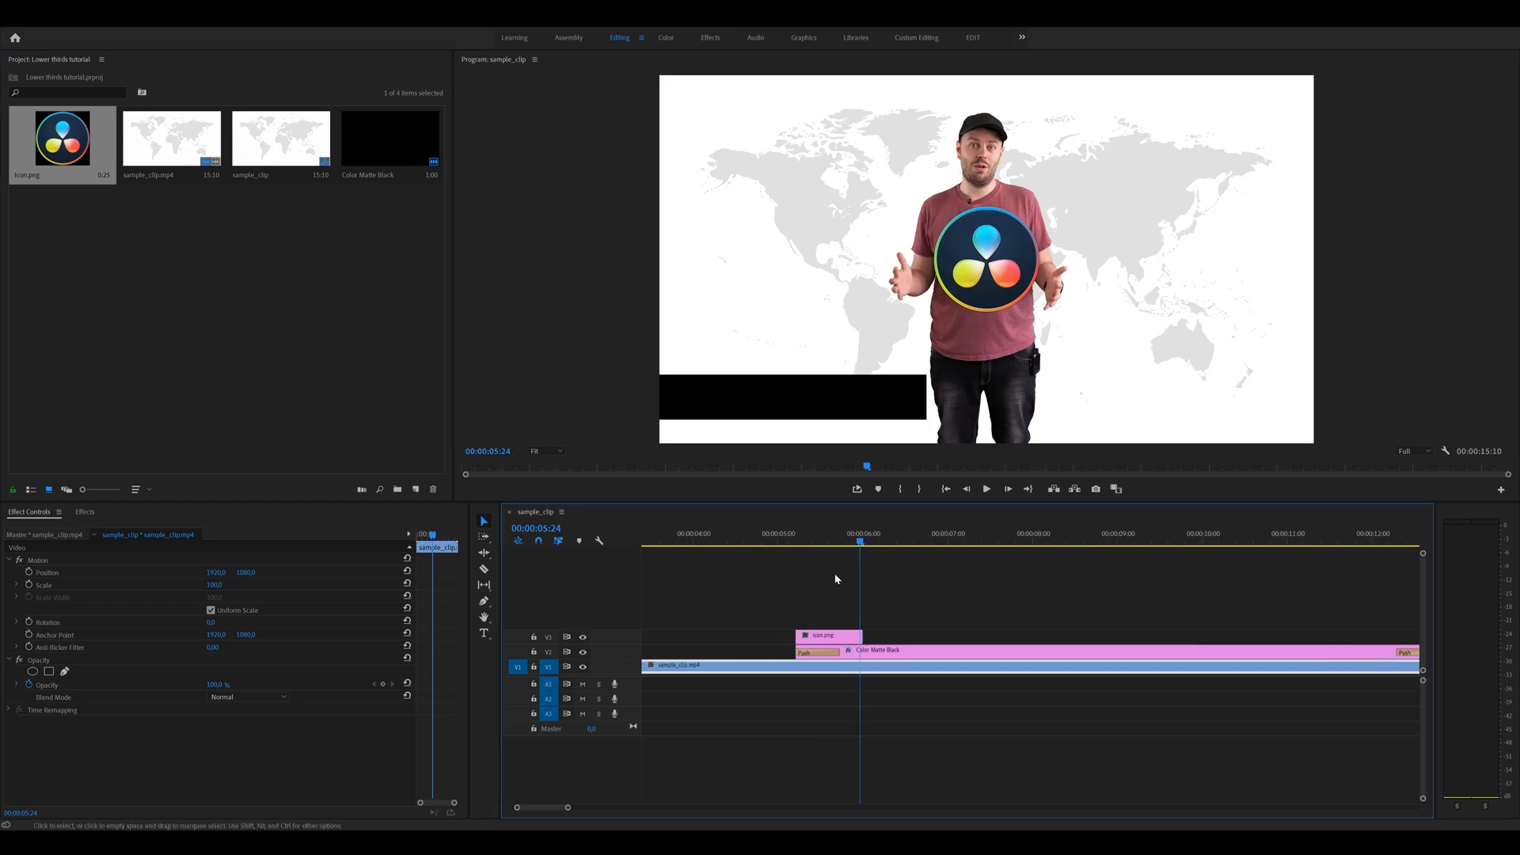
left_click(813, 543)
mouse_move(816, 541)
left_mouse_down()
mouse_move(851, 542)
mouse_move(836, 542)
left_mouse_up()
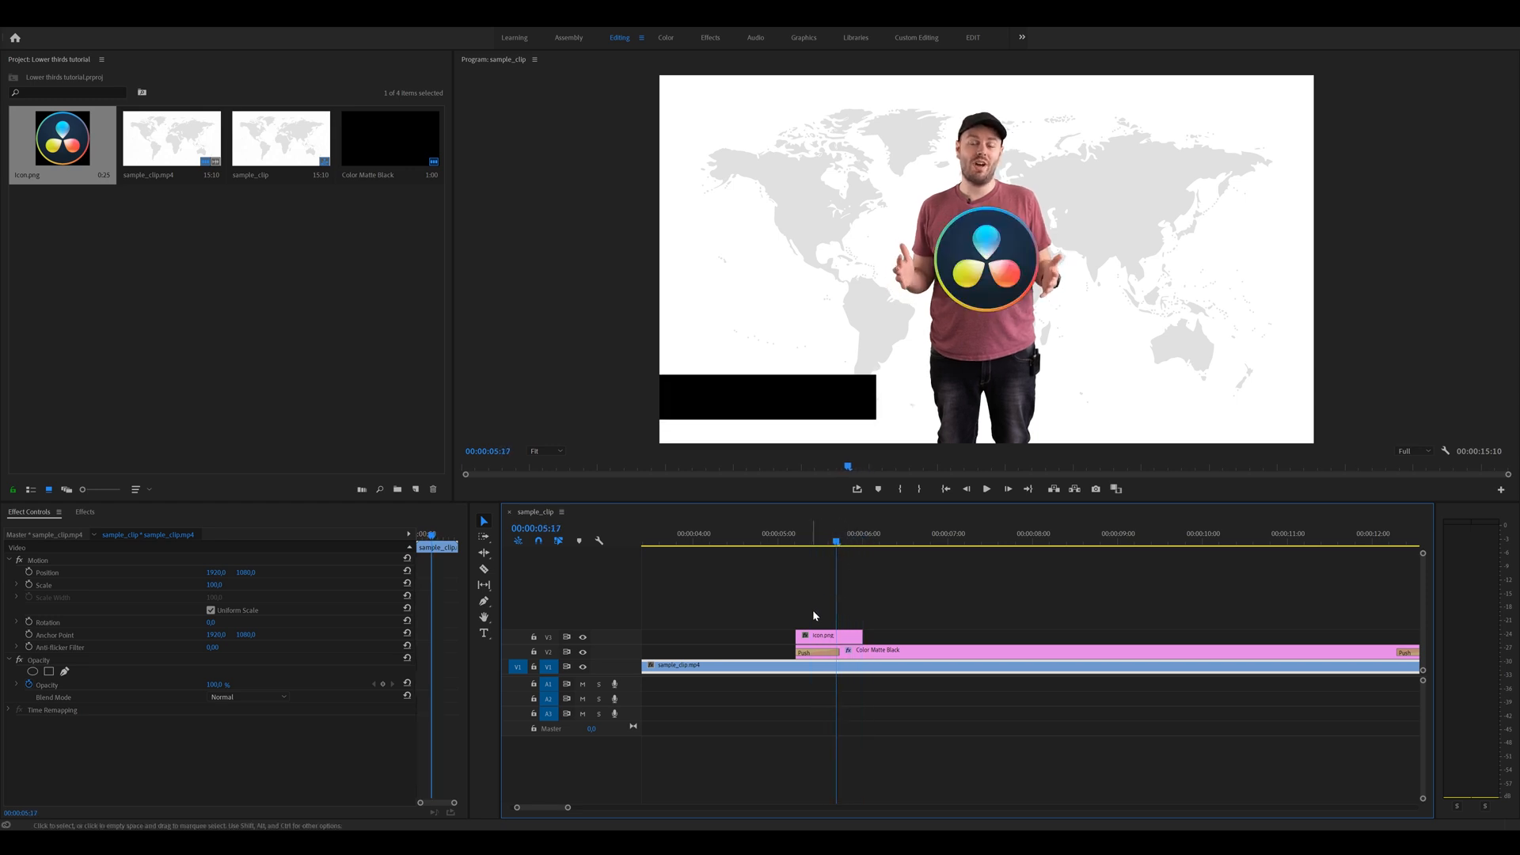
scroll(819, 605, "up", 2)
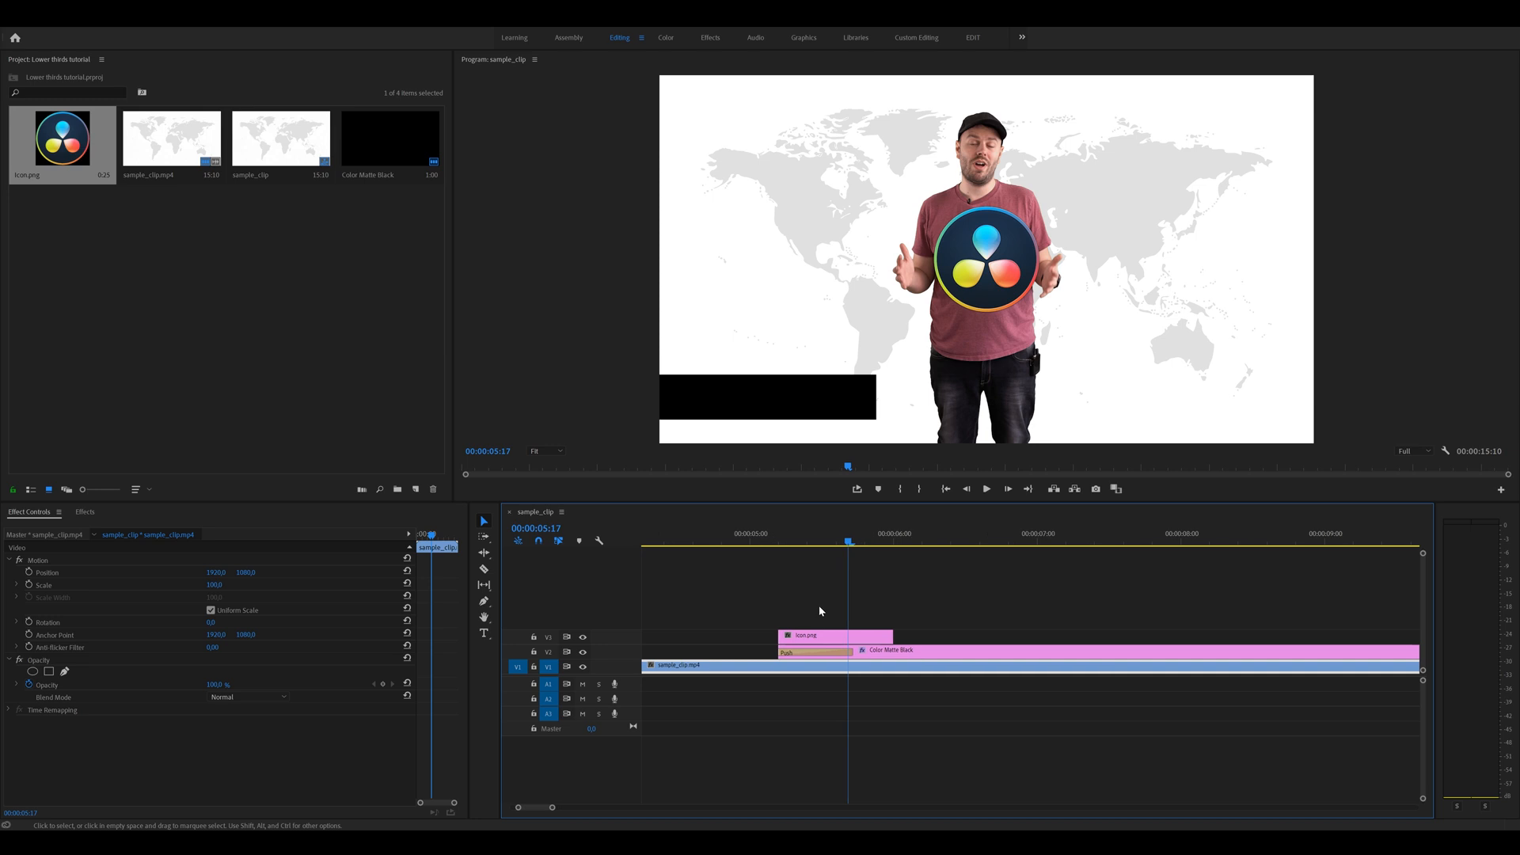
- Shift Icon.png to start just after the matte and extend it to end with the matte
left_click_drag(795, 638, 885, 638)
left_click_drag(848, 542, 905, 544)
scroll(992, 605, "down", 4)
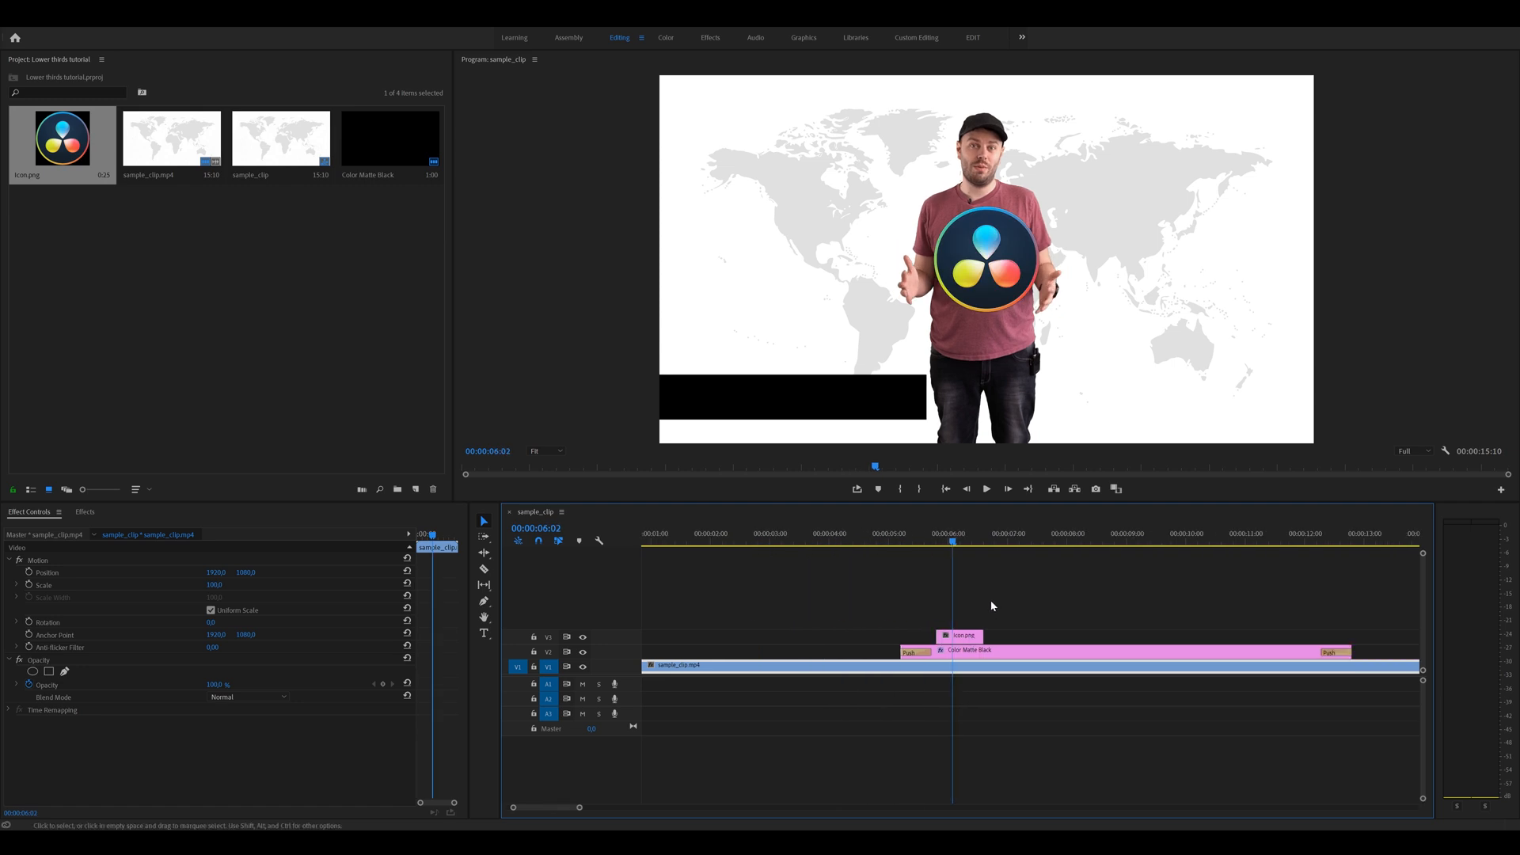
scroll(991, 605, "down", 2)
left_click(871, 635)
left_click_drag(872, 630, 1242, 618)
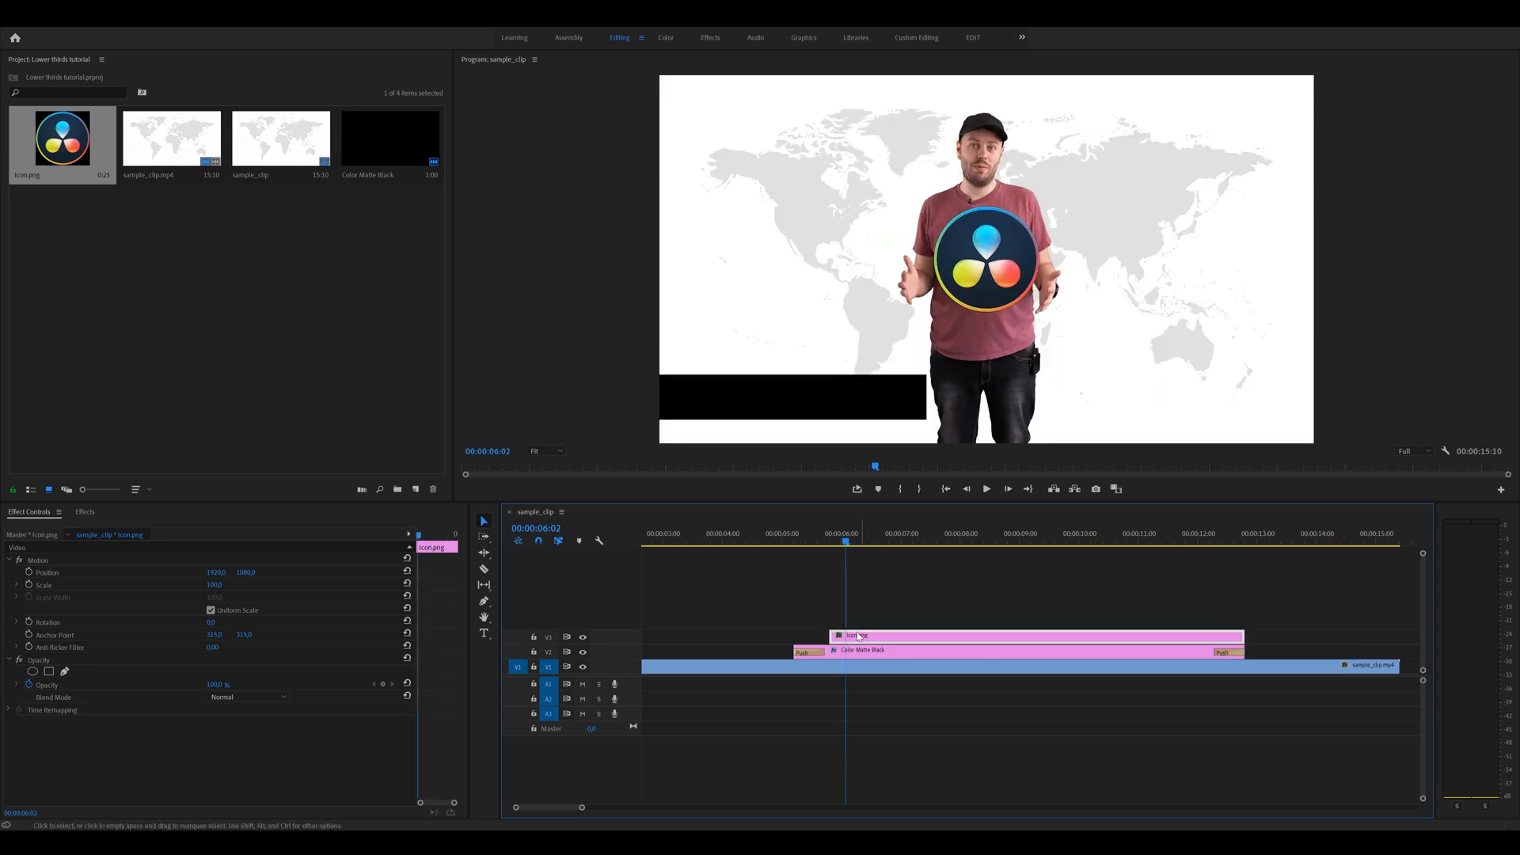
left_click(26, 516)
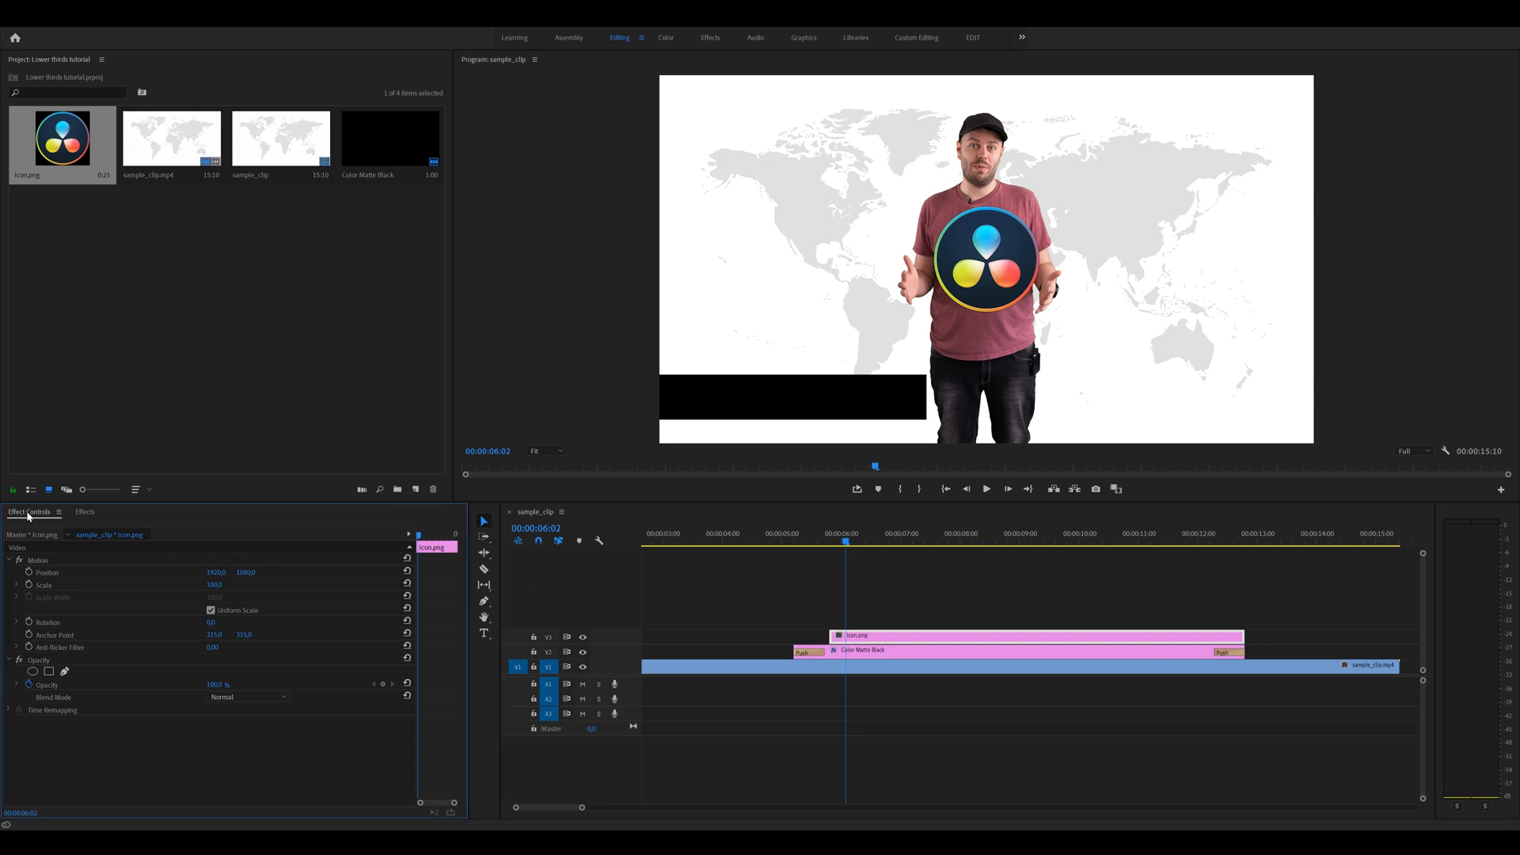
- Move the logo onto the left end of the black bar at scale 34.7 and play the lower third
left_click(37, 561)
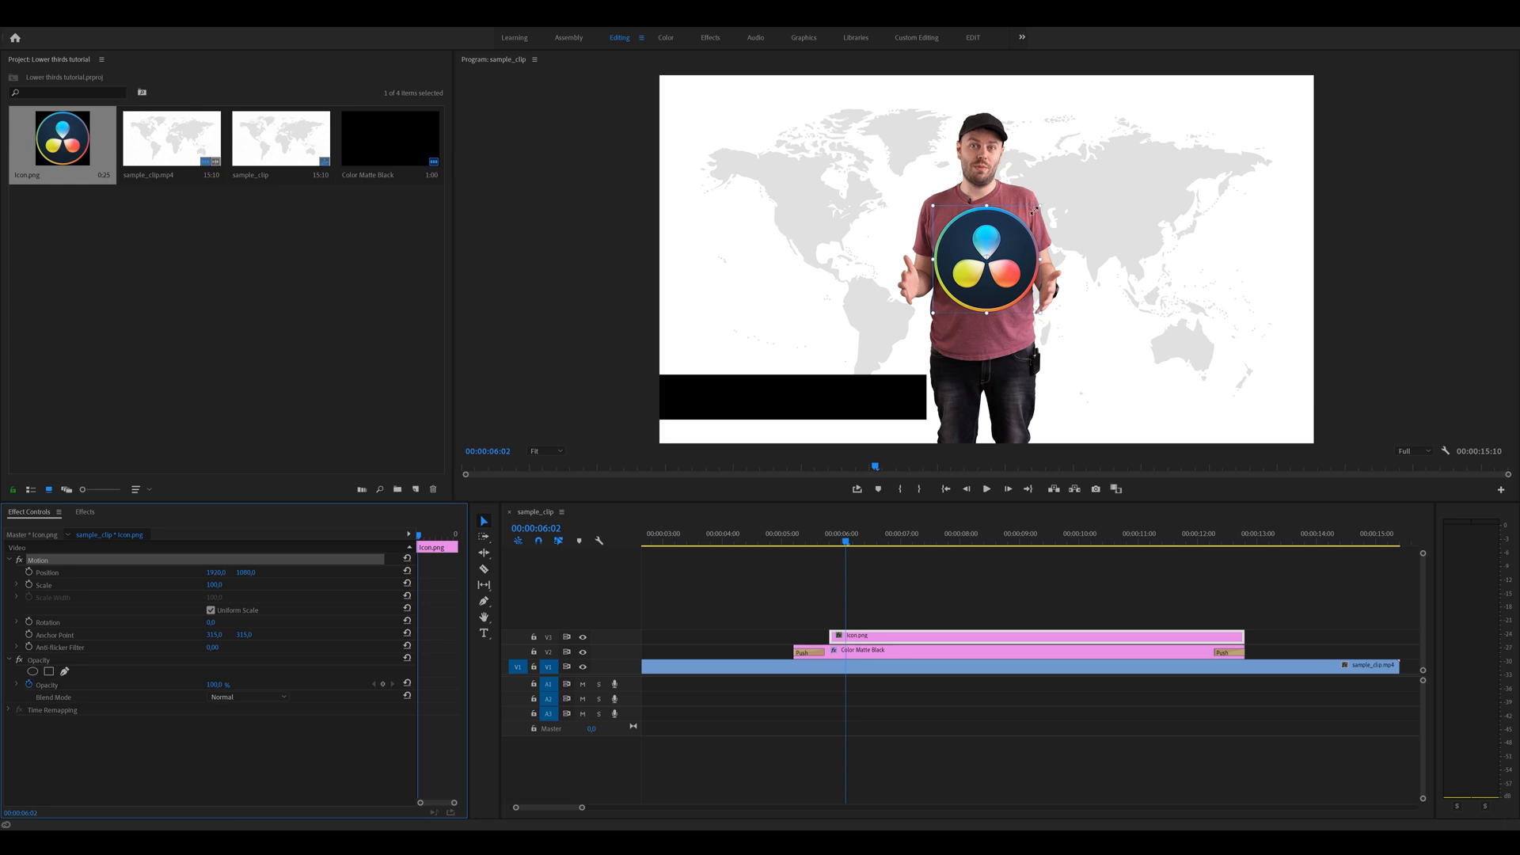
left_click_drag(1016, 238, 698, 388)
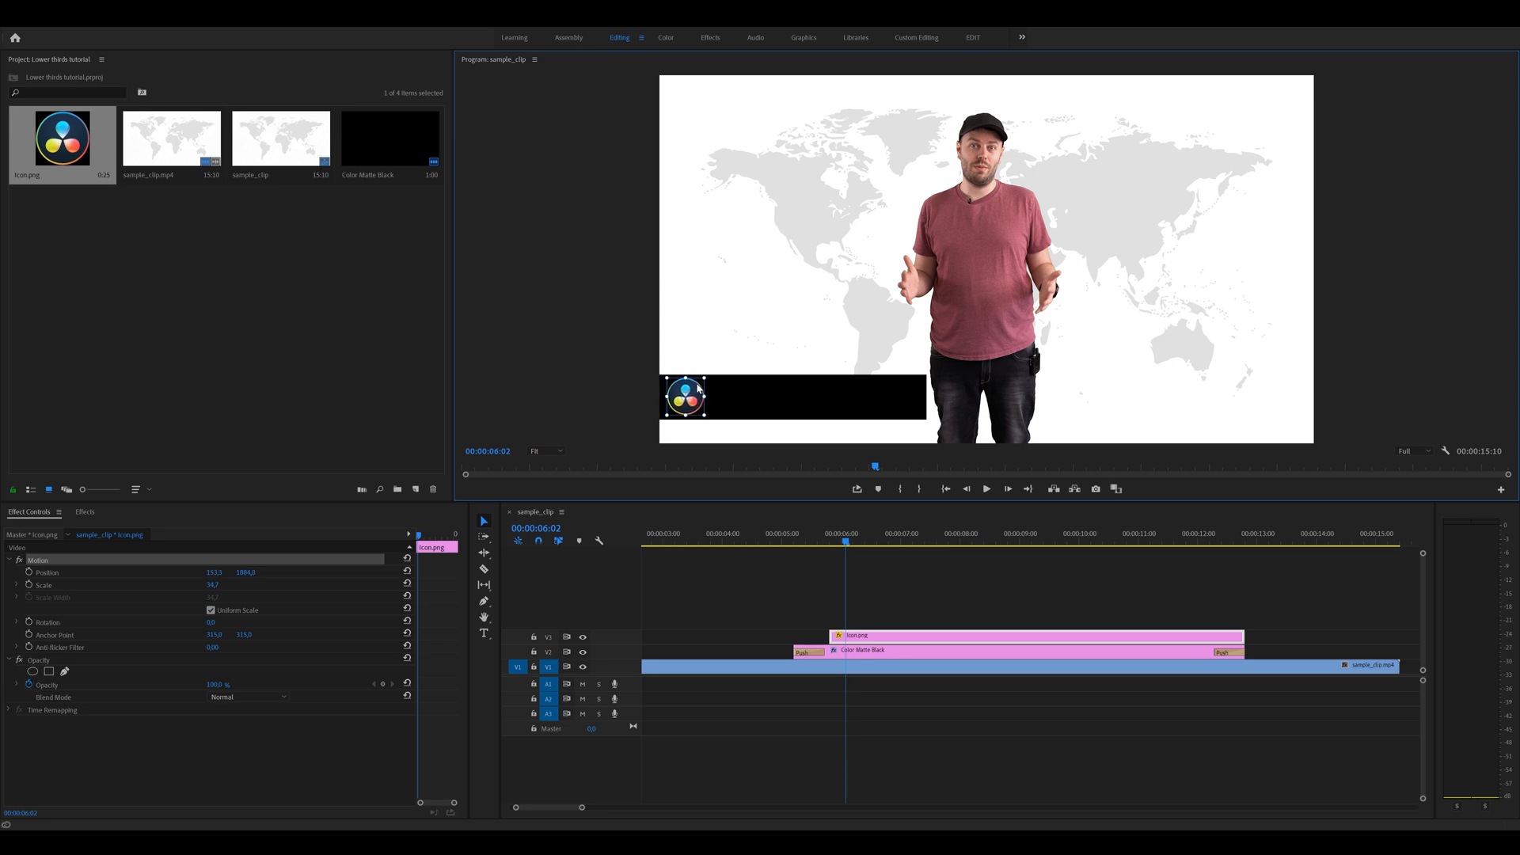
left_click(866, 573)
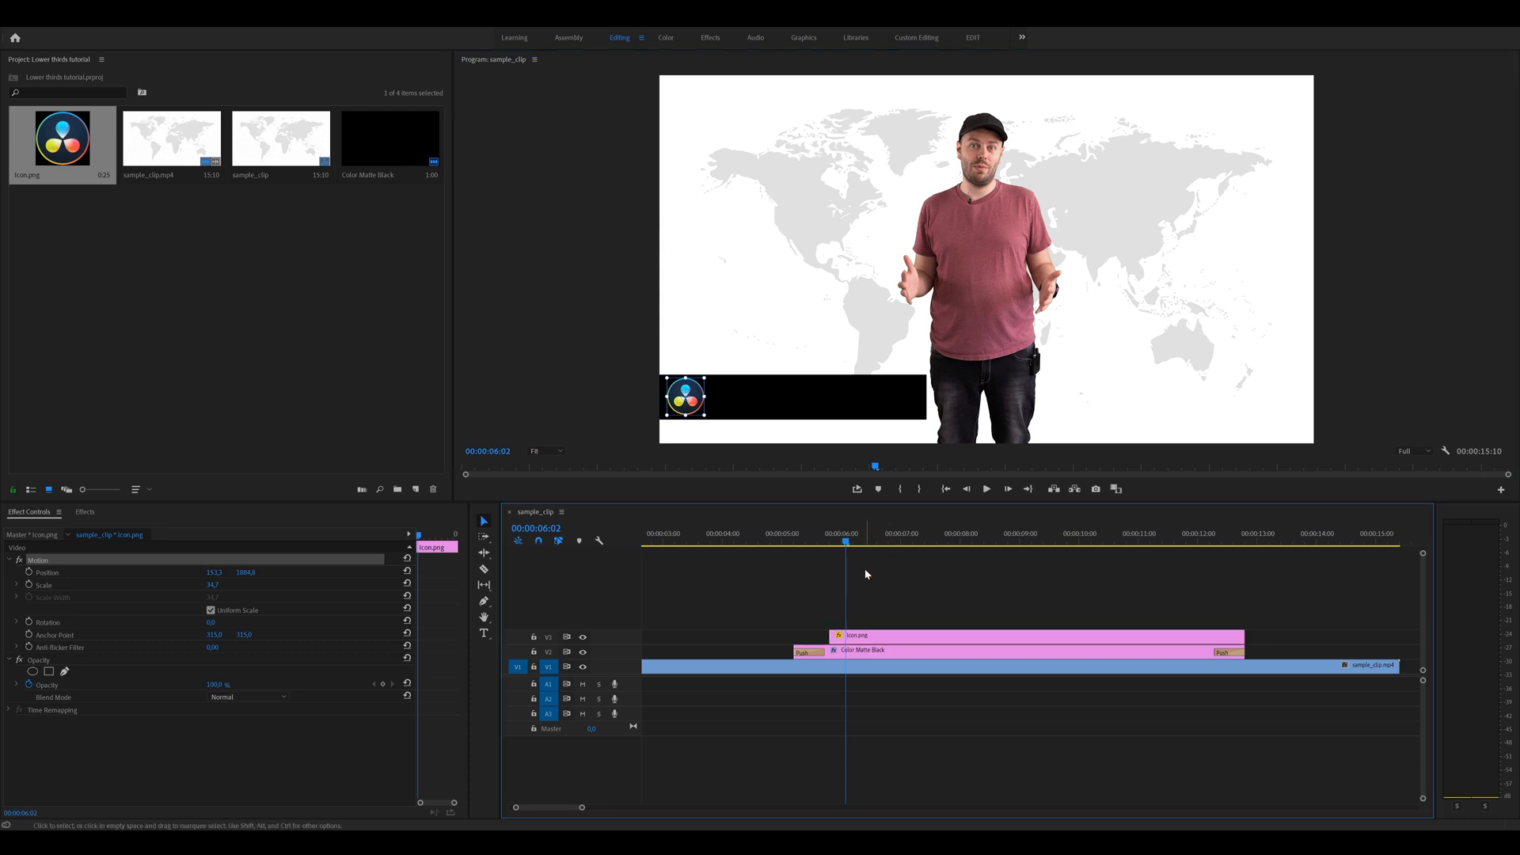
left_click_drag(846, 543, 781, 548)
key("space")
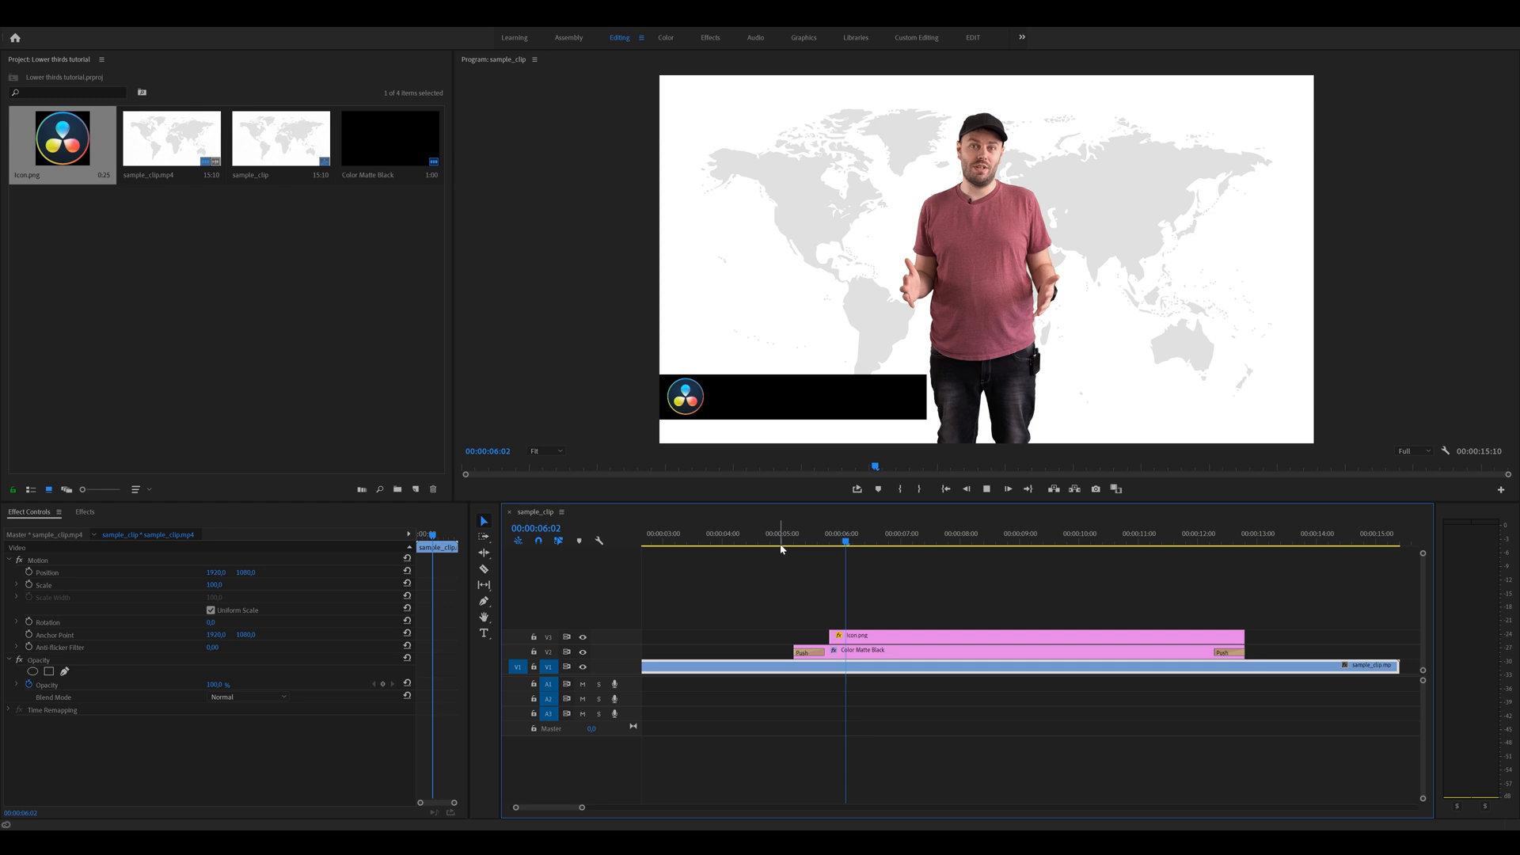
key("space")
left_click_drag(837, 539, 849, 540)
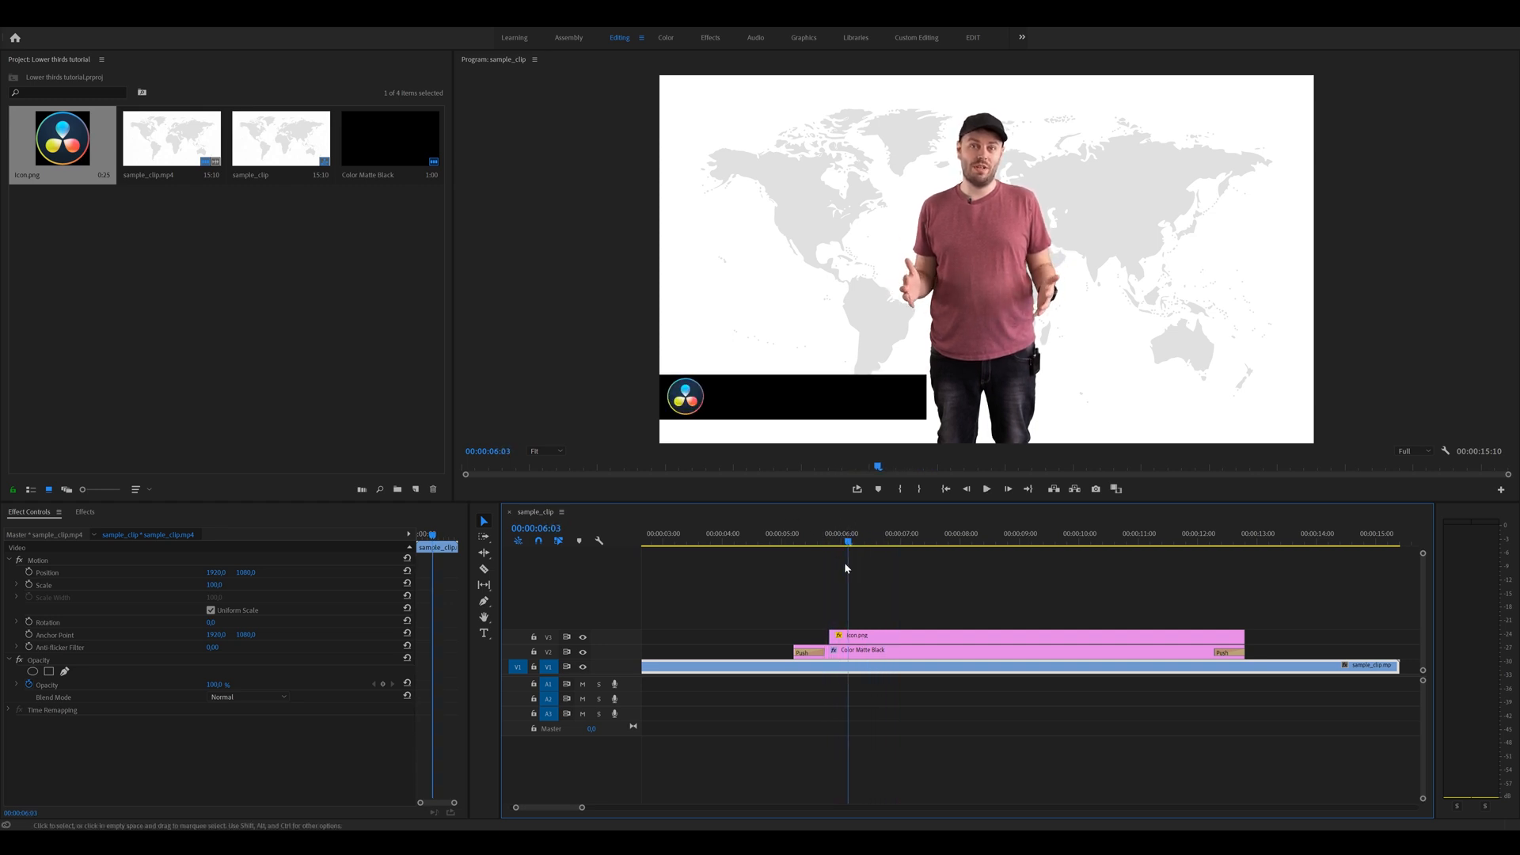
key("=")
scroll(840, 572, "up", 1)
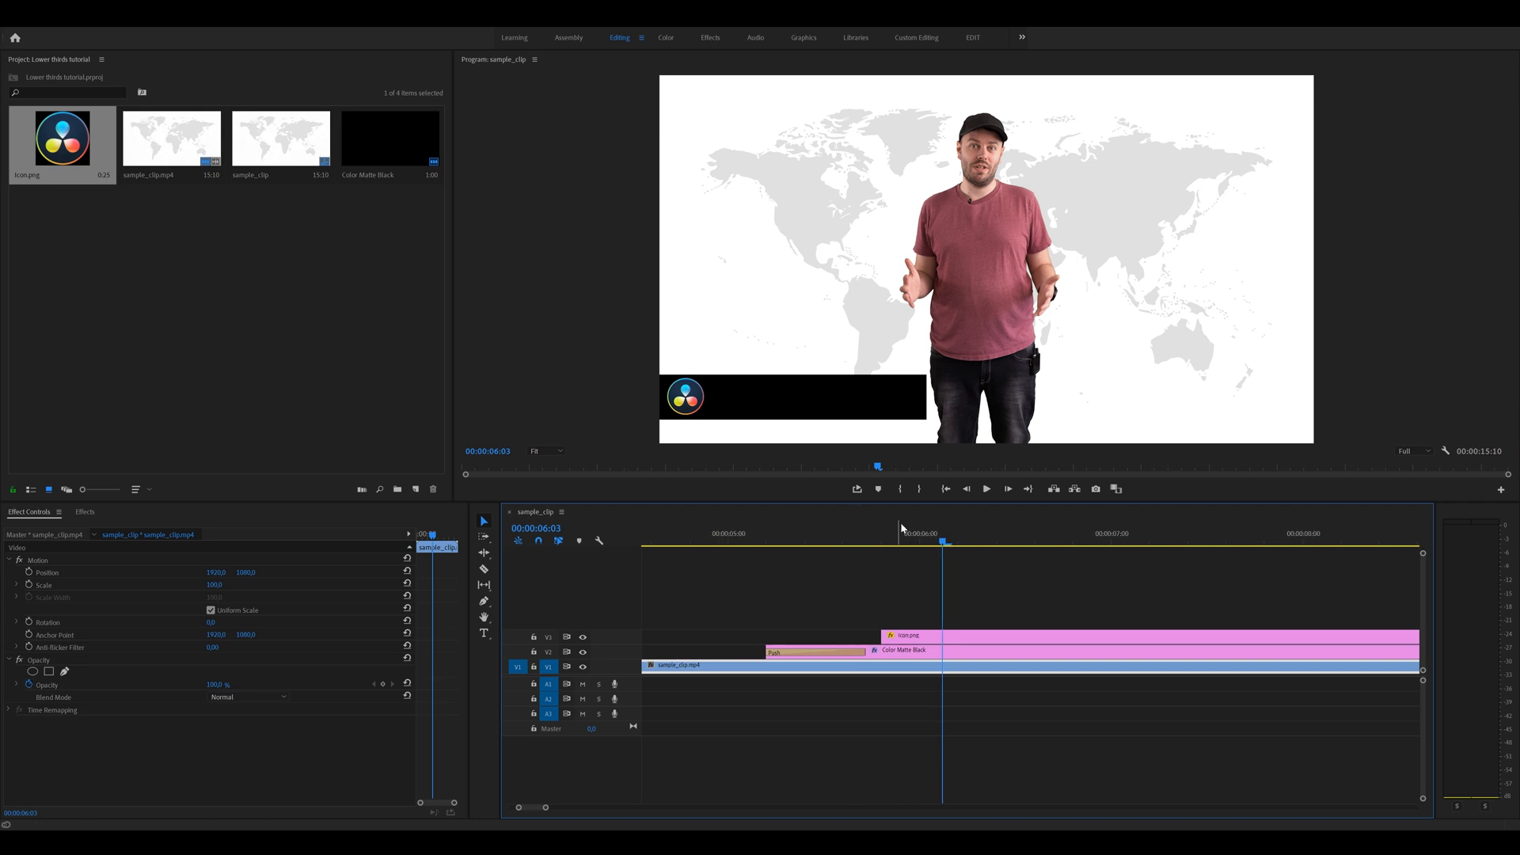
left_click_drag(869, 536, 955, 535)
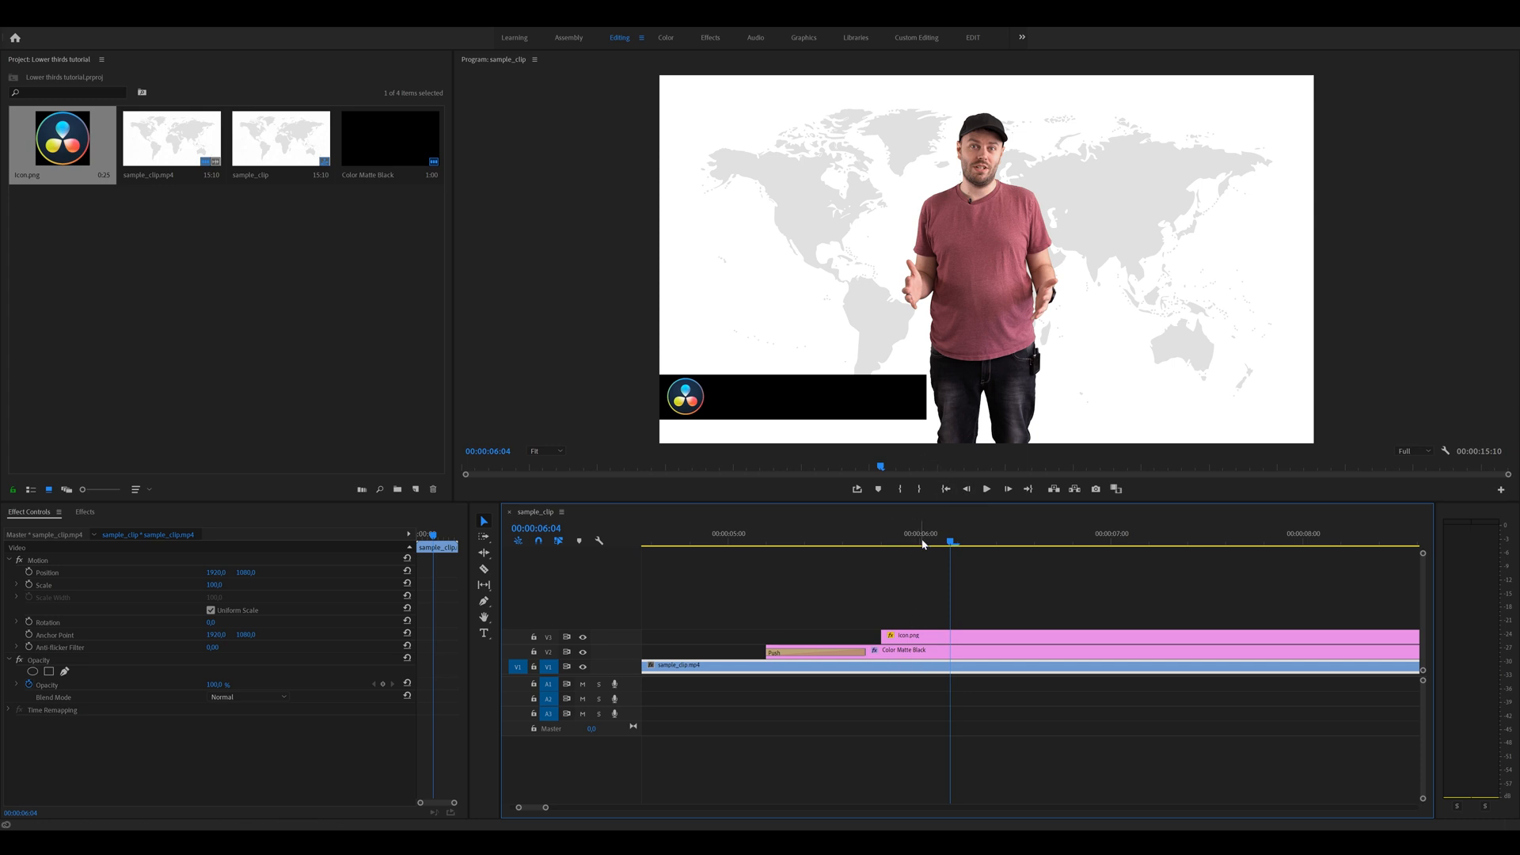
key("Right")
left_click(939, 635)
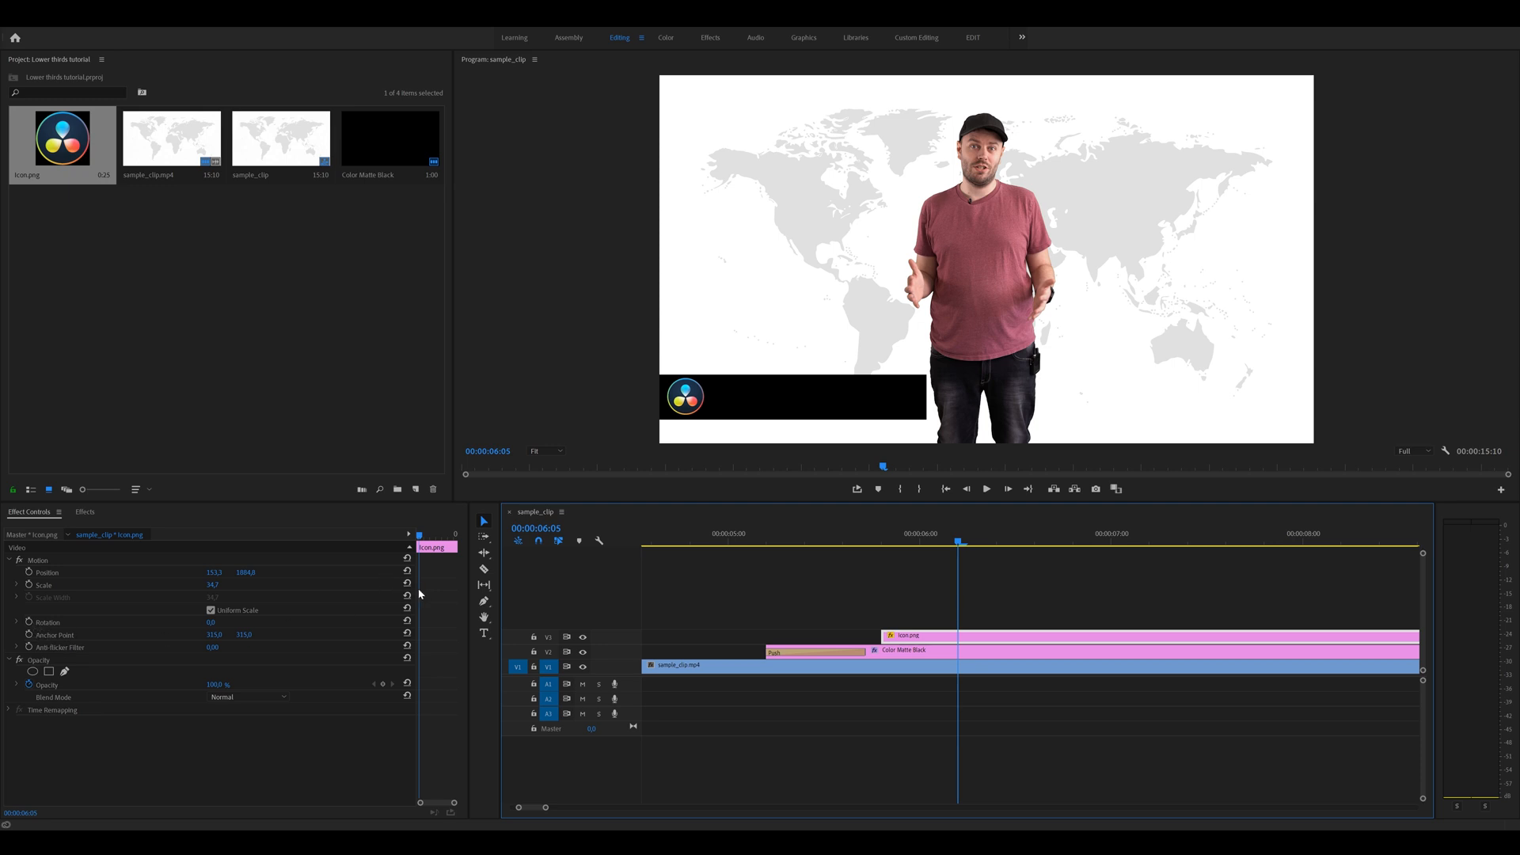
- Add a Rotation keyframe to the logo at 6:14 as its final resting angle
left_click_drag(418, 588, 315, 590)
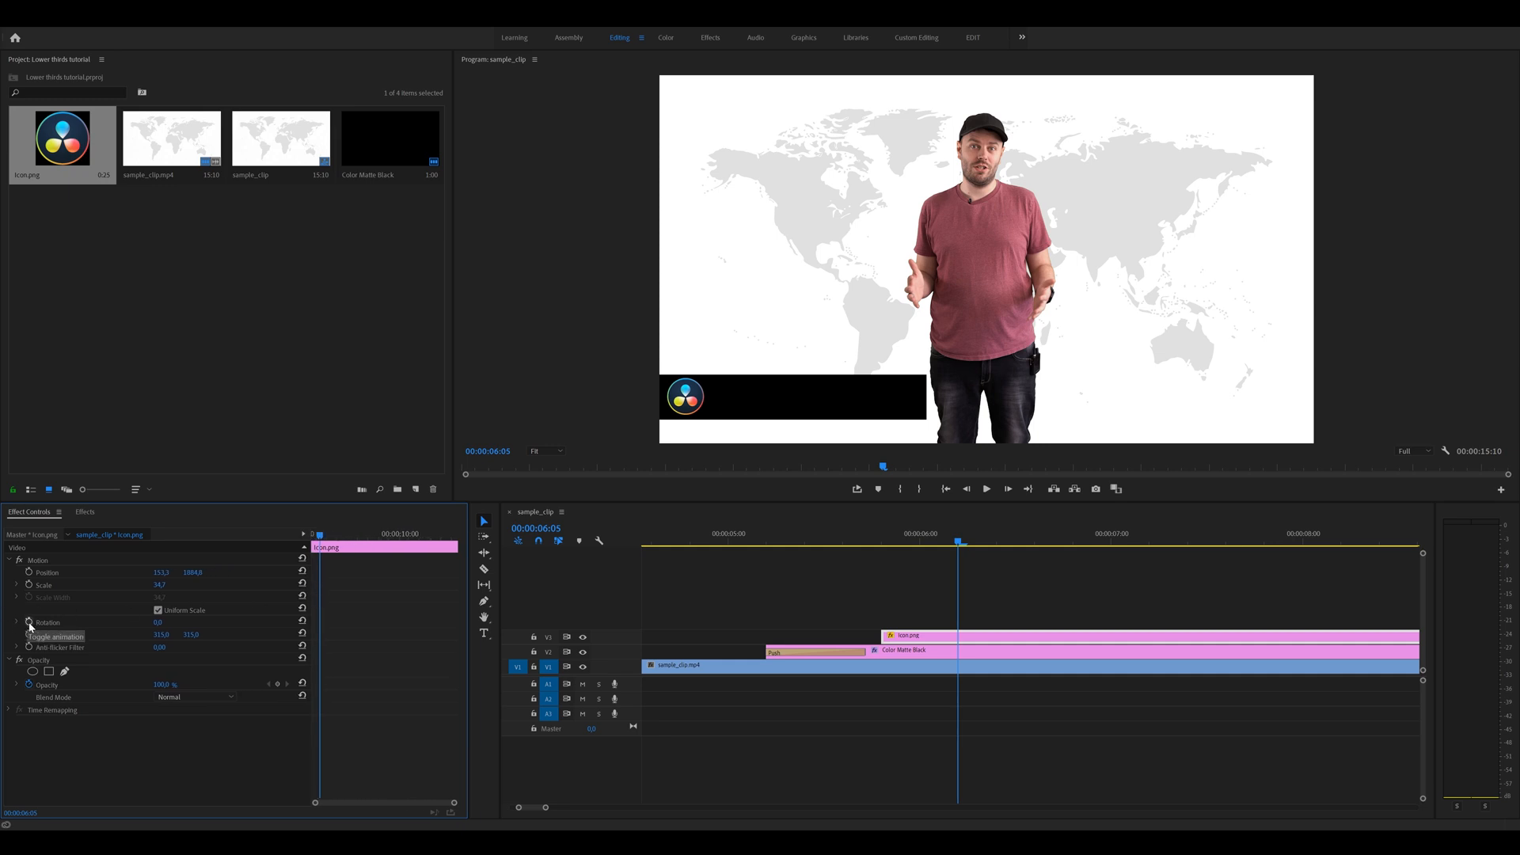
left_click_drag(323, 537, 325, 538)
left_click_drag(1003, 542, 1026, 545)
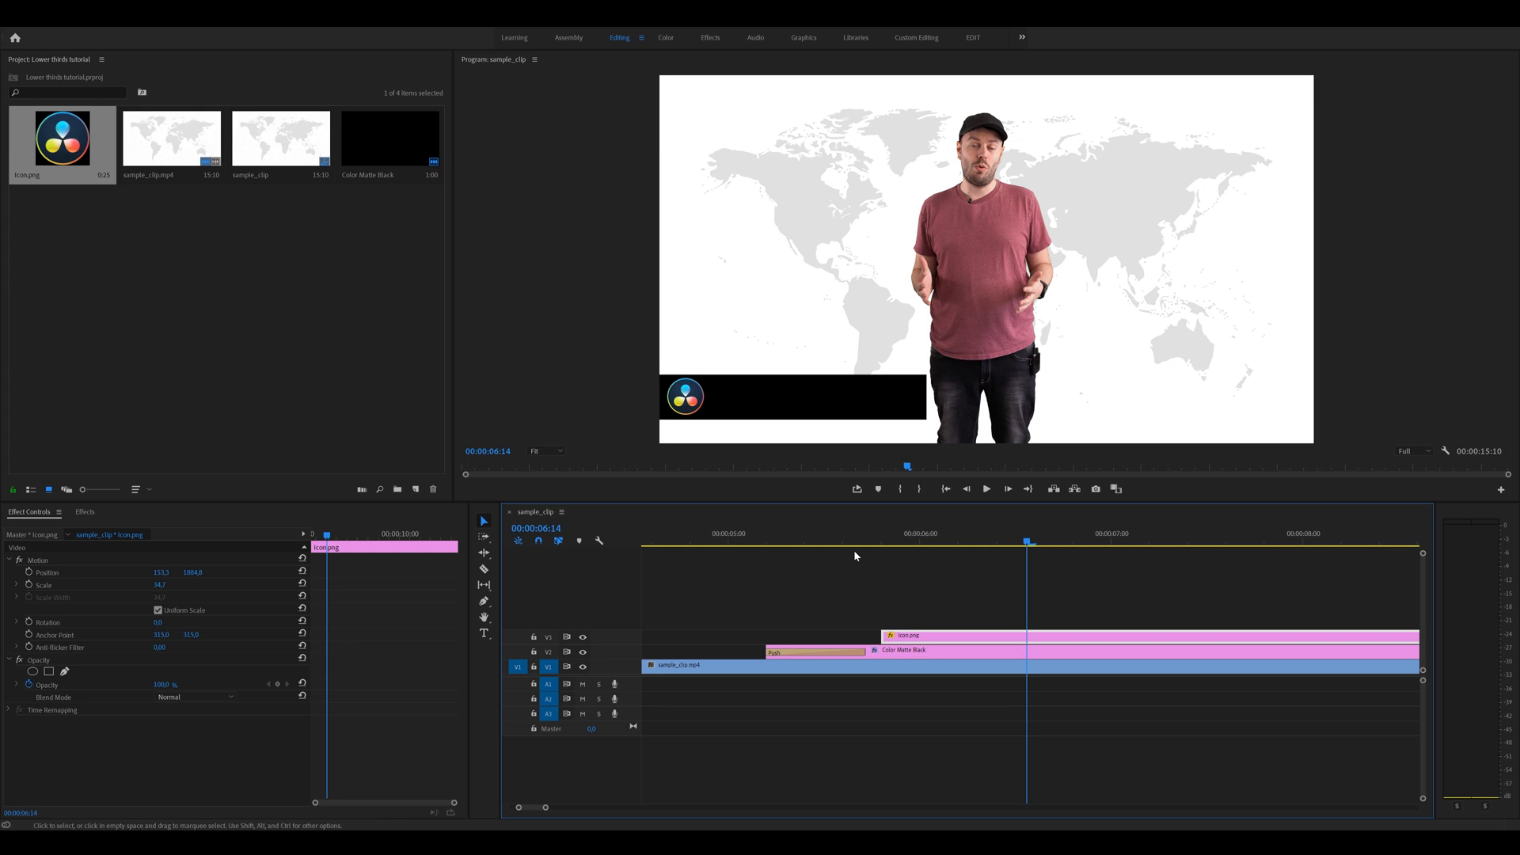
left_click(29, 623)
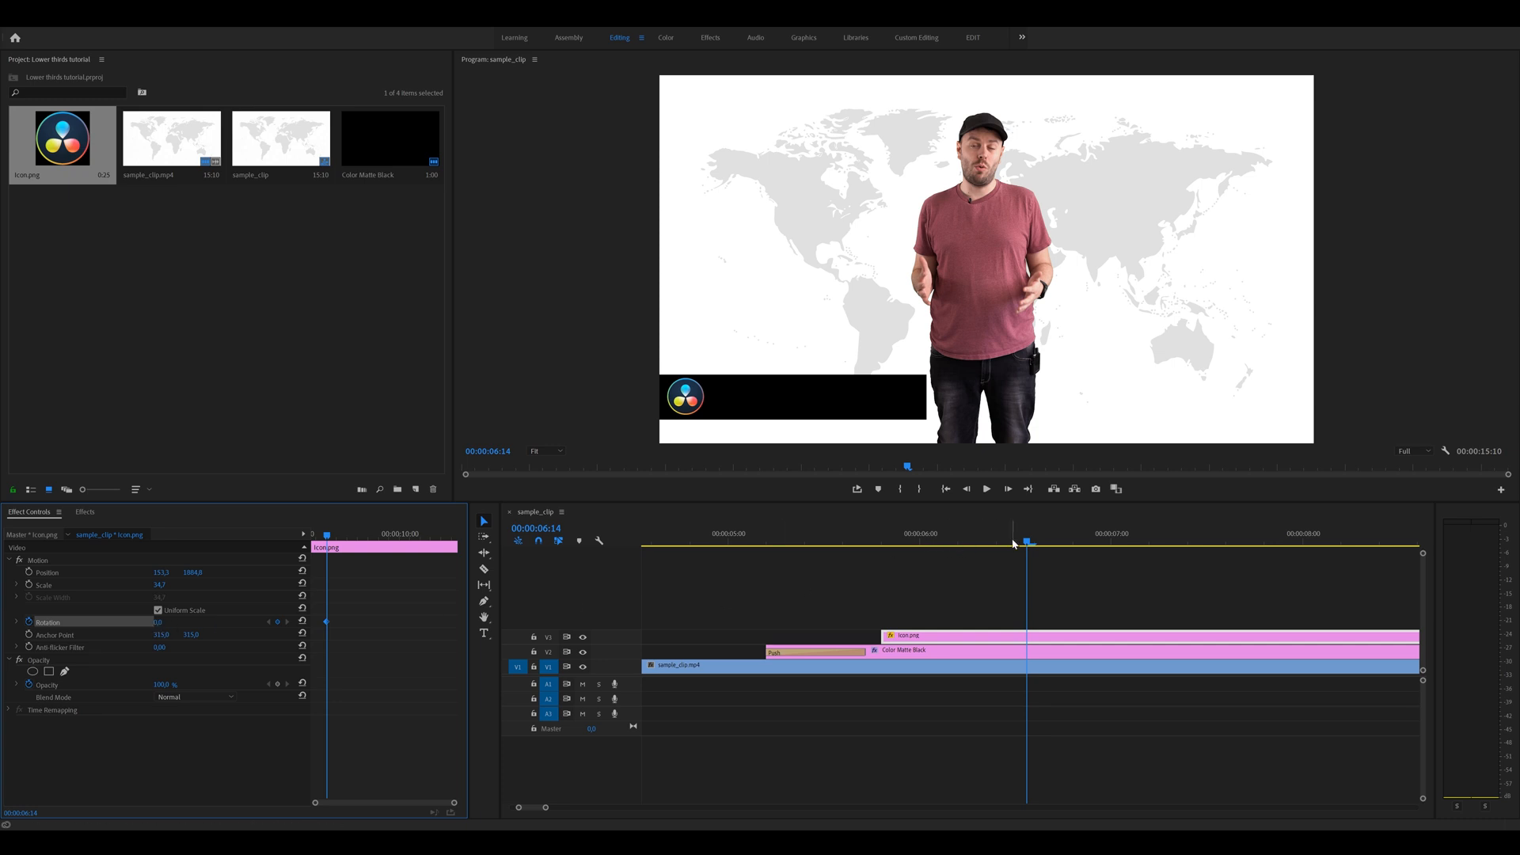
- Set the logo's rotation to -64 at its entrance and play back the lower third
left_click_drag(325, 546, 178, 622)
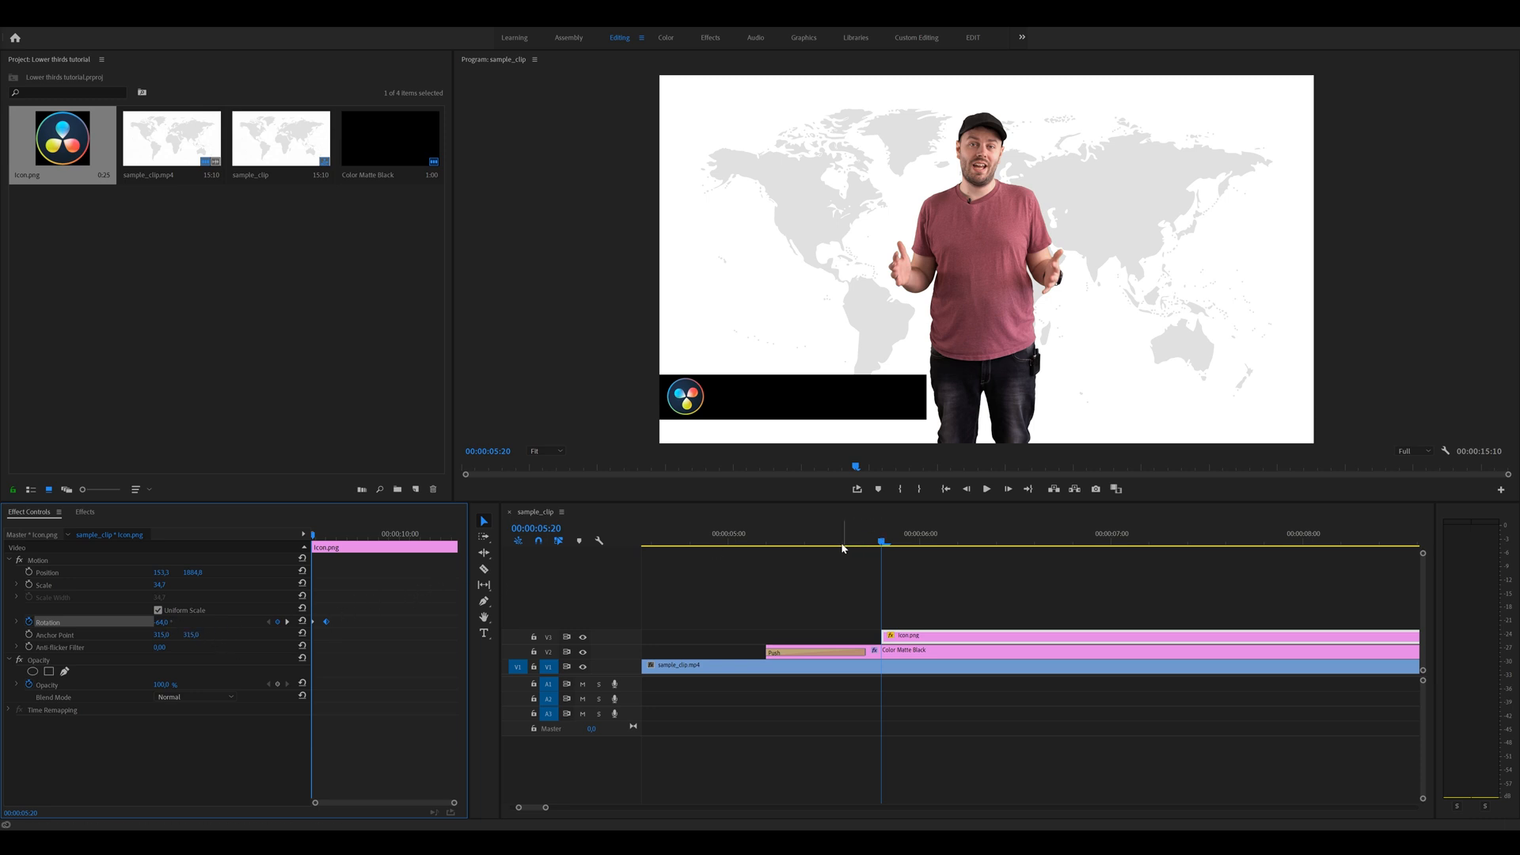
left_click(736, 543)
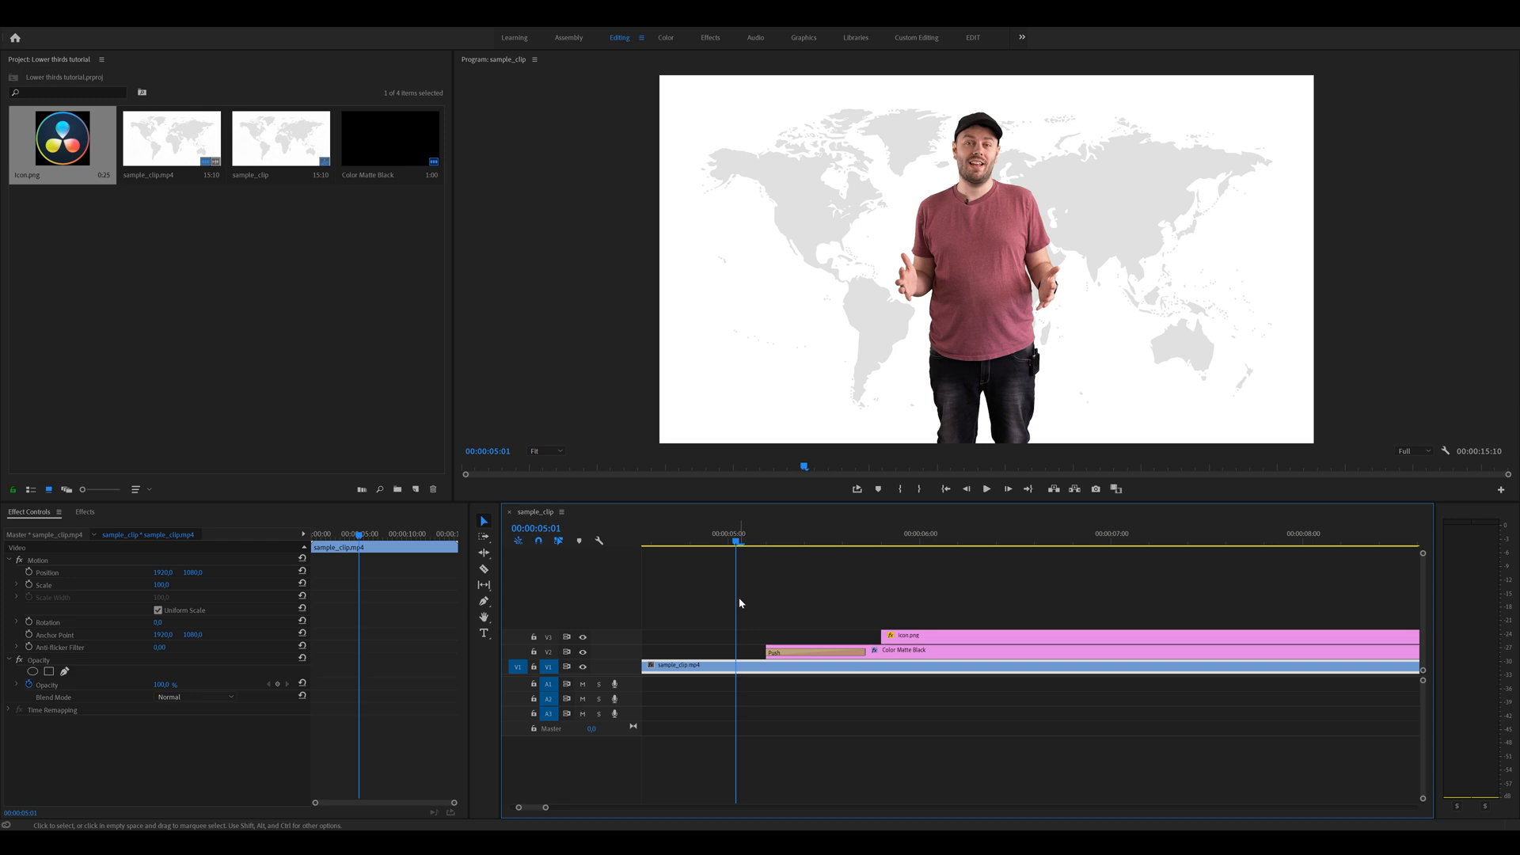
key("space")
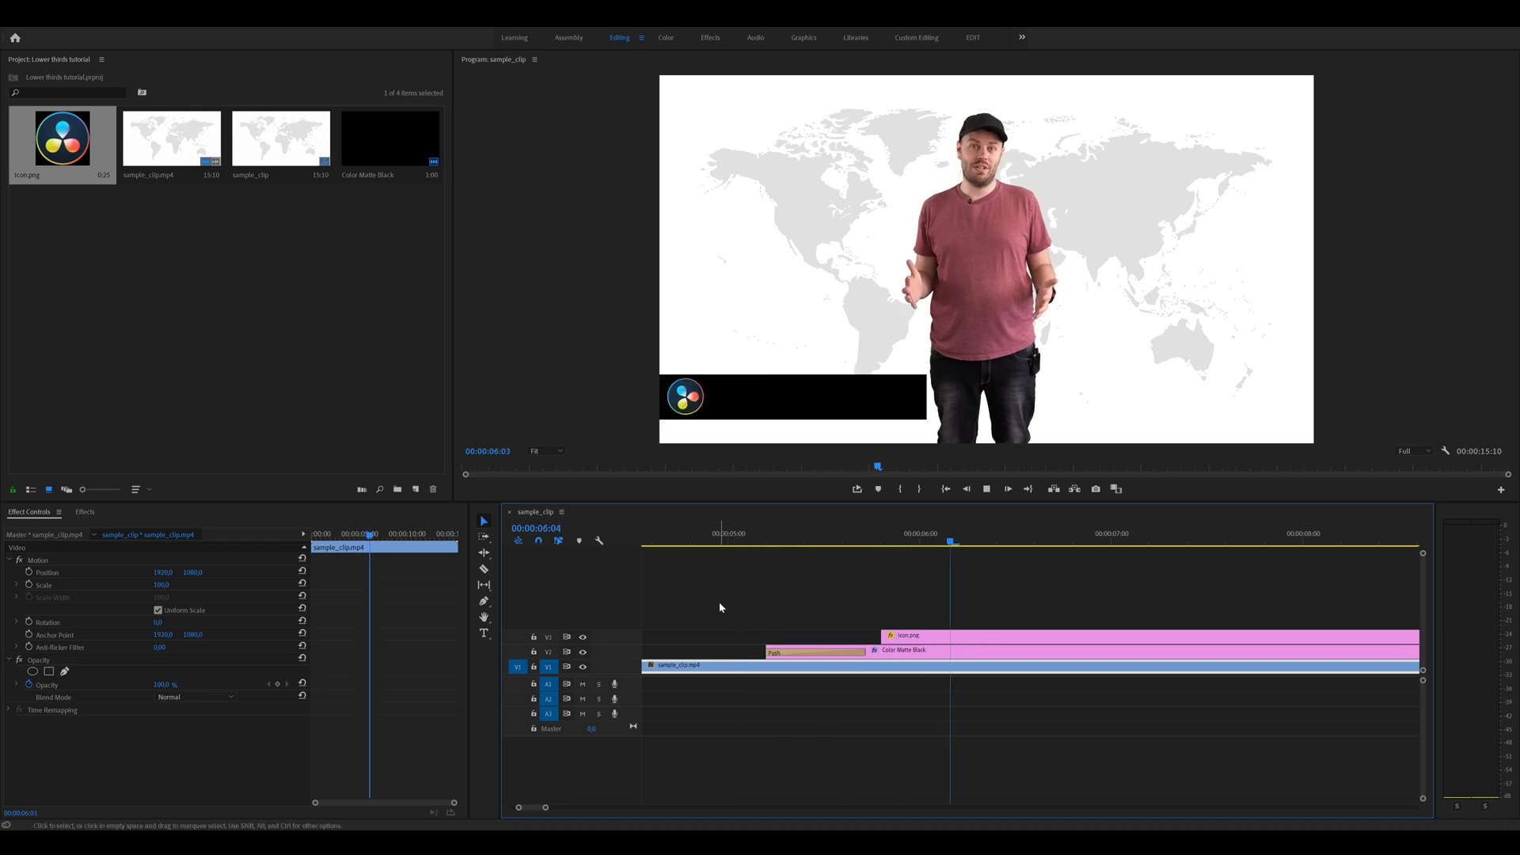
key("space")
left_click_drag(885, 537, 918, 546)
- Scrub through the Icon.png clip's first frames to check the logo rotating into place
left_click(912, 636)
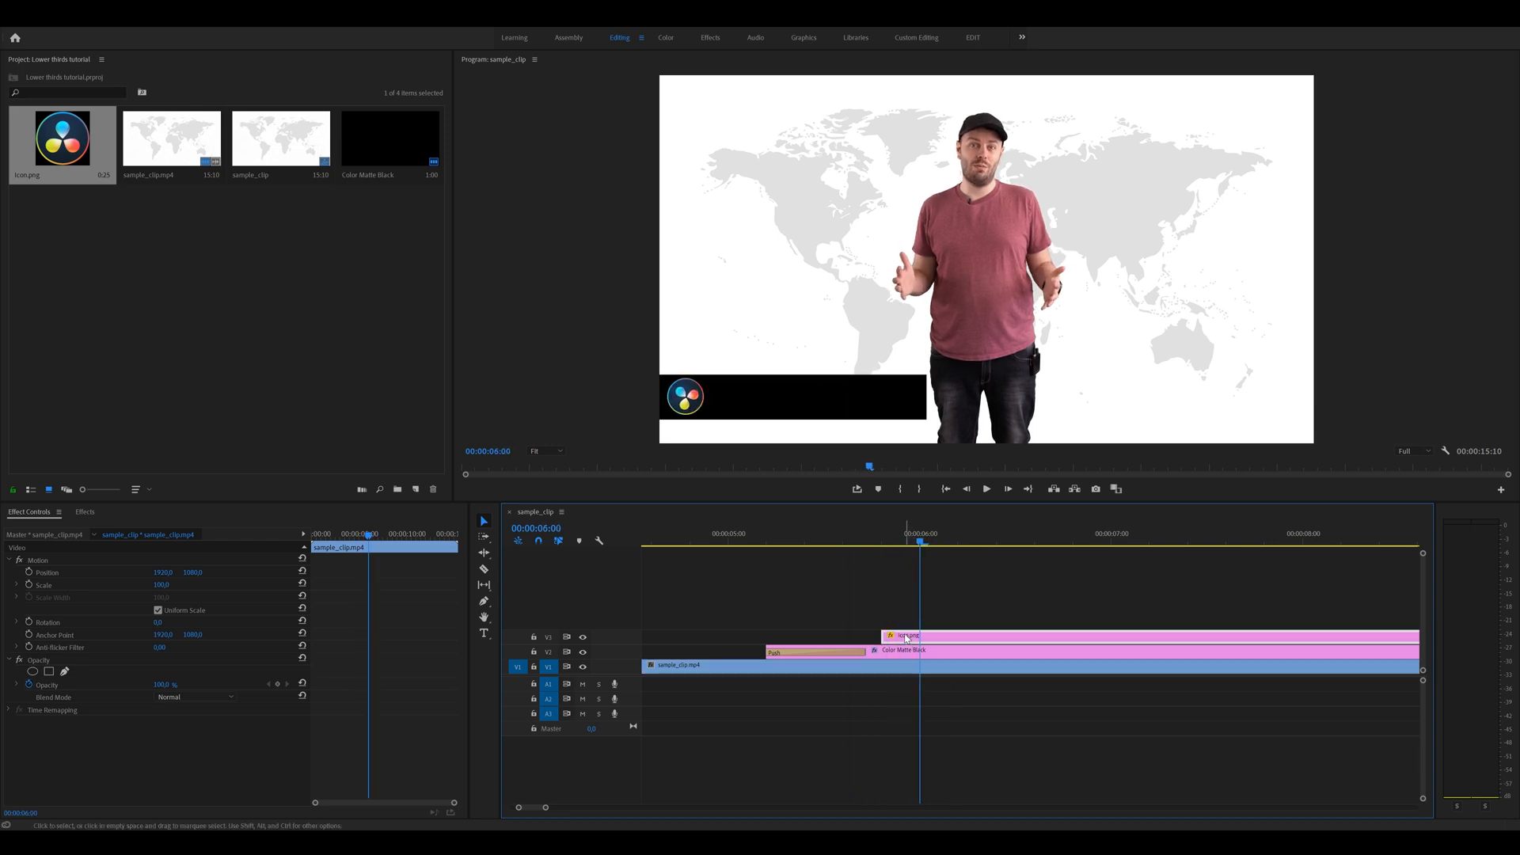
left_click_drag(314, 536, 311, 541)
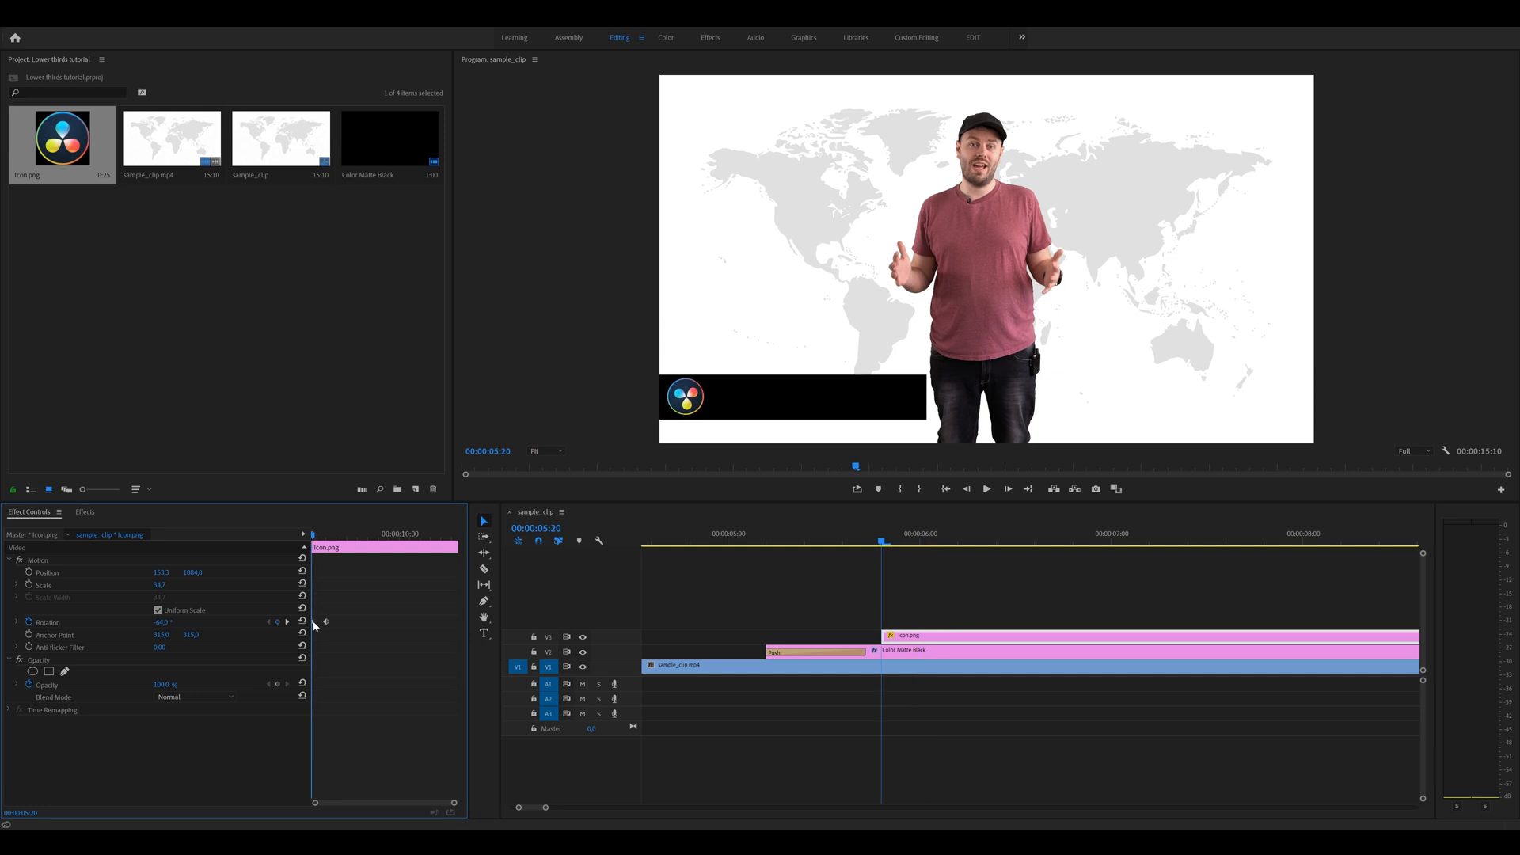
left_click_drag(313, 537, 311, 540)
left_click_drag(313, 536, 329, 537)
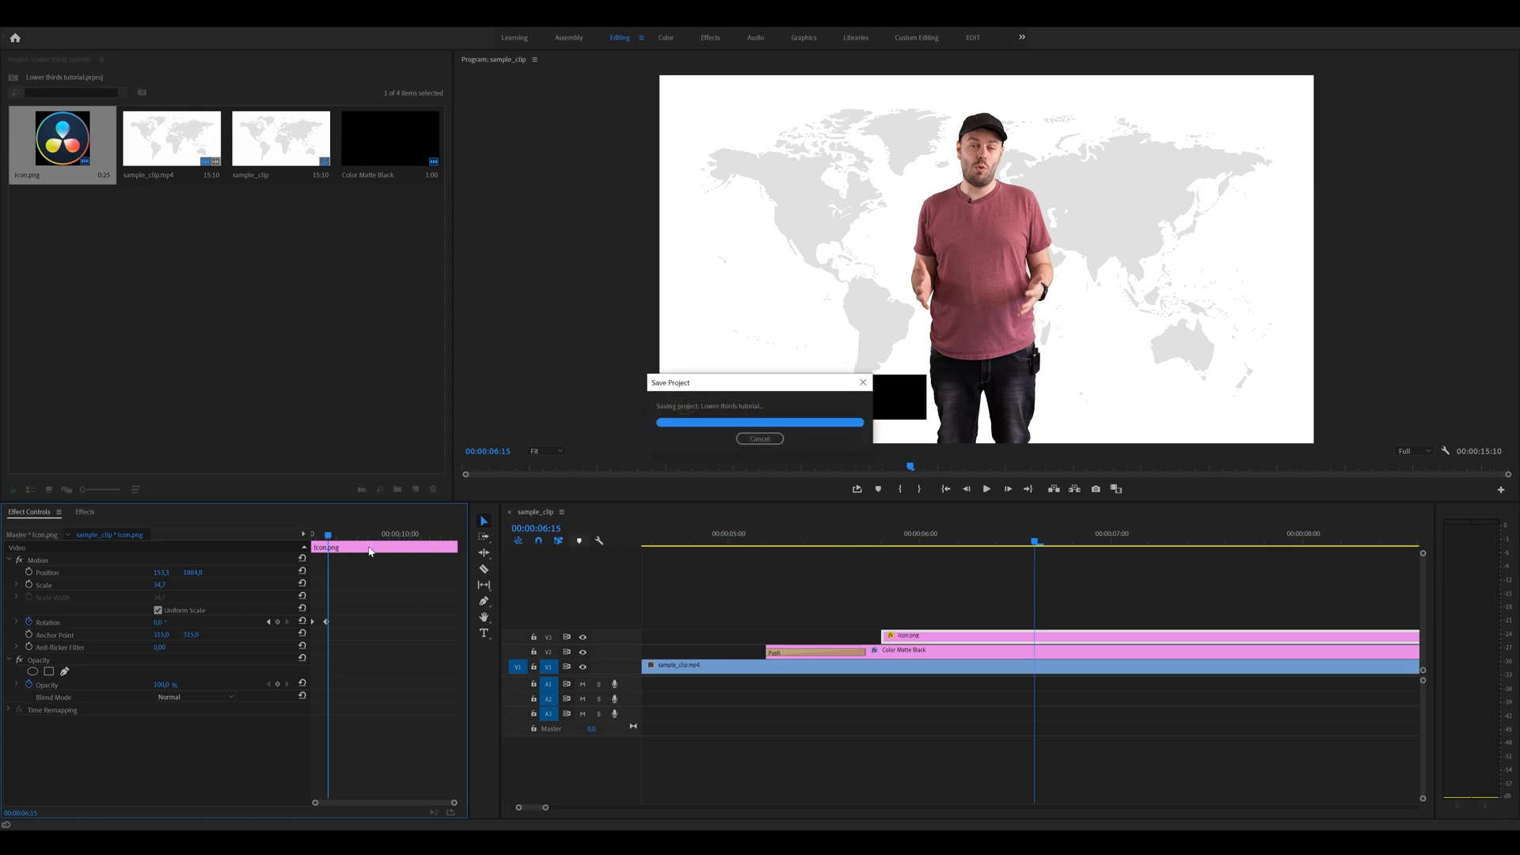
left_click(86, 512)
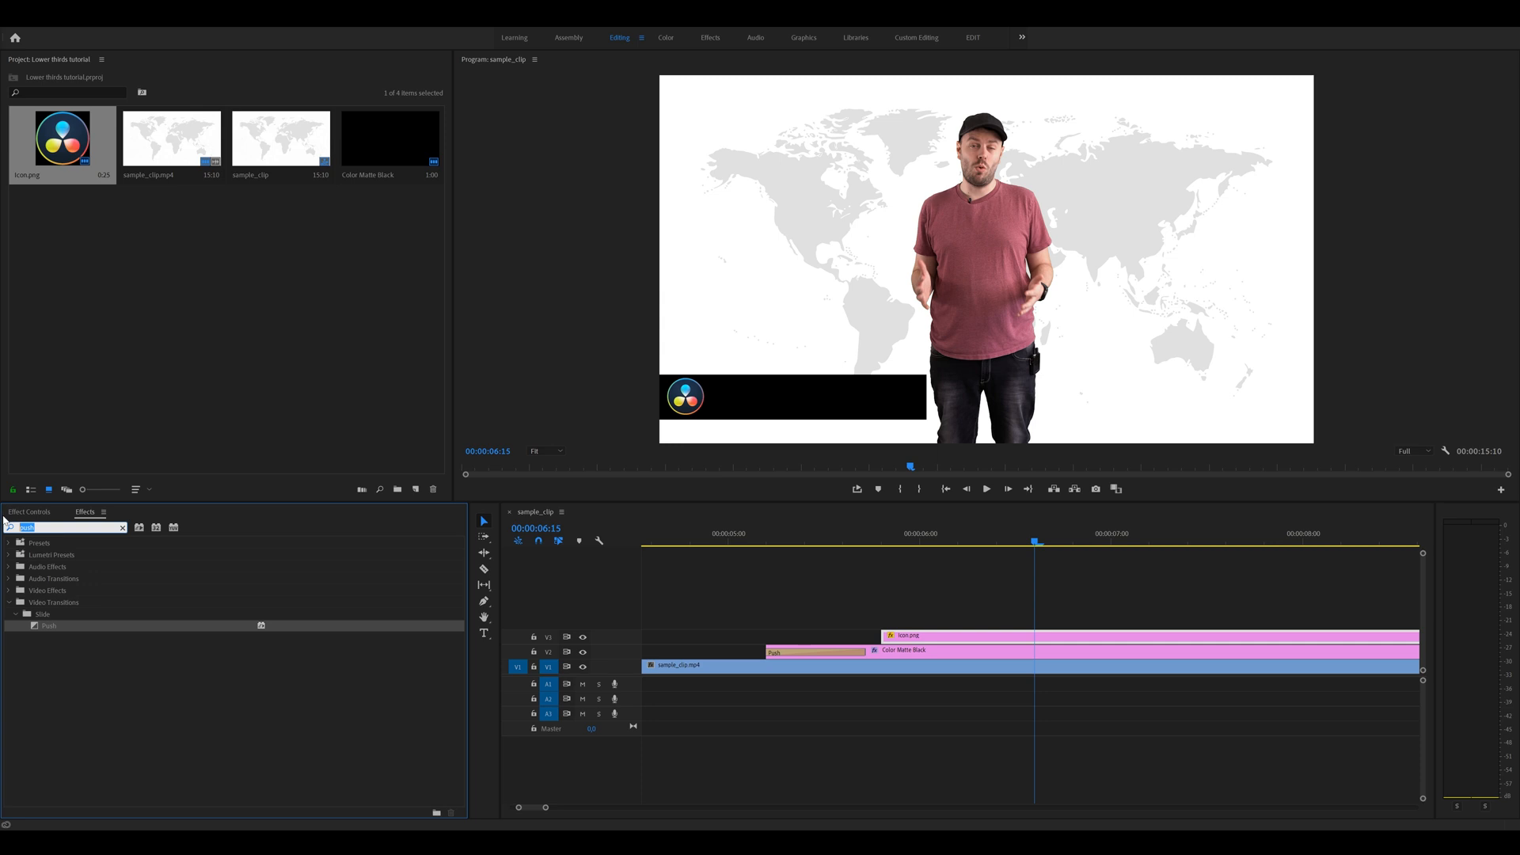
type("cross")
type(" dis")
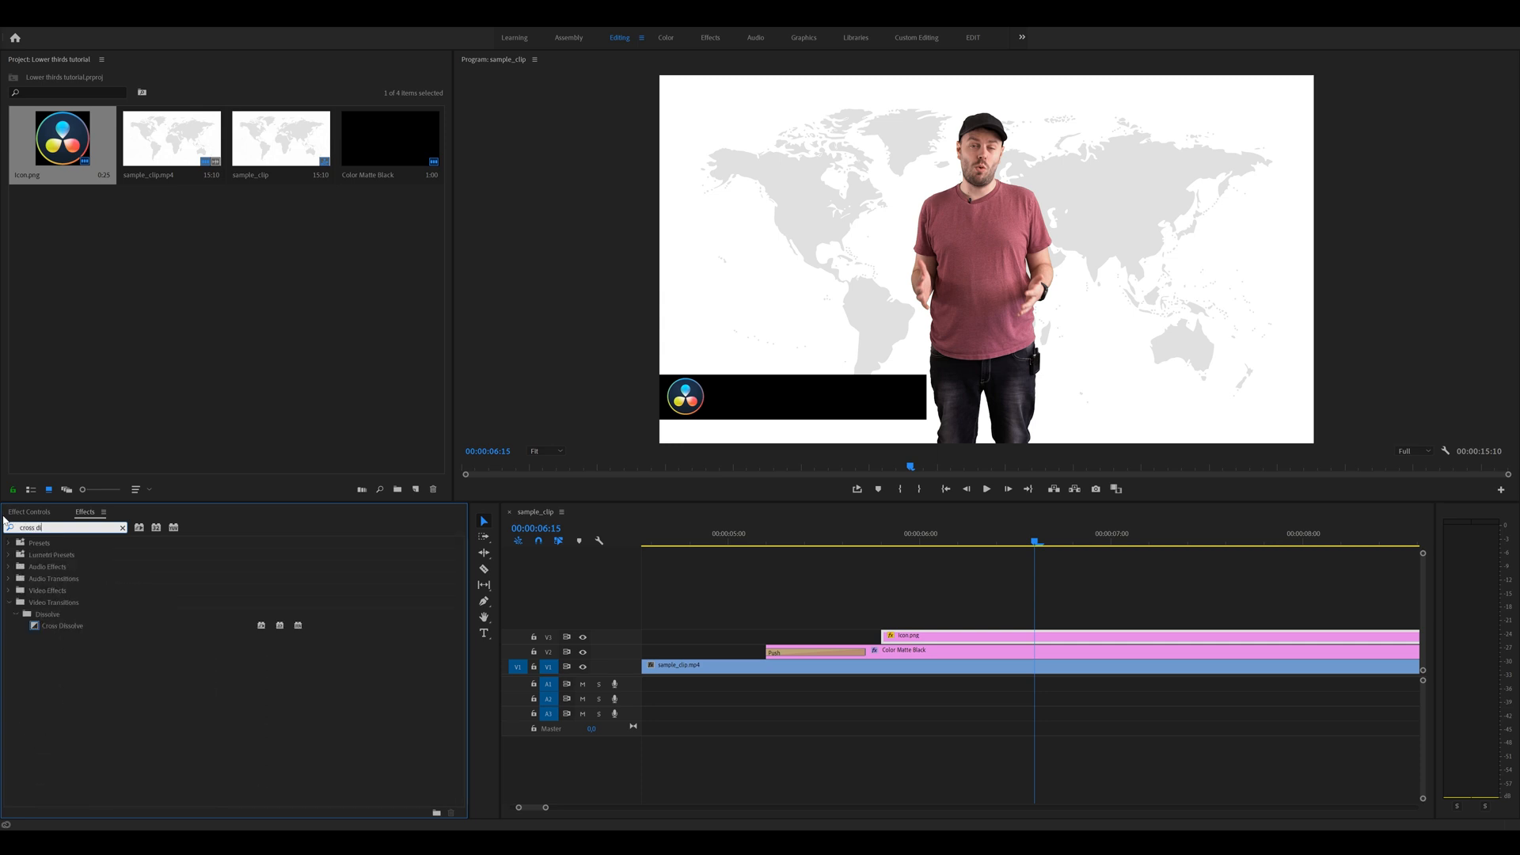
key("Return")
left_click_drag(53, 628, 892, 641)
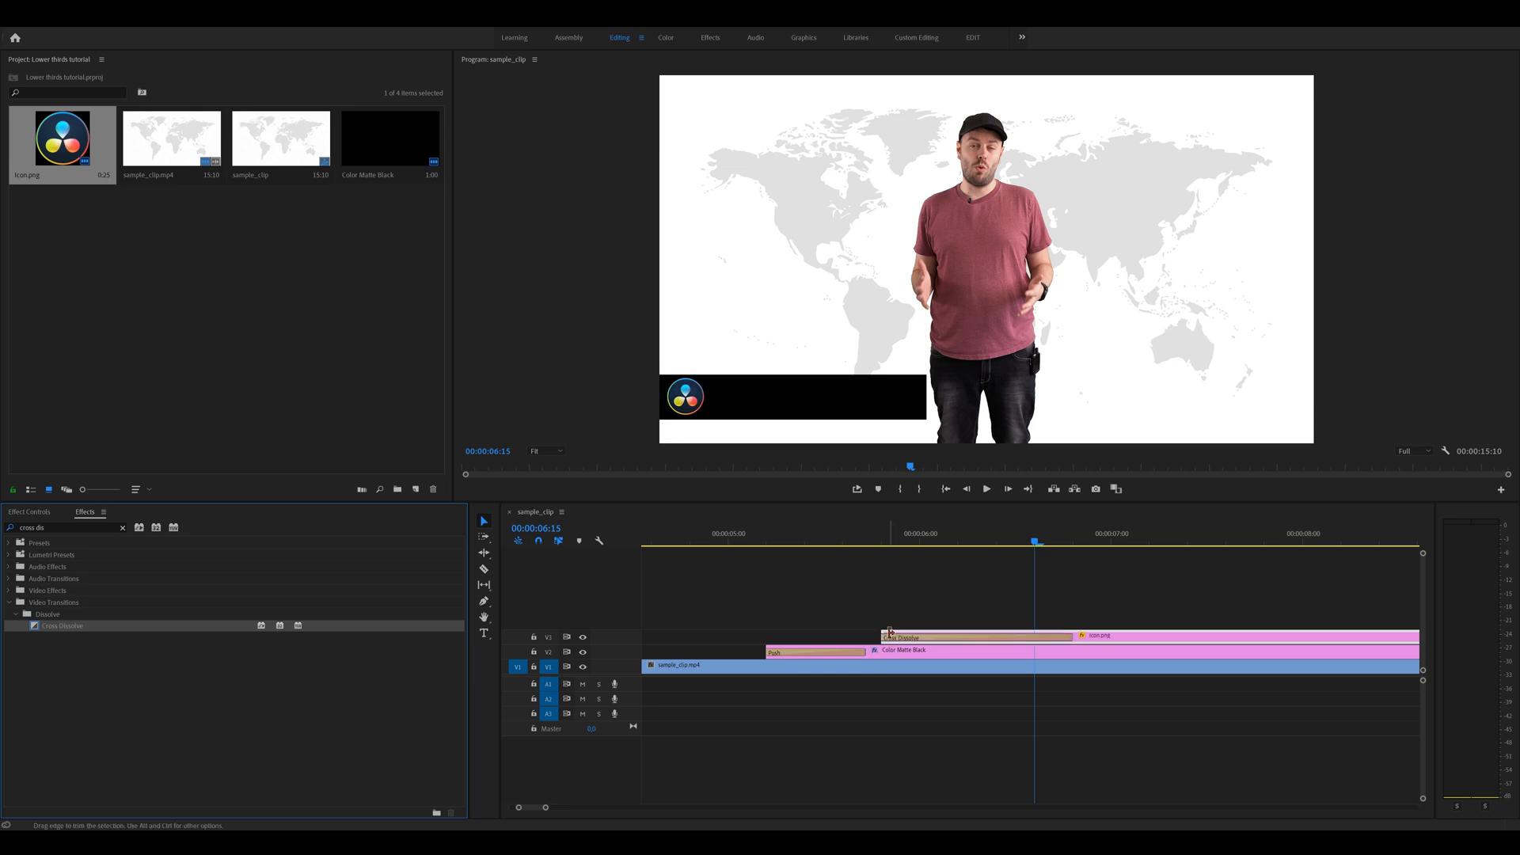
left_click(883, 545)
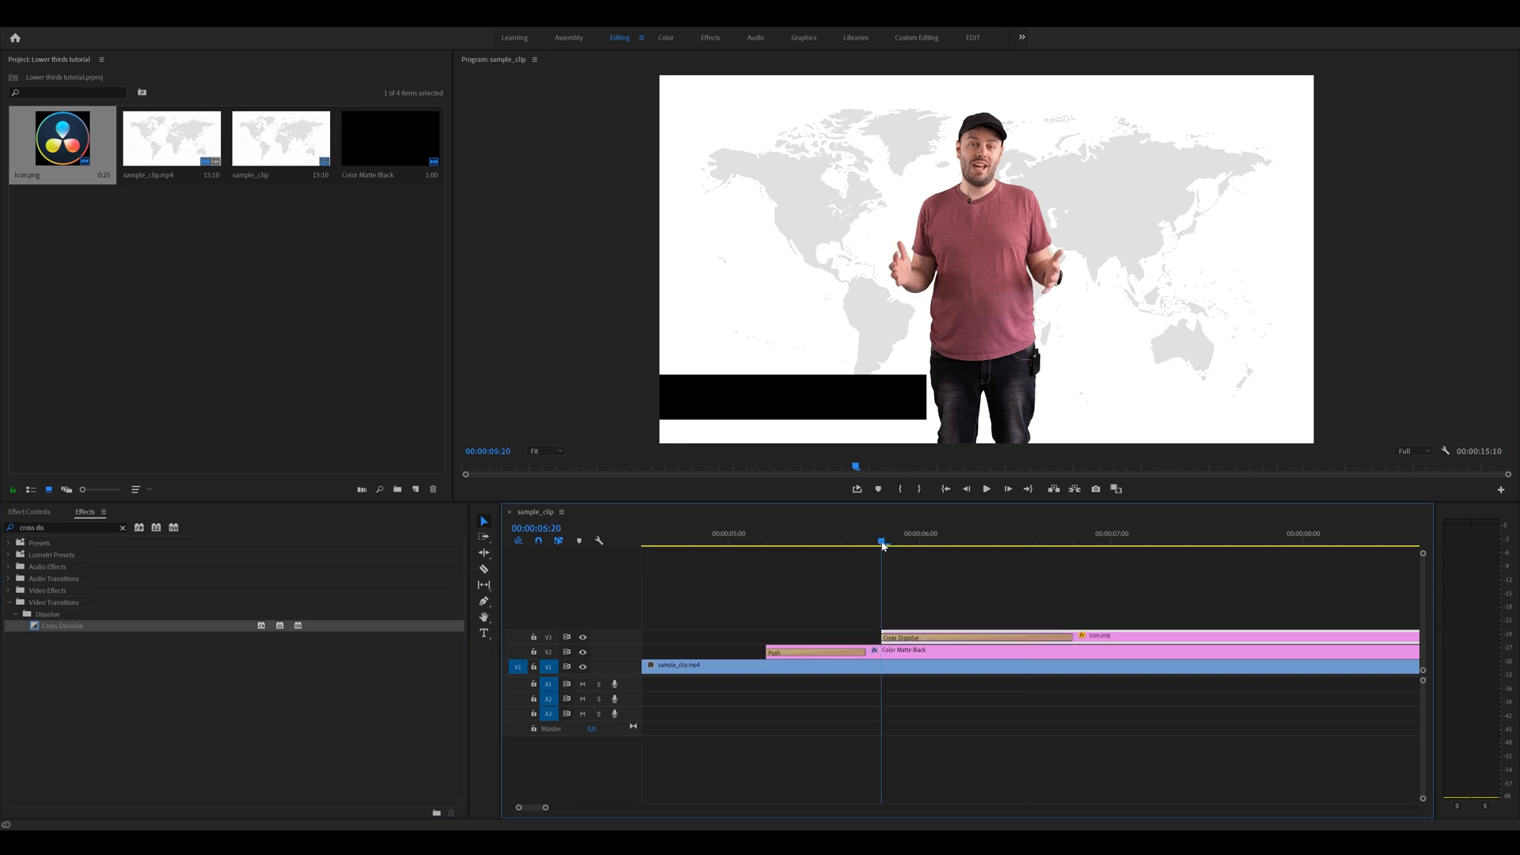
left_click_drag(883, 544, 940, 541)
left_click_drag(896, 537, 788, 538)
key("space")
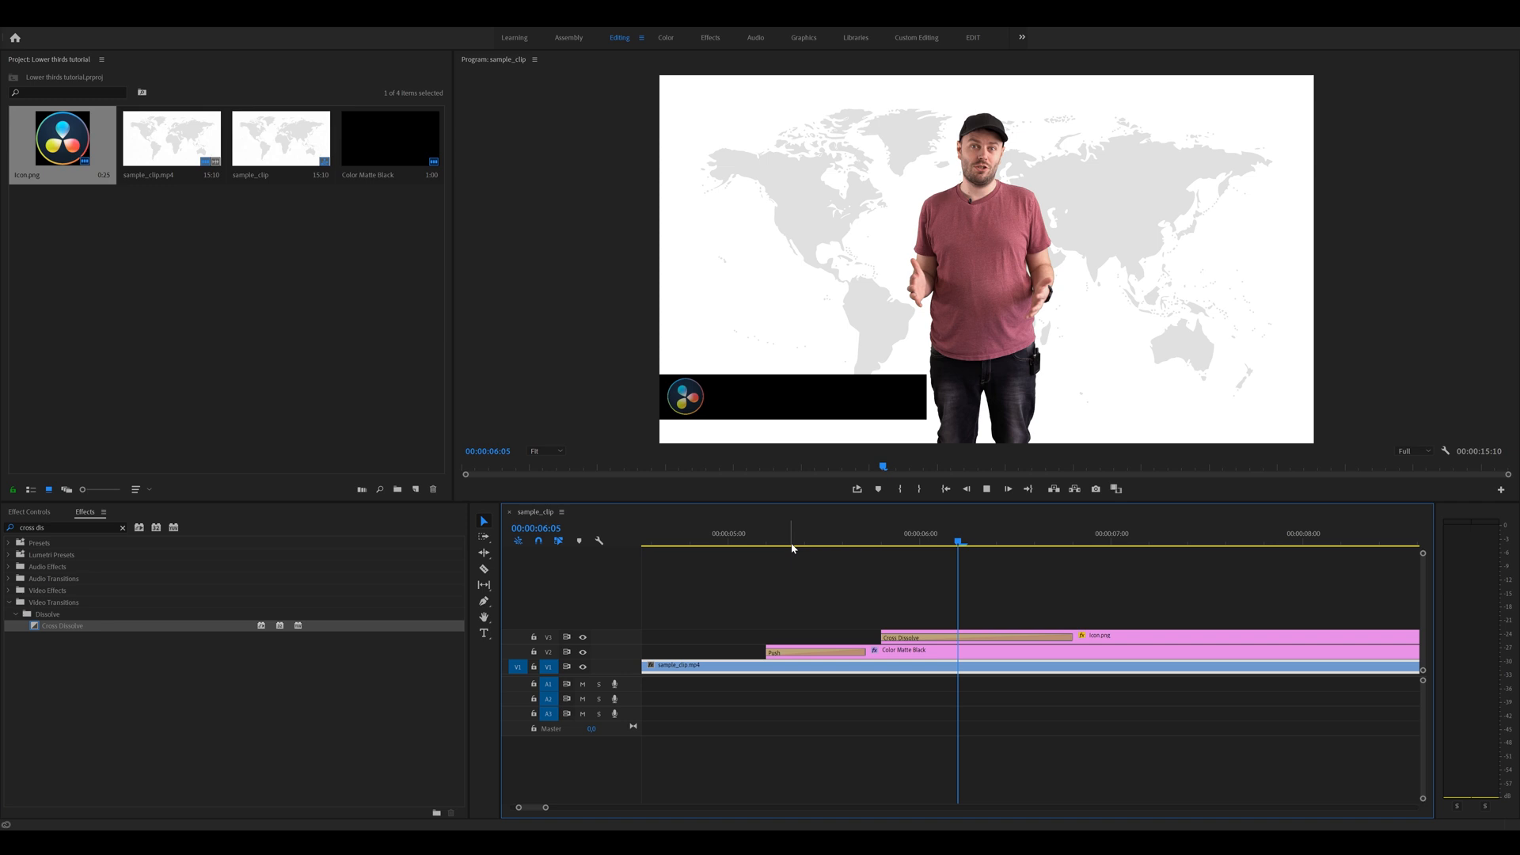
key("space")
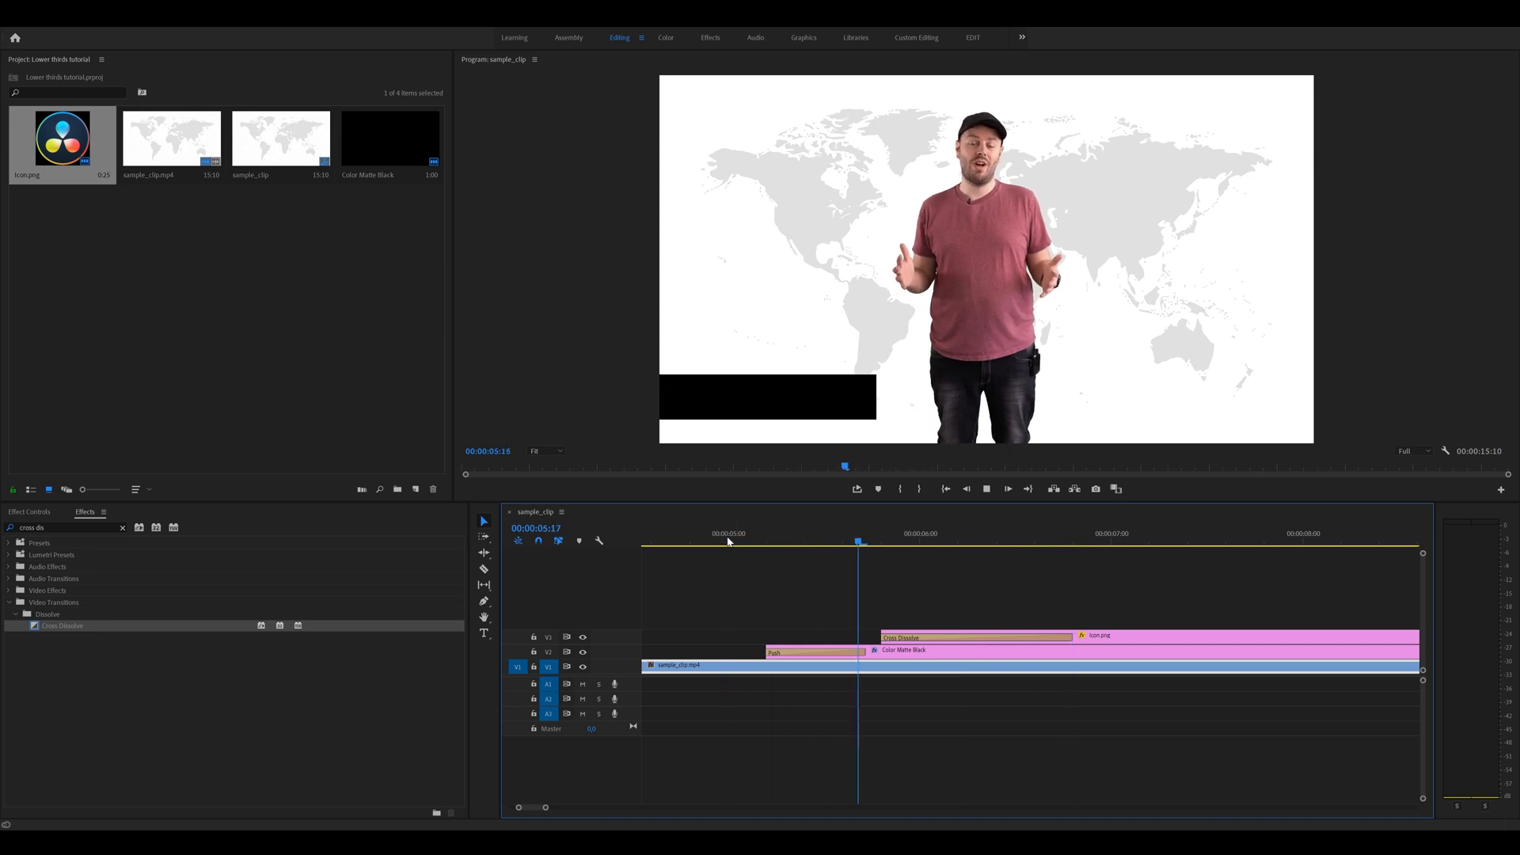
key("space")
scroll(1014, 621, "down", 4)
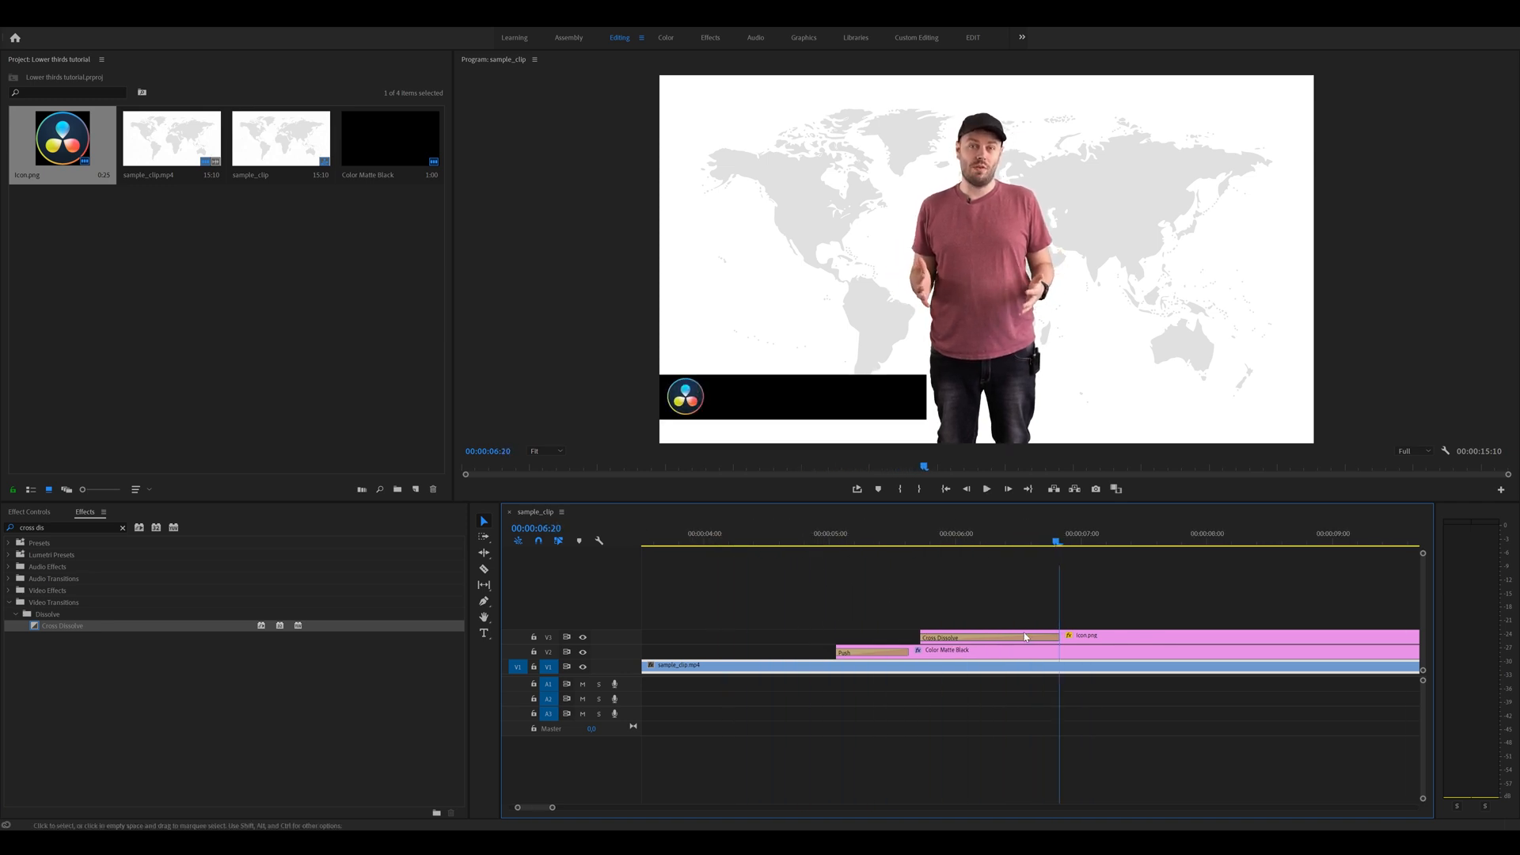
scroll(1006, 622, "down", 2)
left_click(985, 639)
scroll(1019, 591, "down", 1)
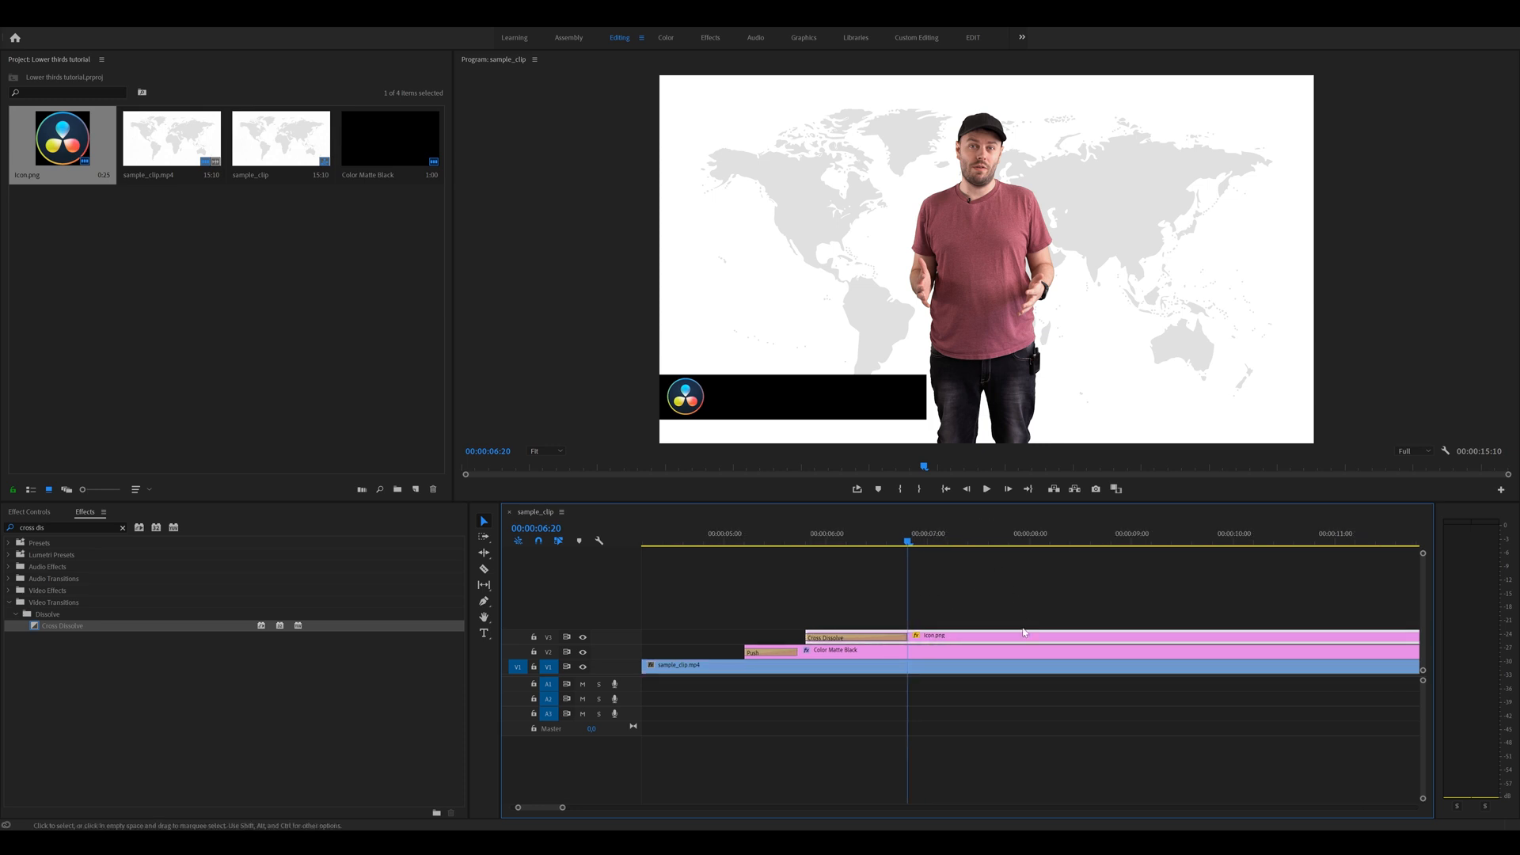
scroll(1021, 636, "down", 1)
scroll(1014, 606, "down", 1)
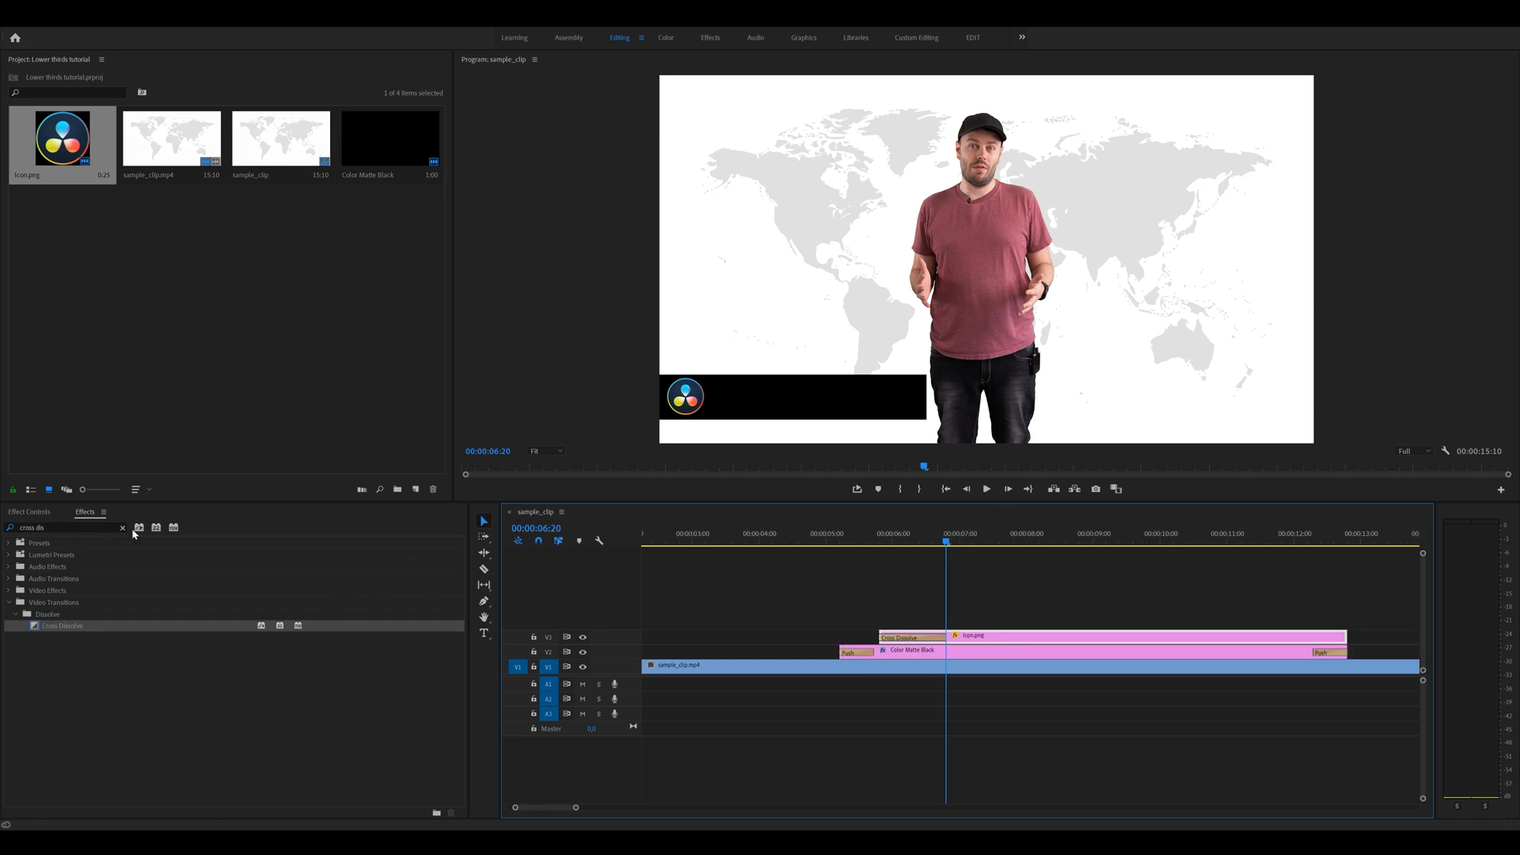
- Create a text graphic on the black bar, trimmed to the lower third's span, containing the presenter's name
left_click(484, 633)
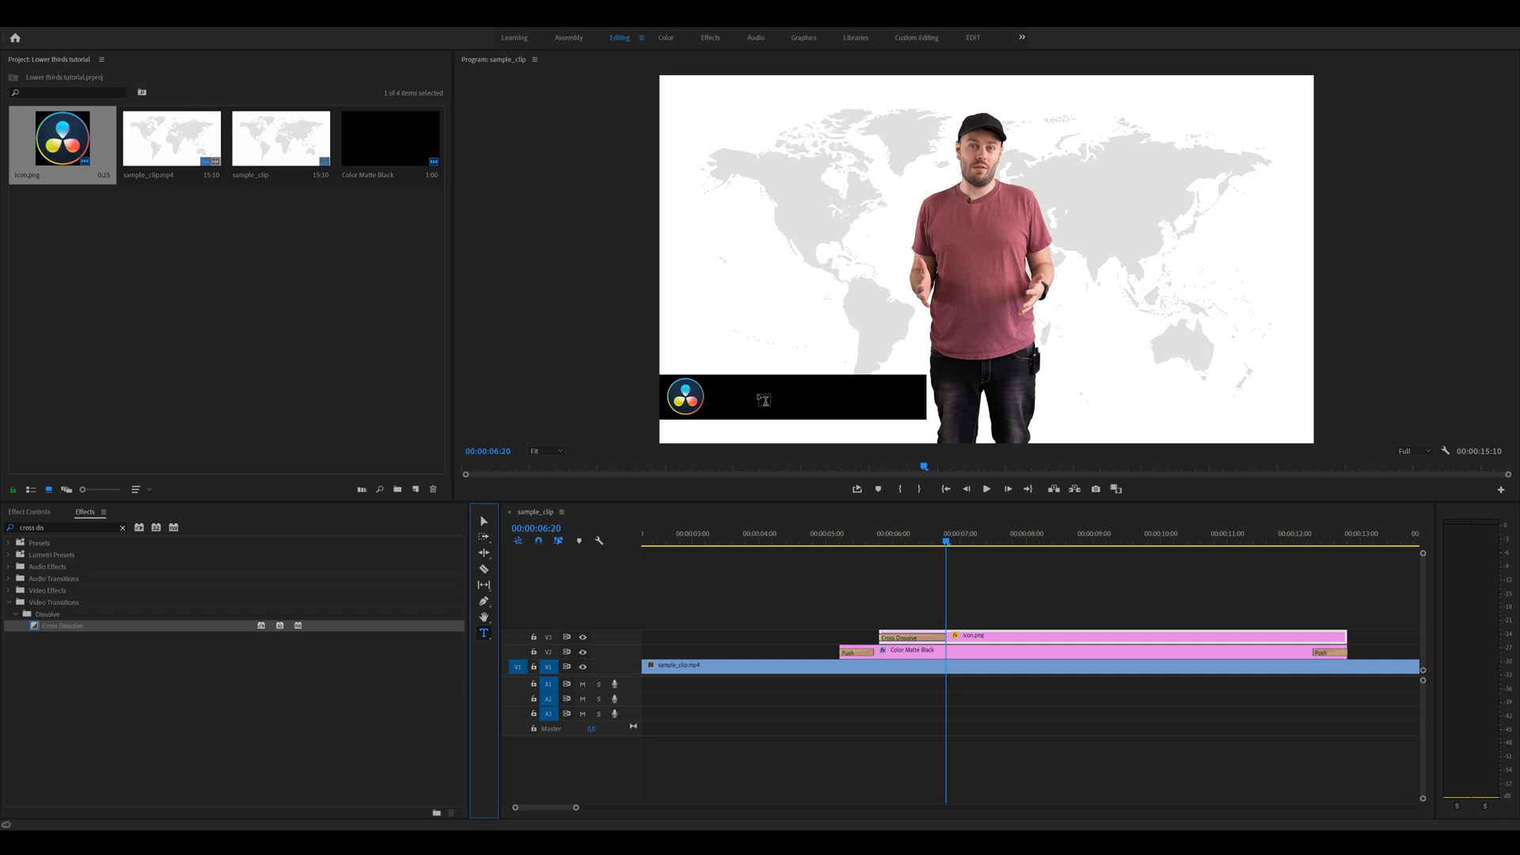
left_click(746, 402)
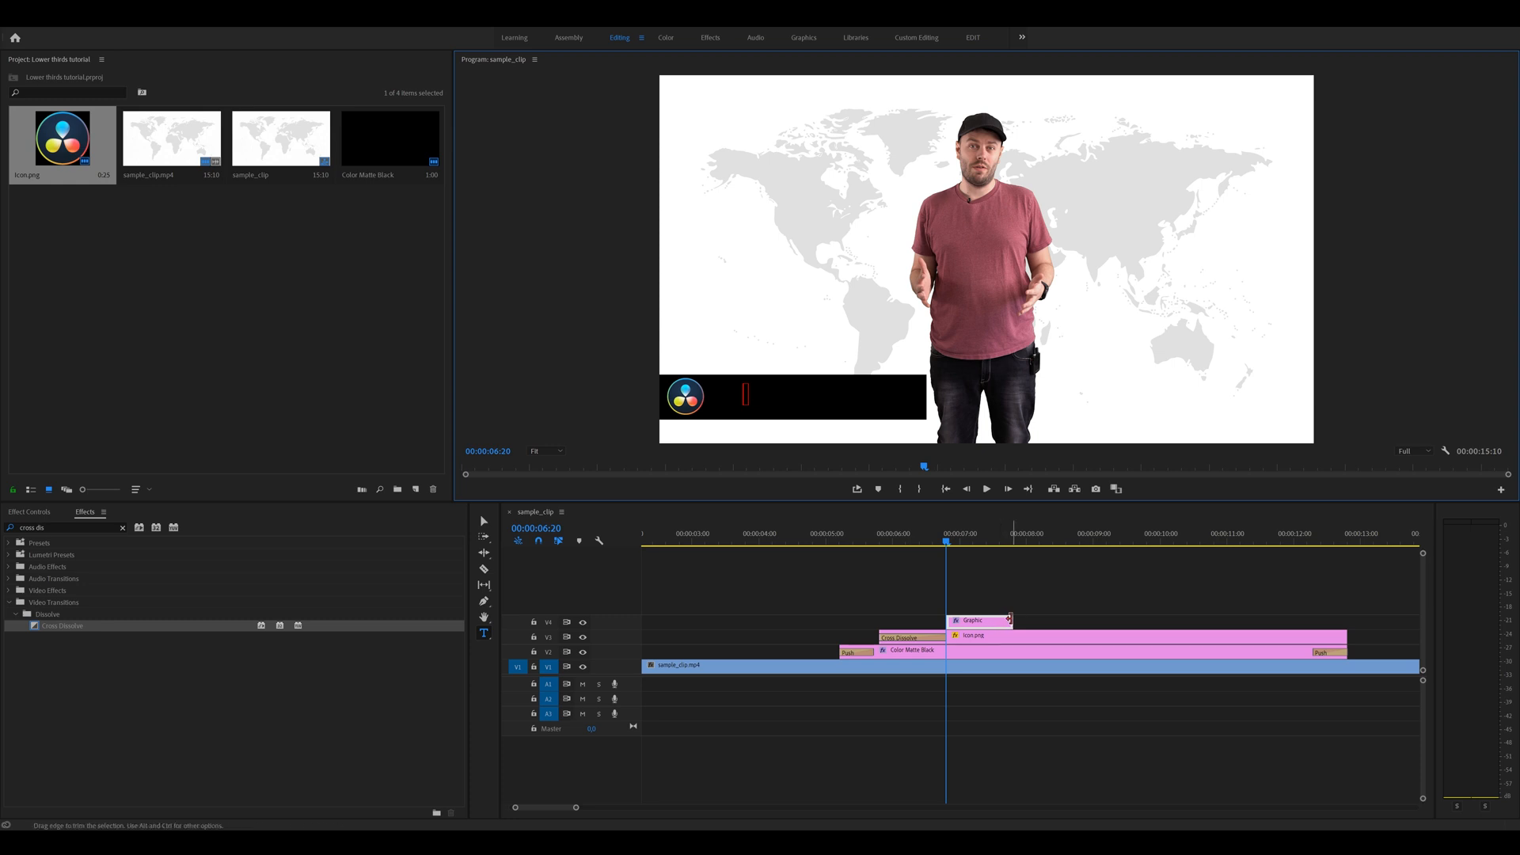
left_click_drag(1011, 619, 1346, 620)
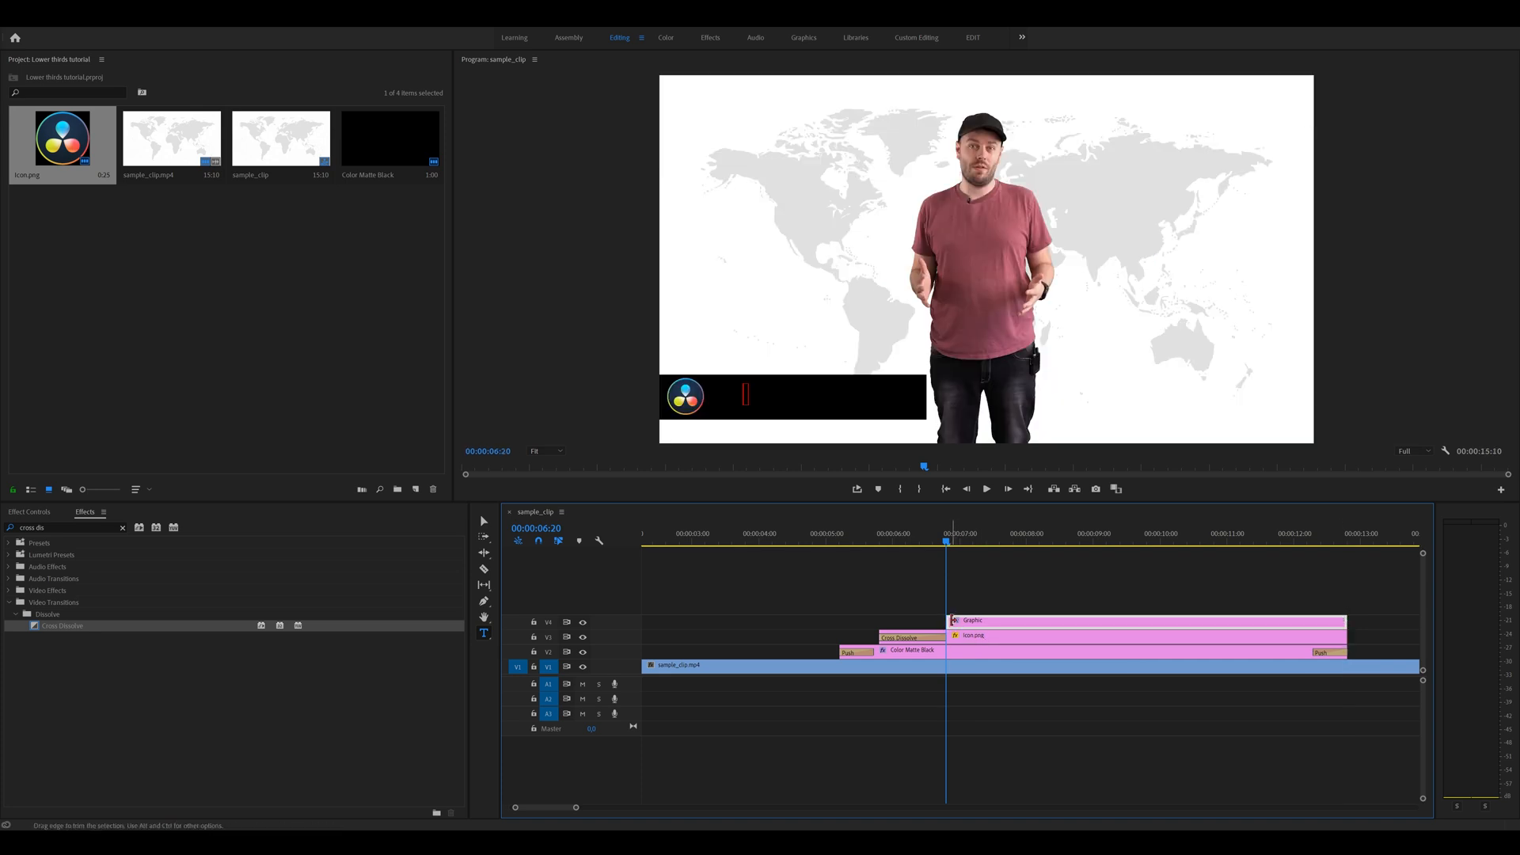
left_click_drag(947, 620, 905, 621)
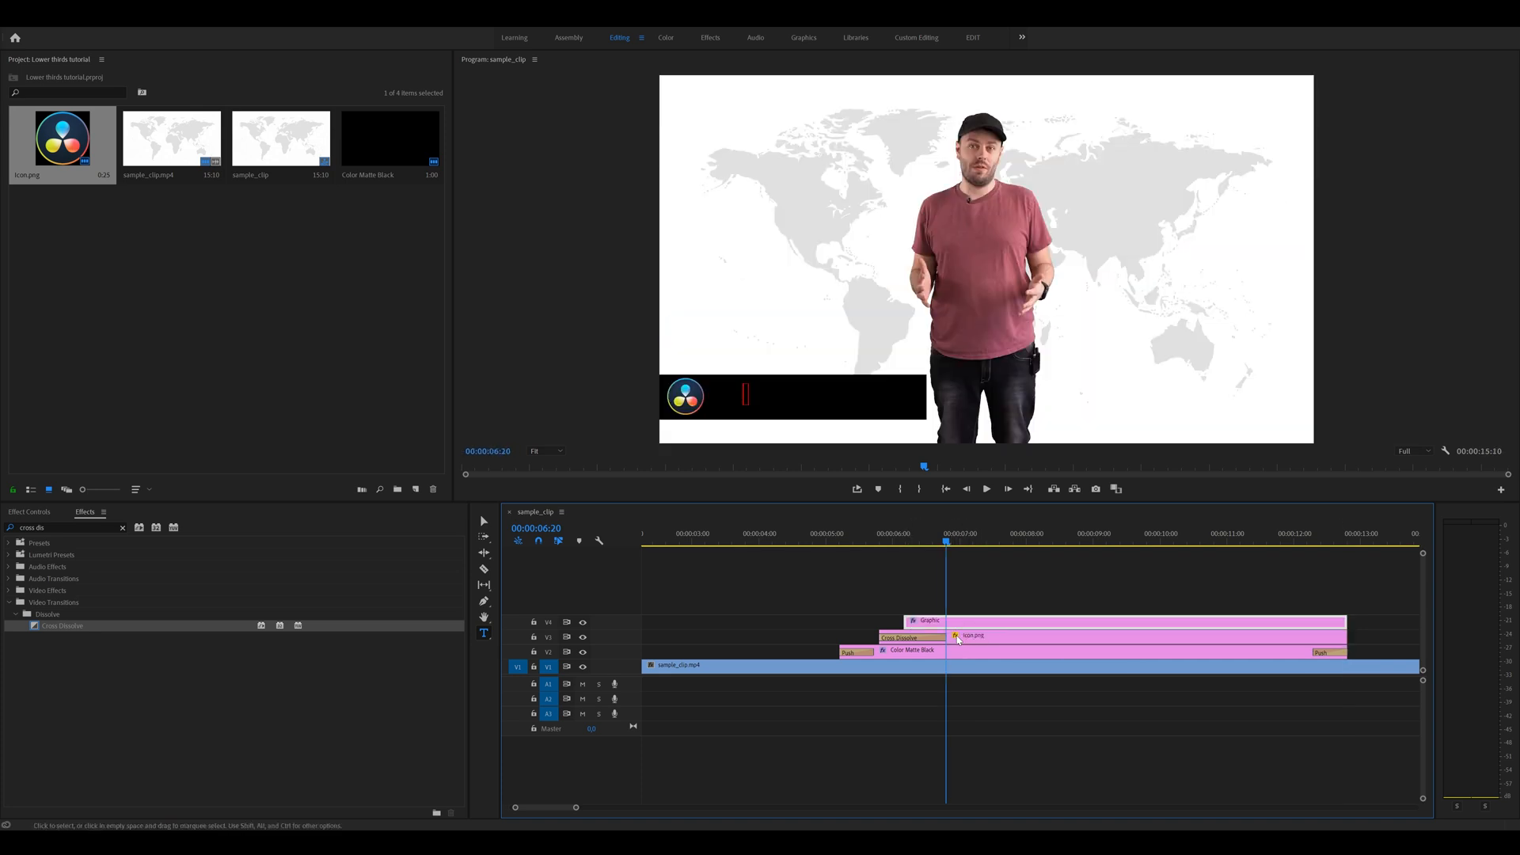
left_click(744, 393)
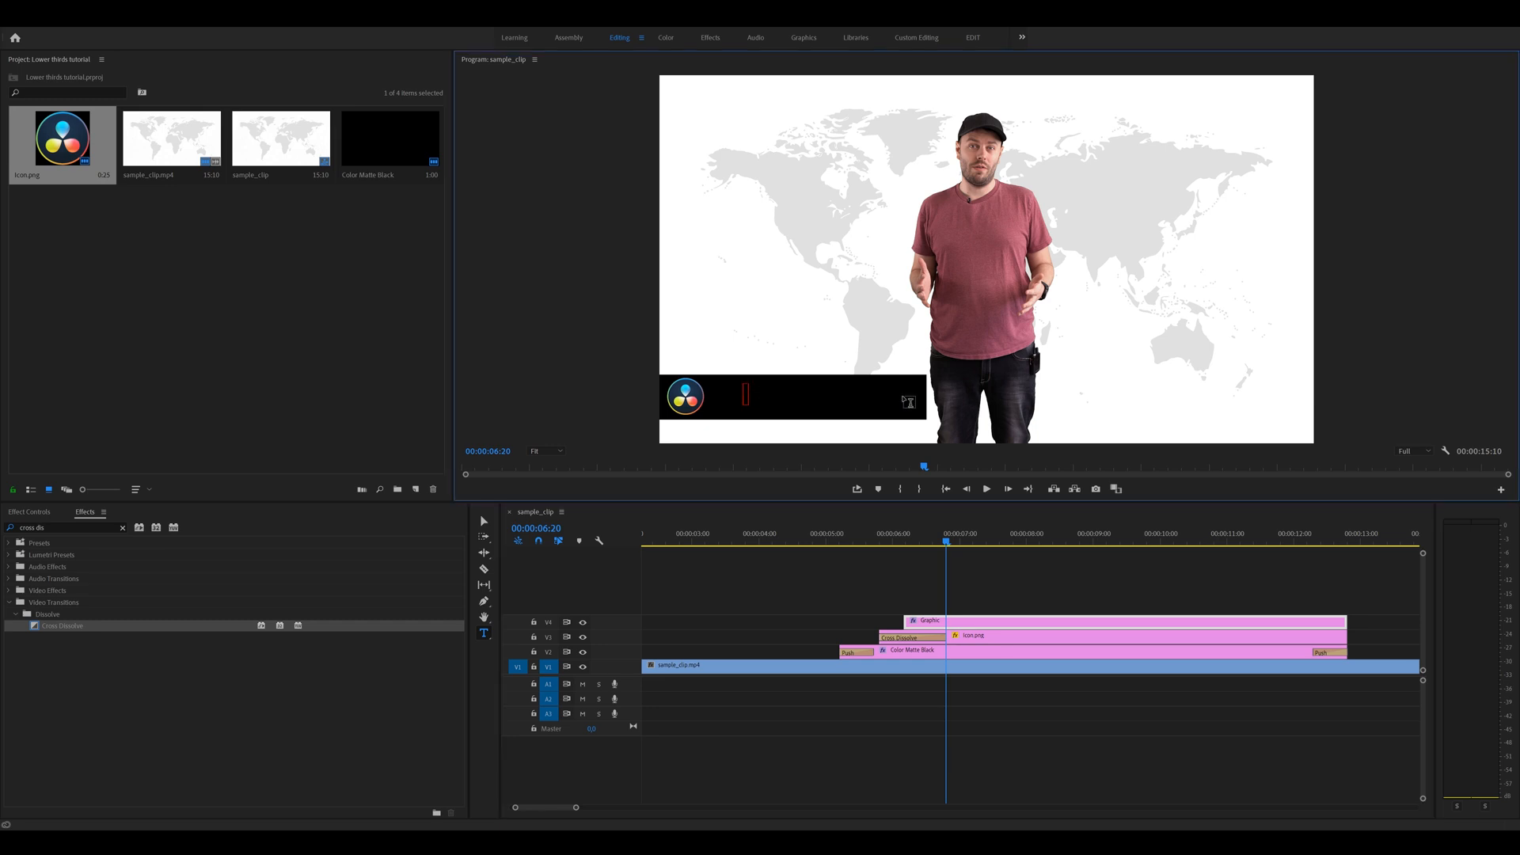
type("Jack Johnson")
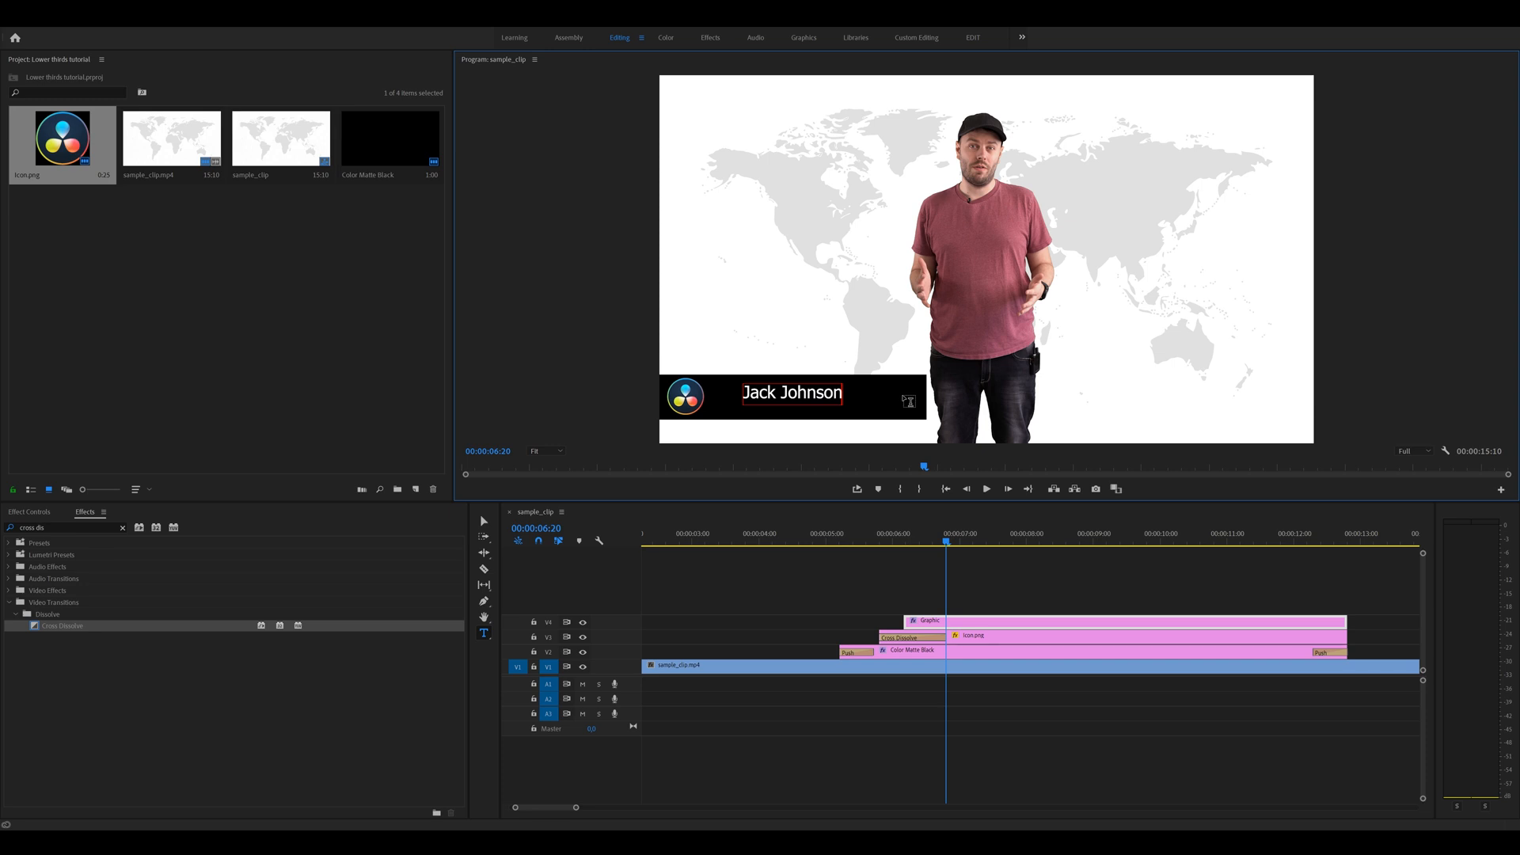
left_click(484, 524)
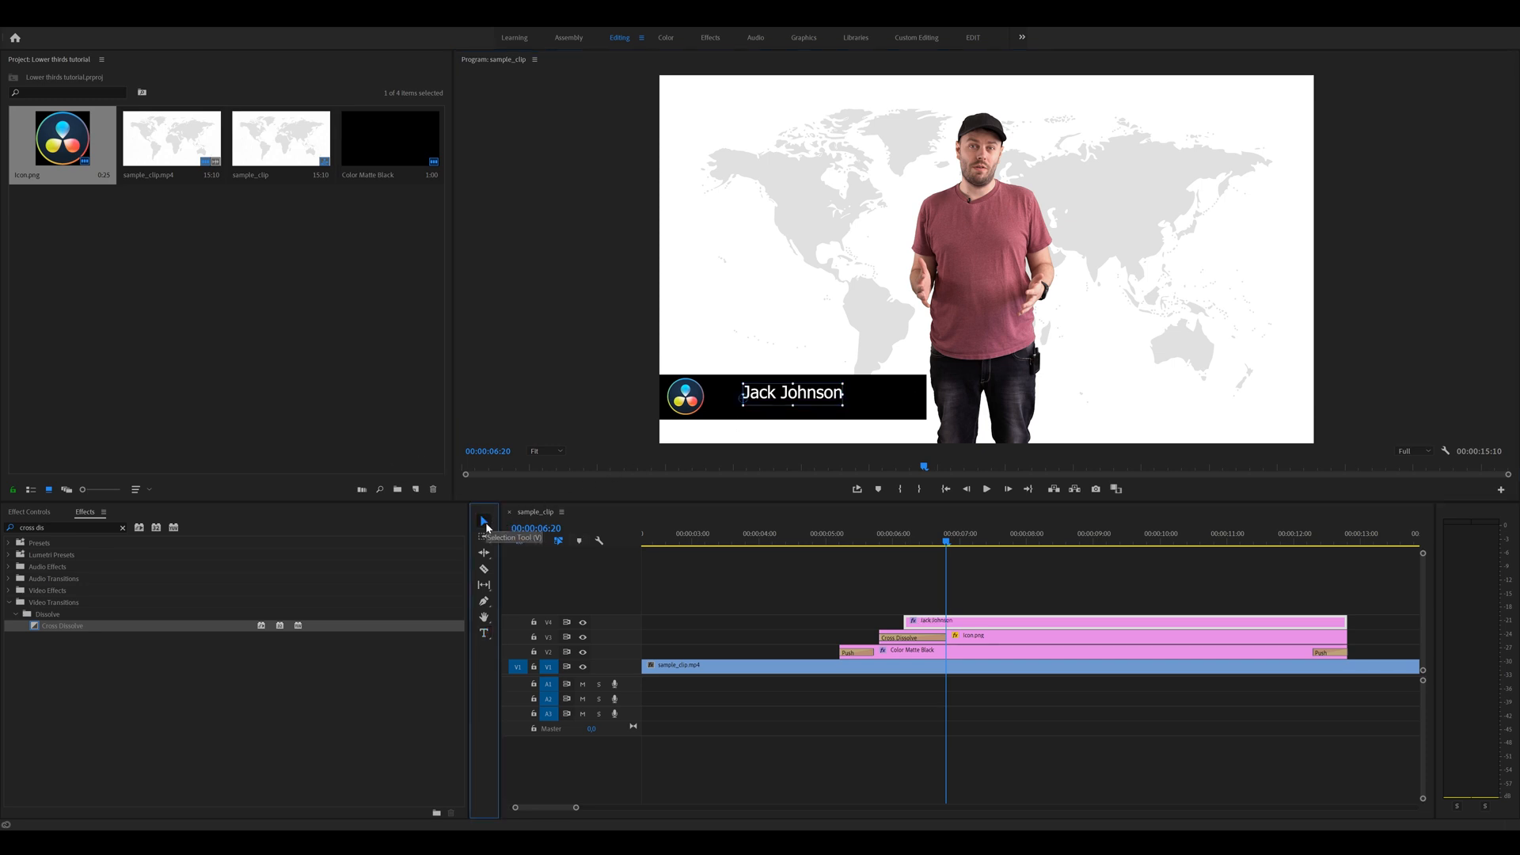
- Move the name text closer to the logo and change its font from Tahoma to Lato Light
left_click_drag(777, 397, 748, 401)
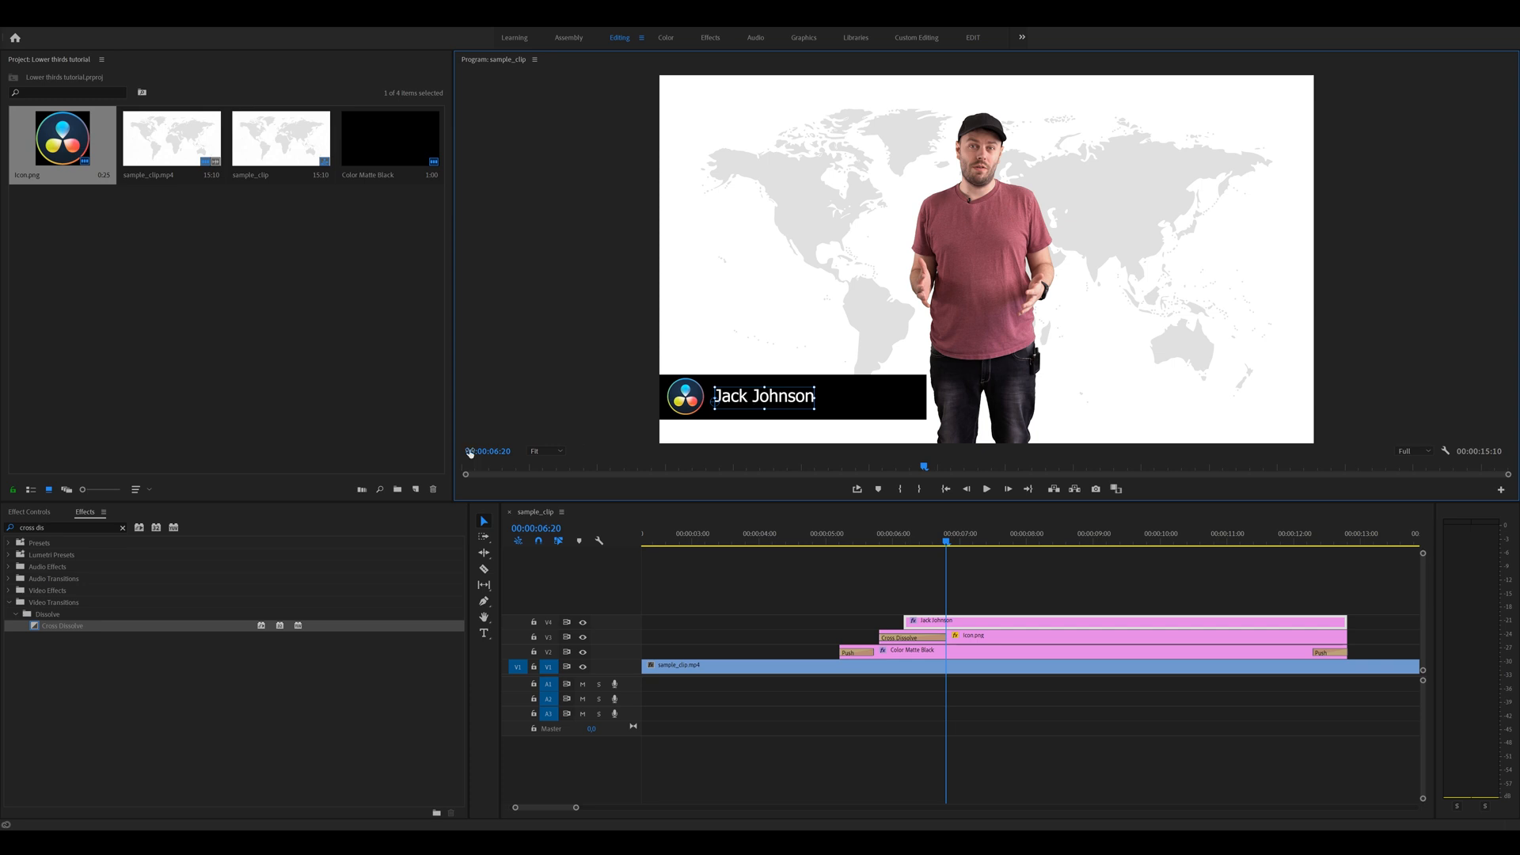
left_click(32, 512)
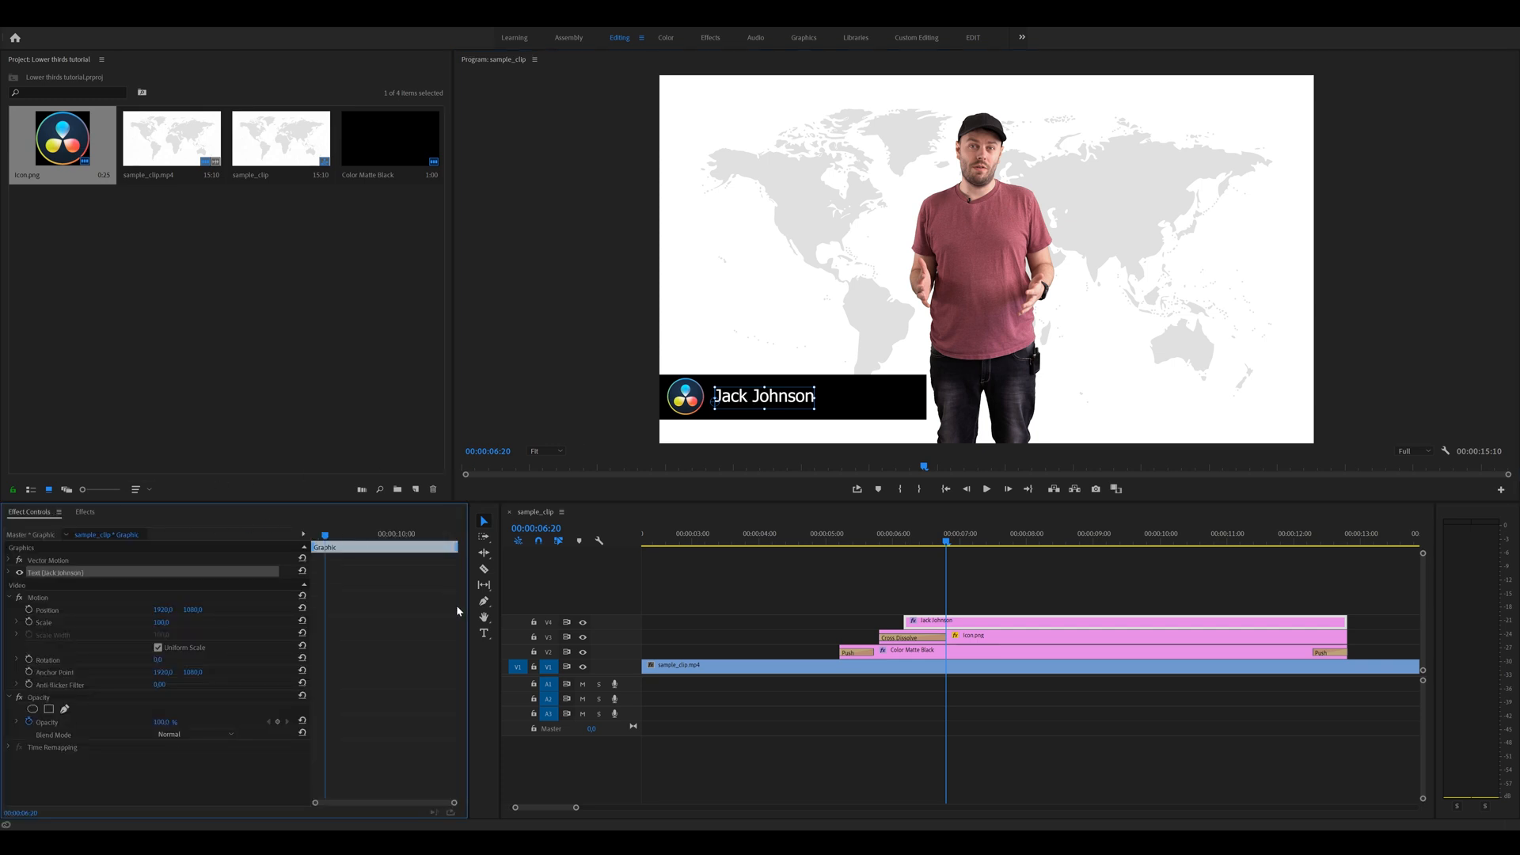
left_click(9, 573)
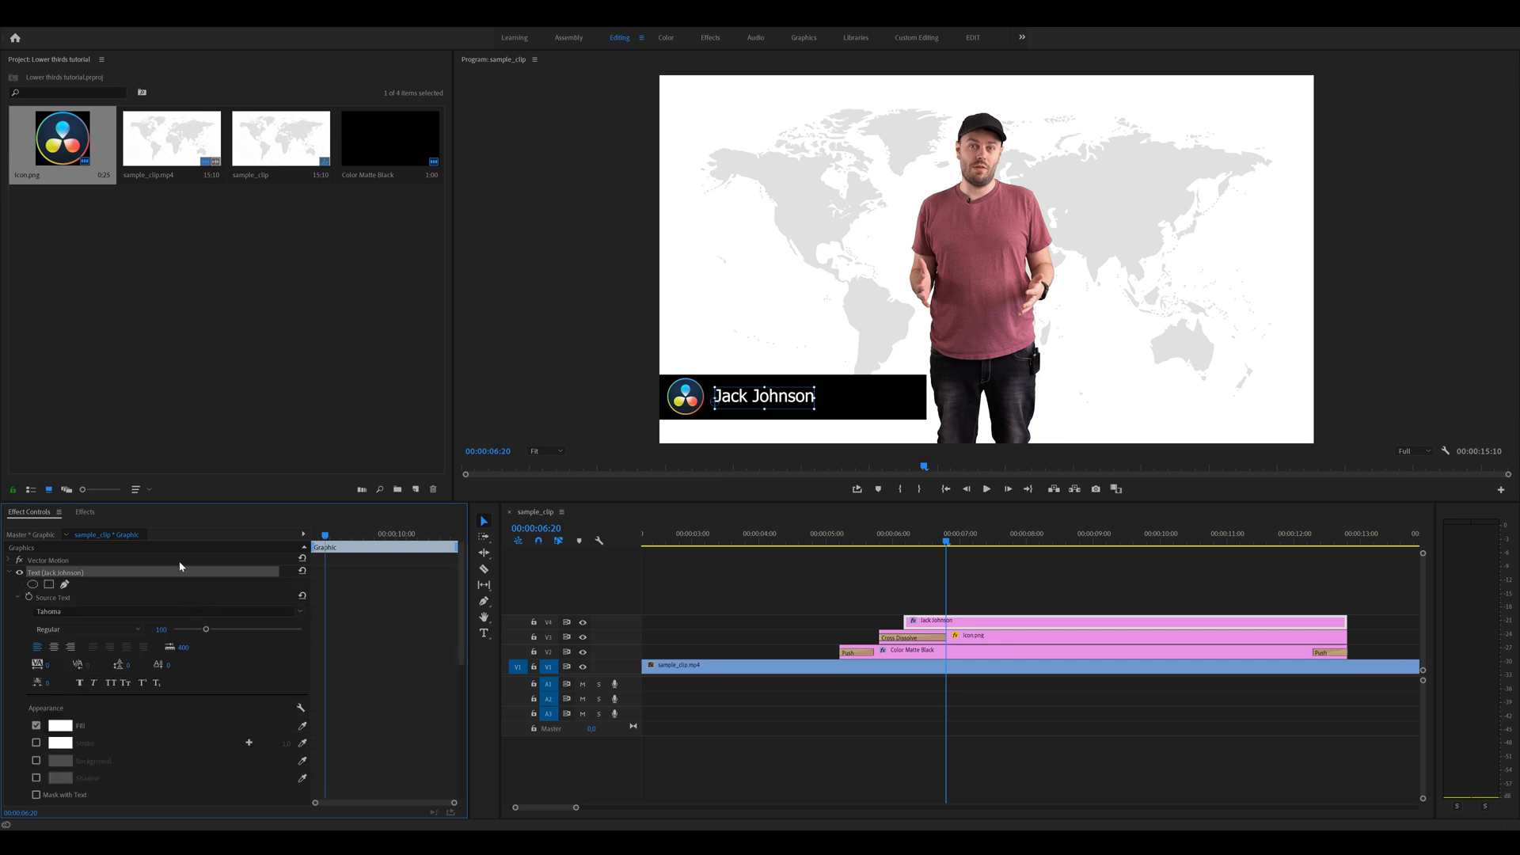
left_click(298, 611)
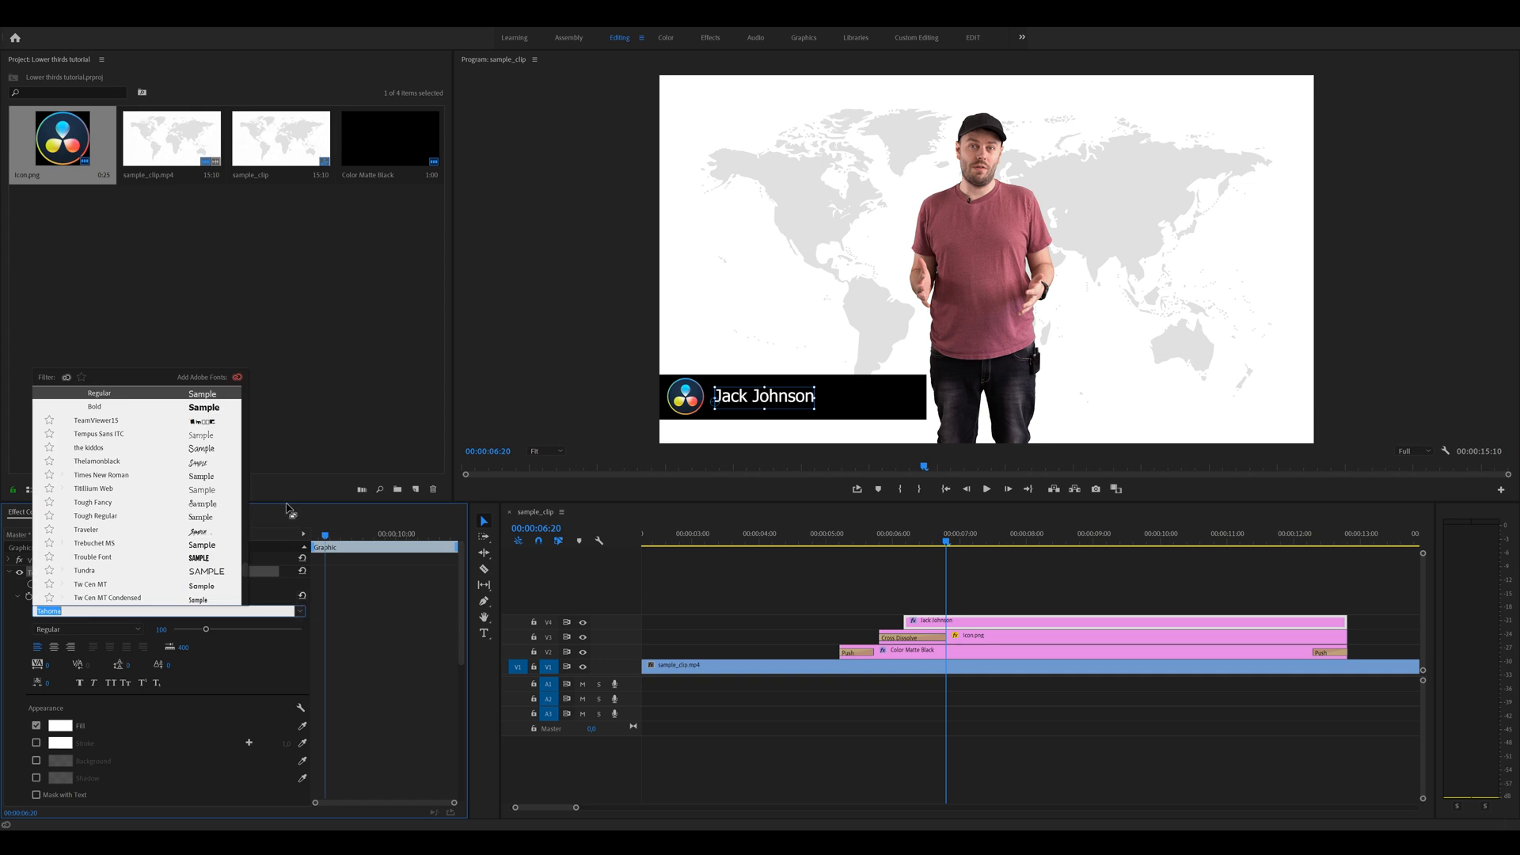
type("lato")
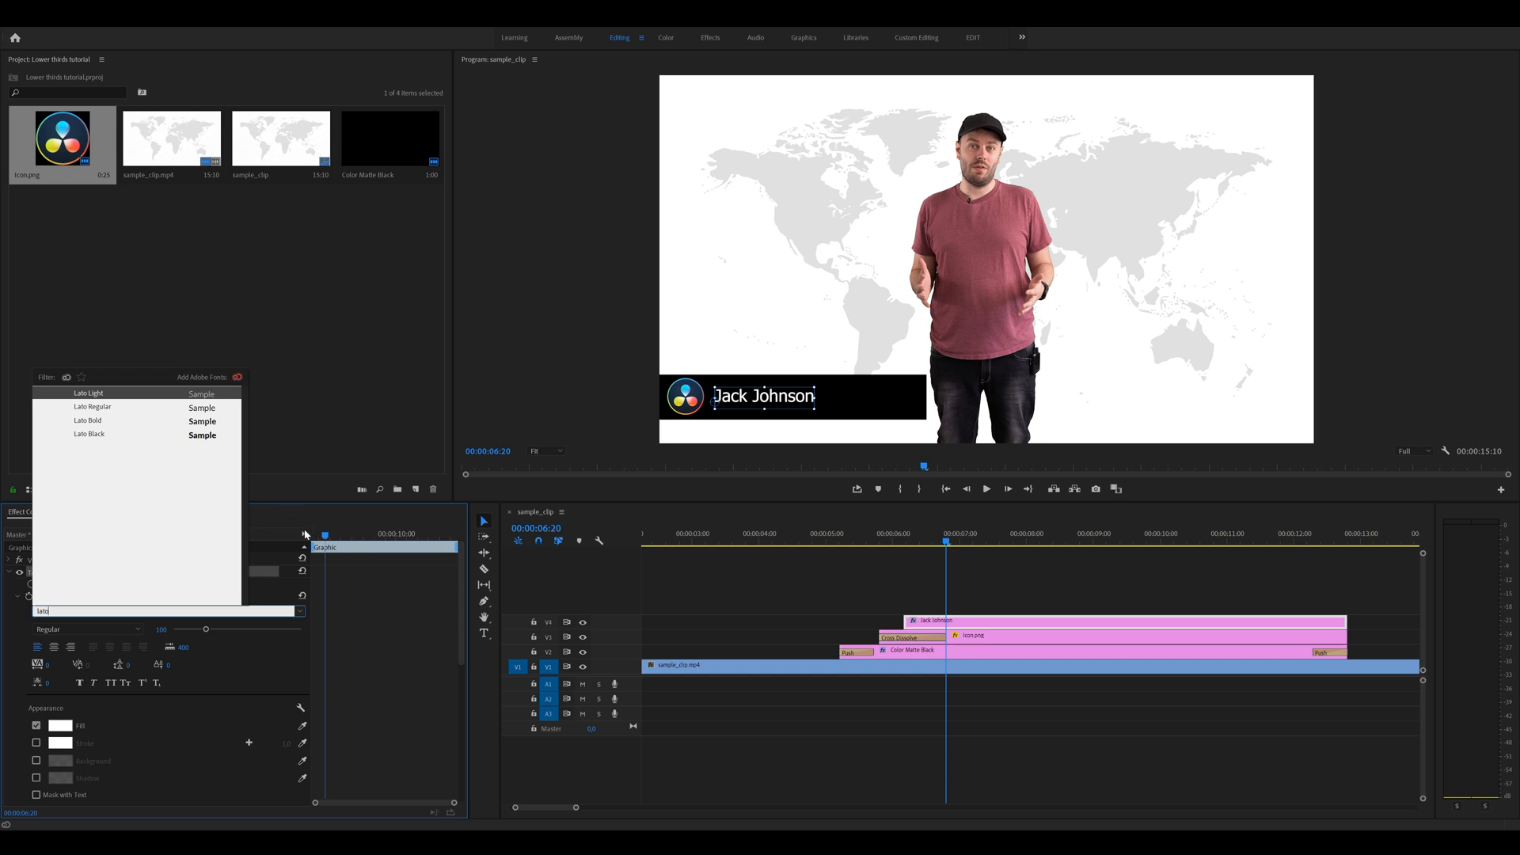
left_click(104, 396)
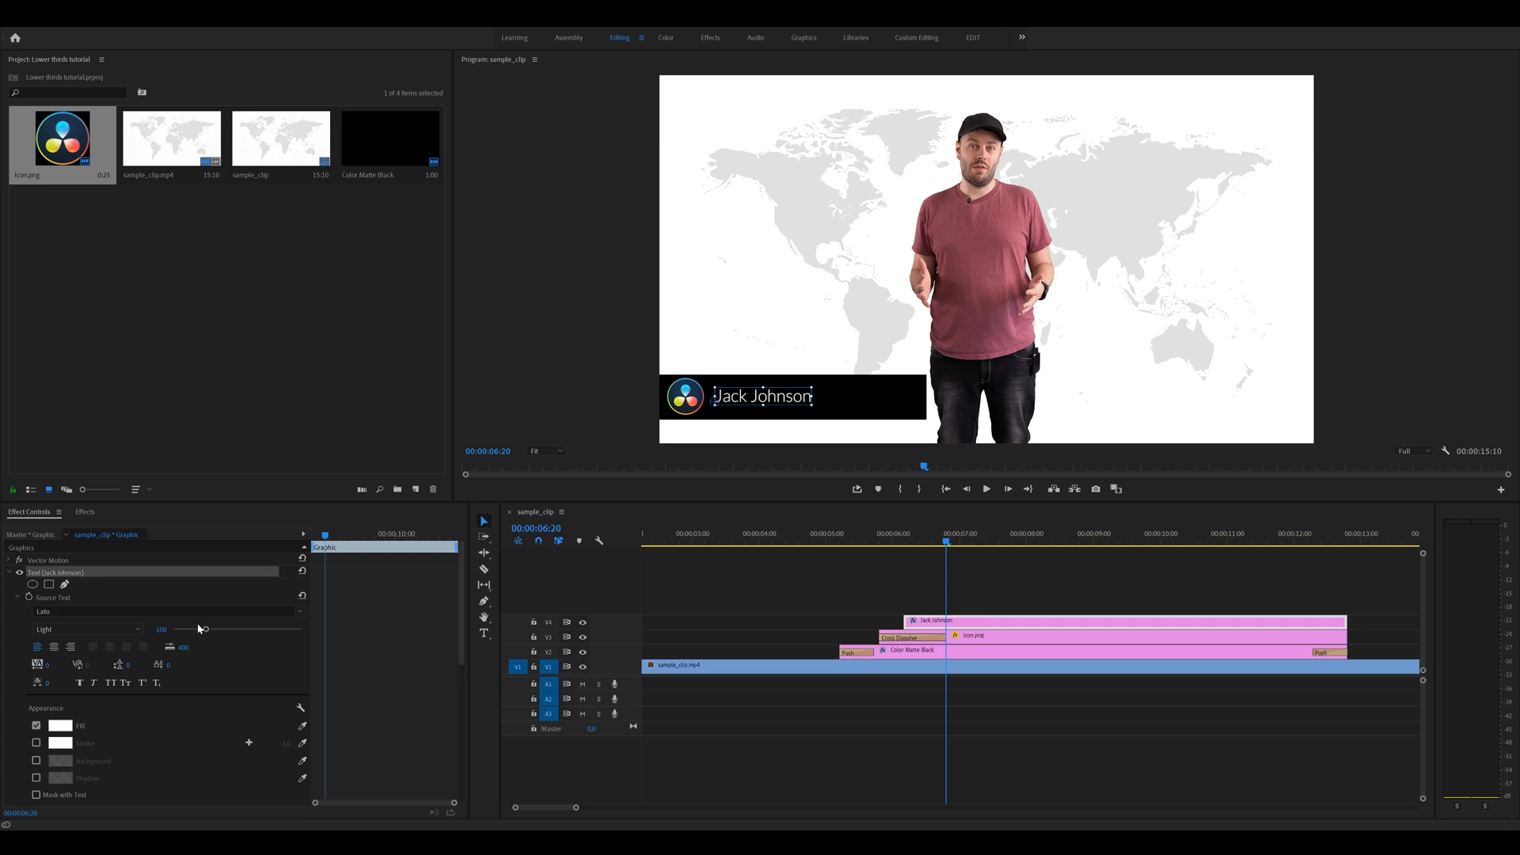
- Set the name's font size to 124 and nudge it down to centre it on the bar
left_click_drag(206, 630, 233, 631)
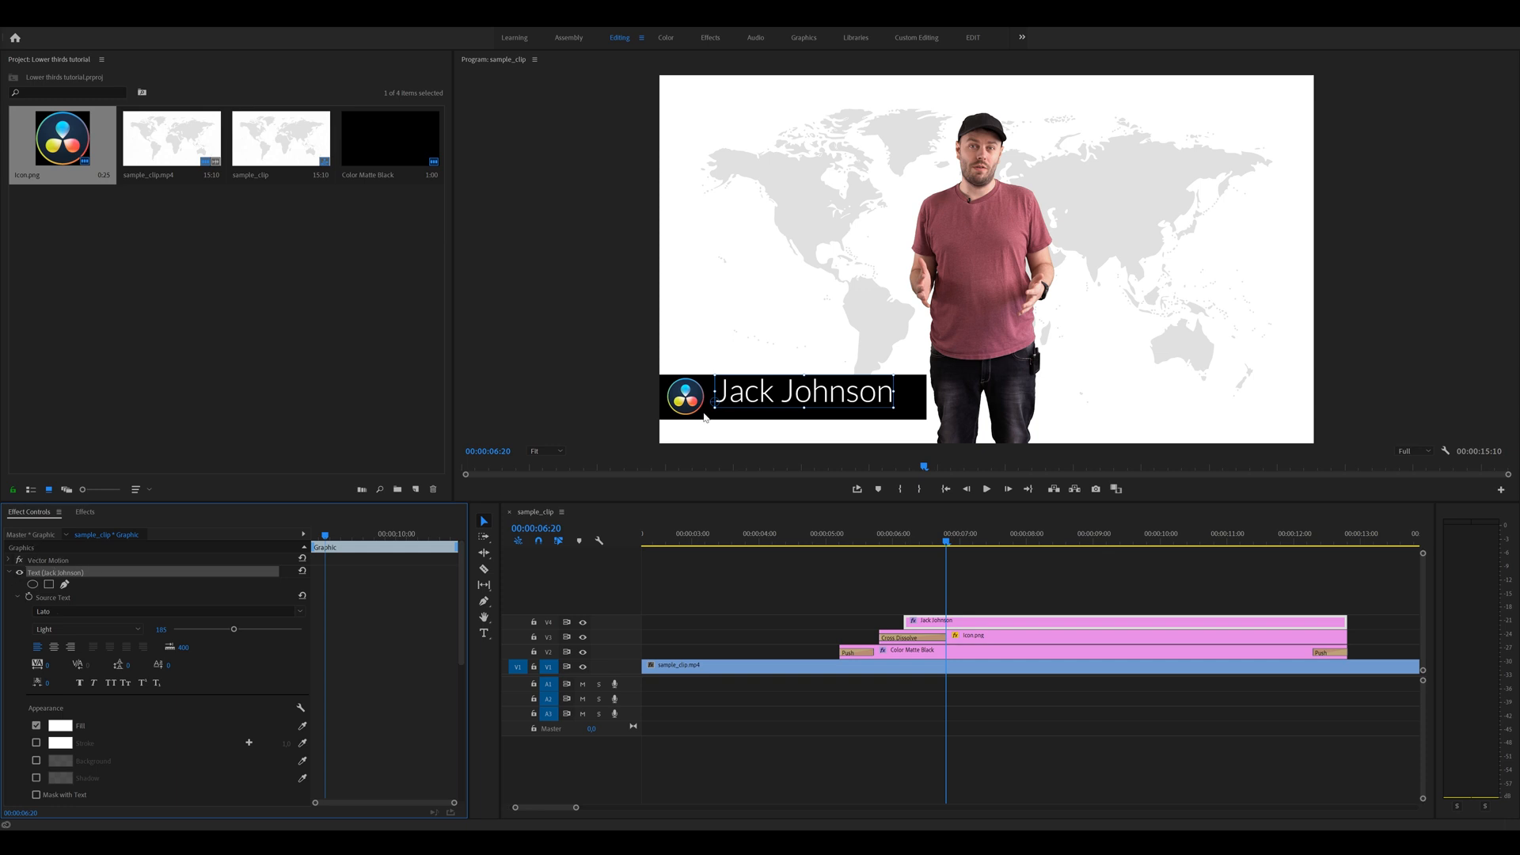
left_click(483, 522)
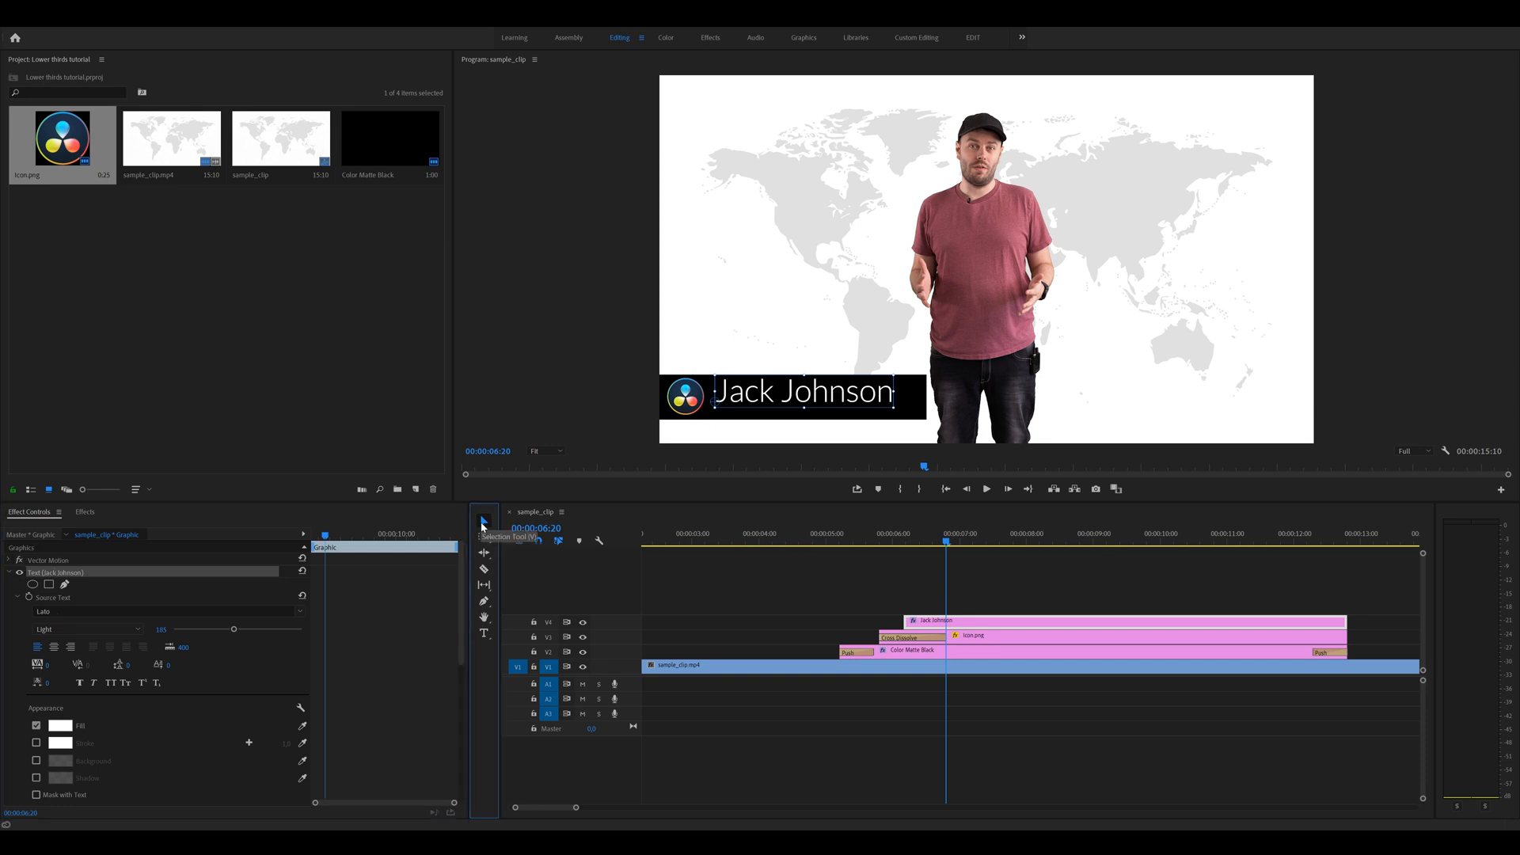
left_click_drag(755, 397, 757, 404)
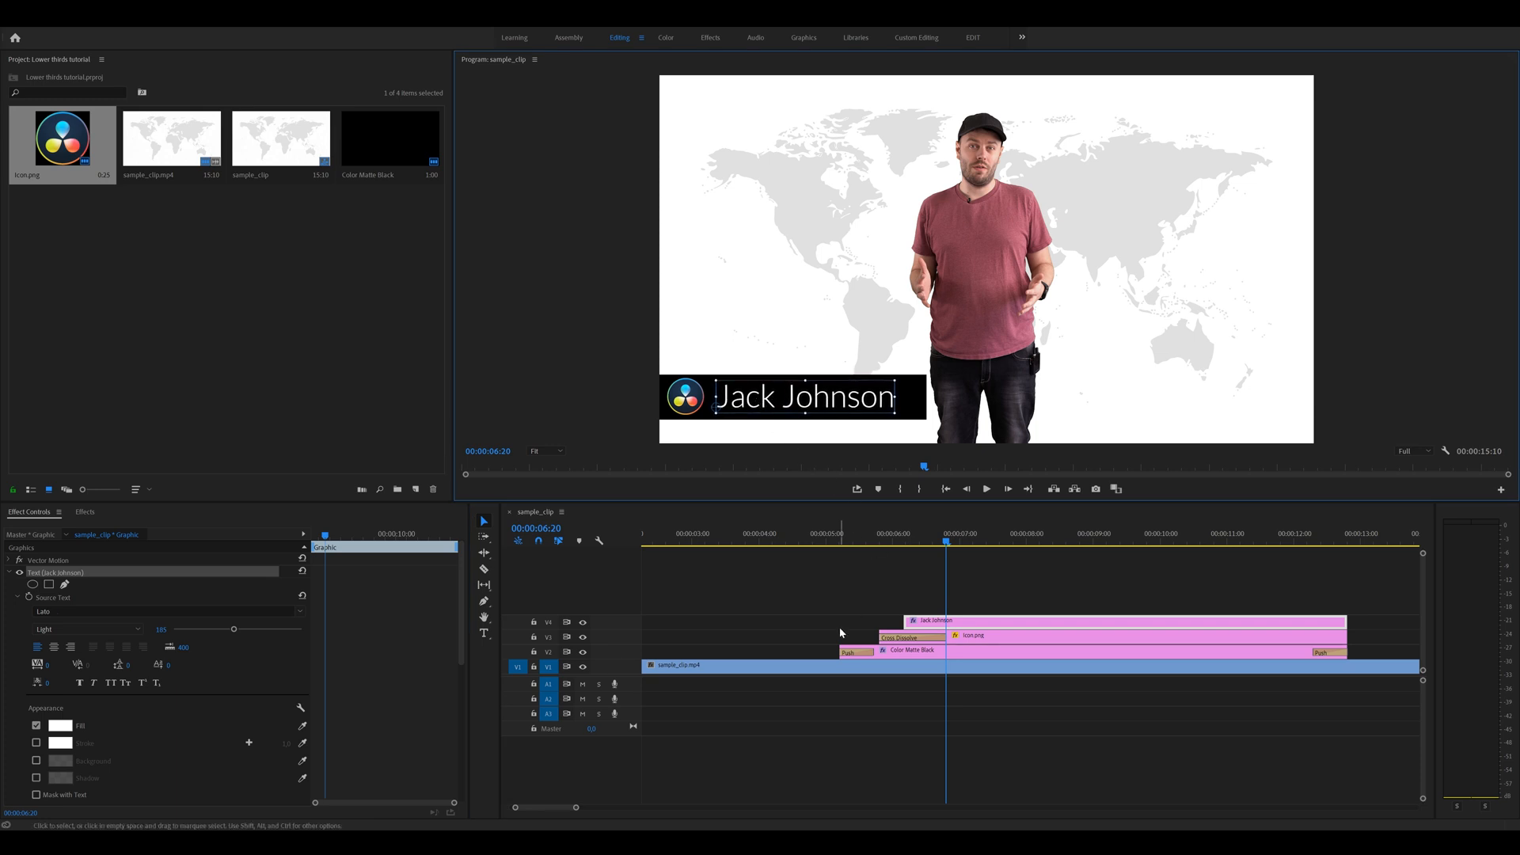
left_click(1024, 596)
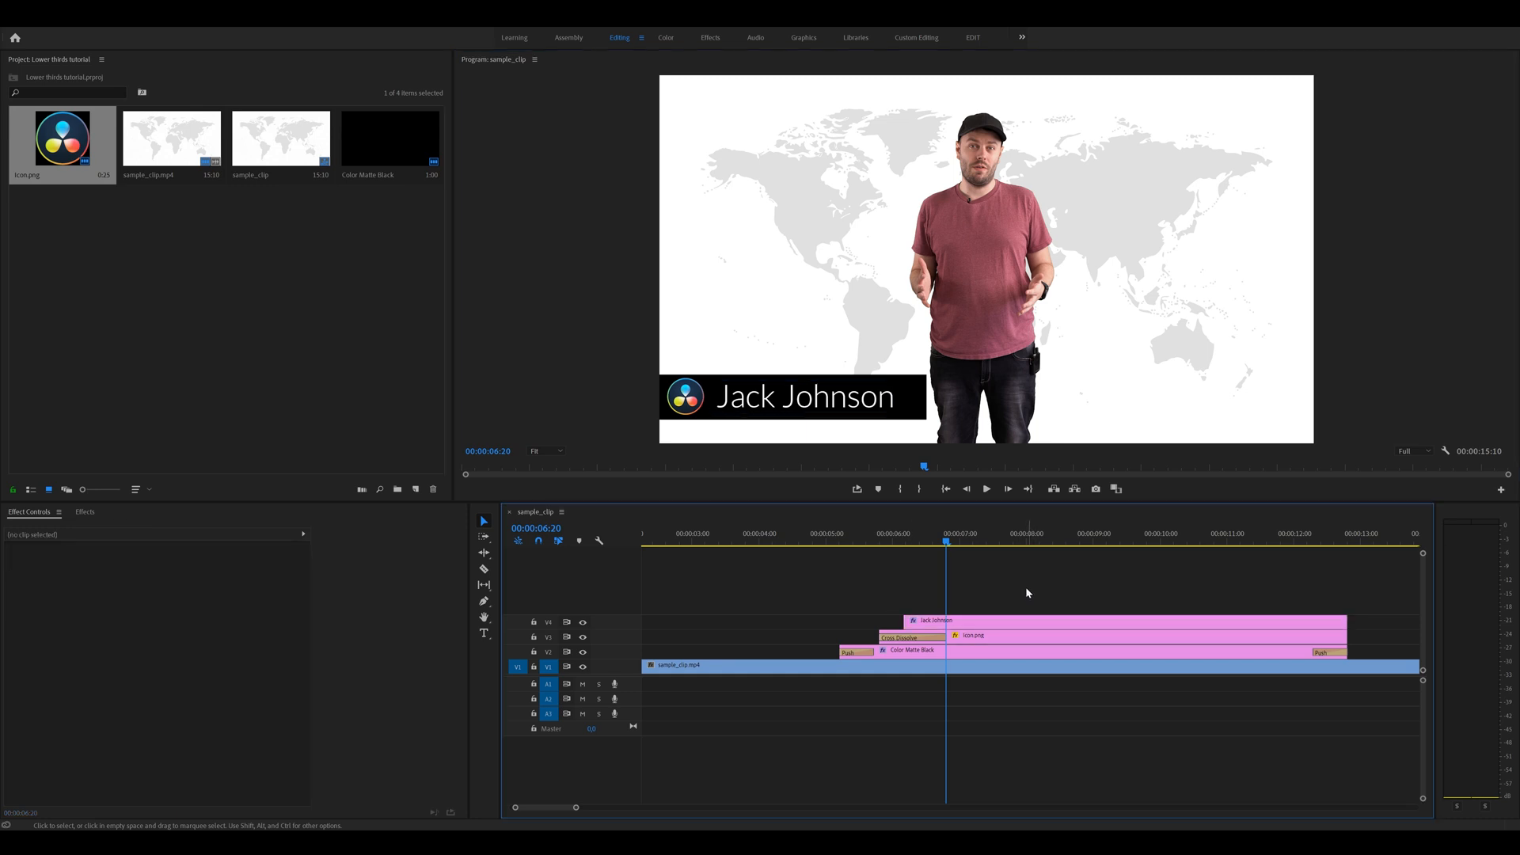
left_click(910, 541)
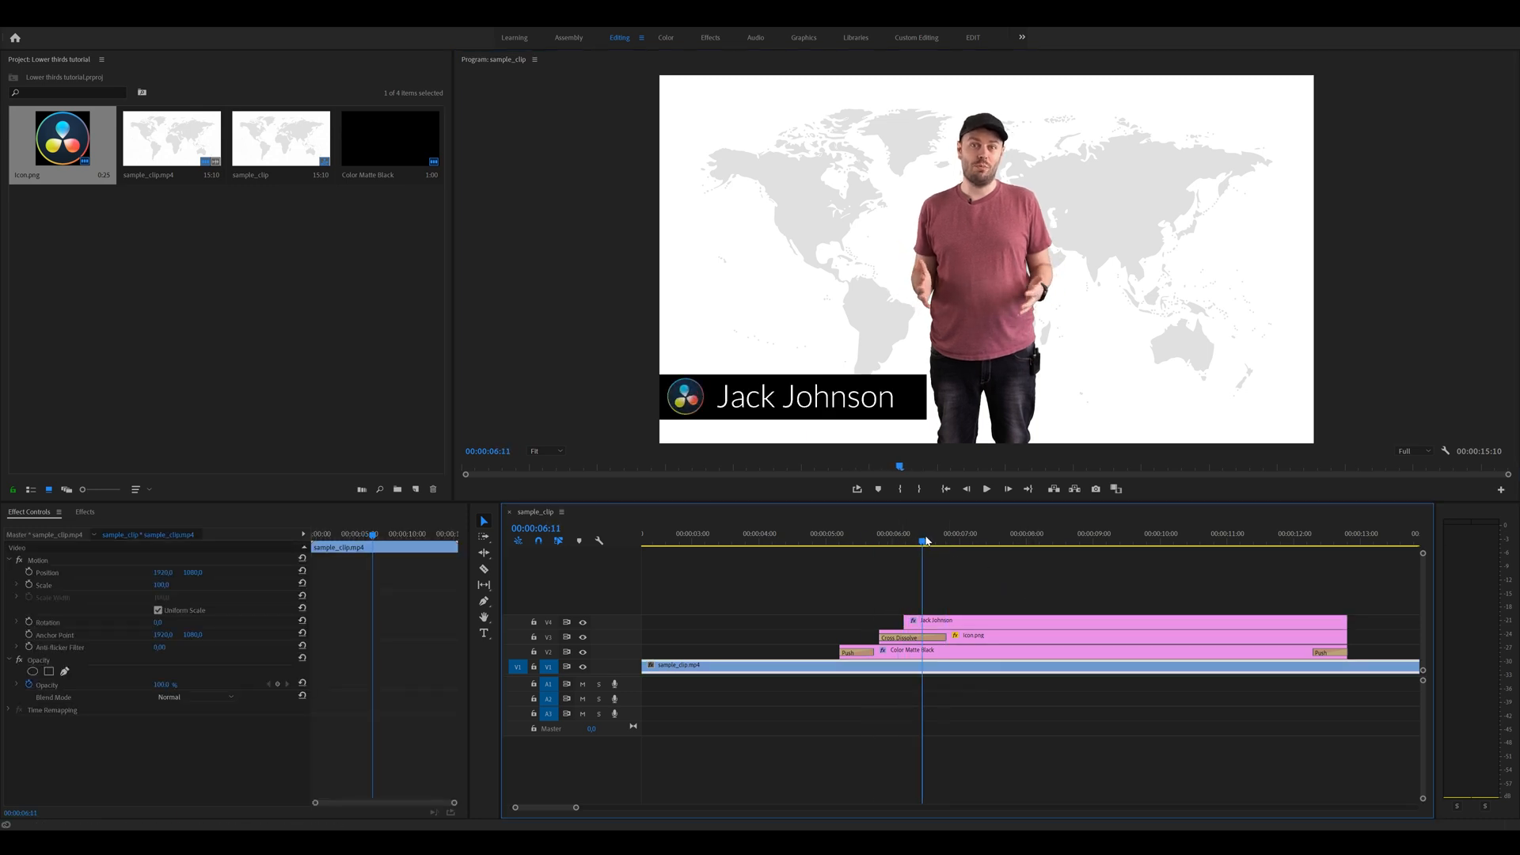